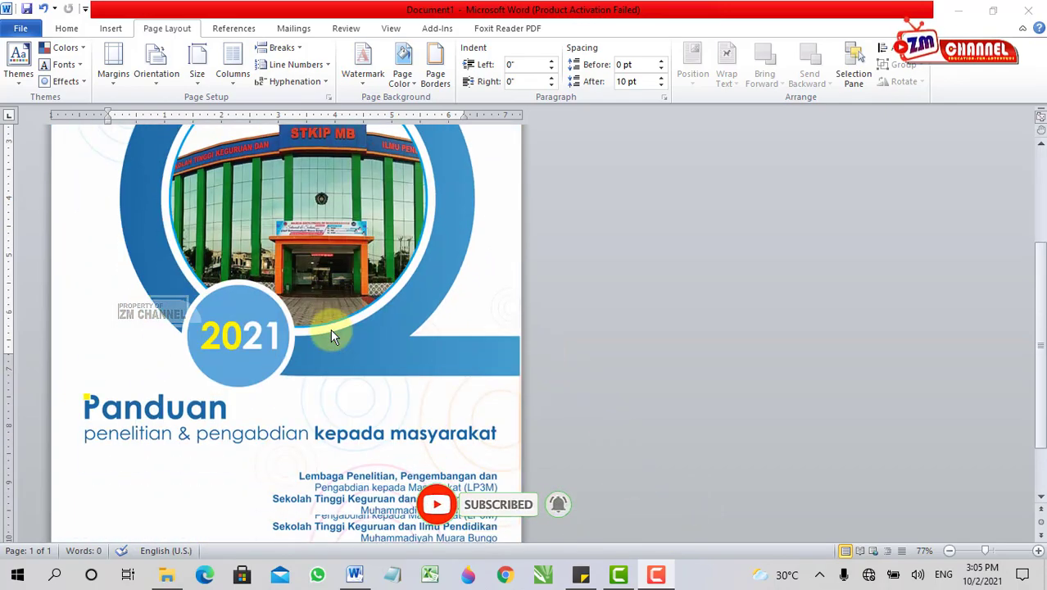
# Enlarge the sample cover page and scroll through it to inspect it.
pyautogui.click(992, 551)
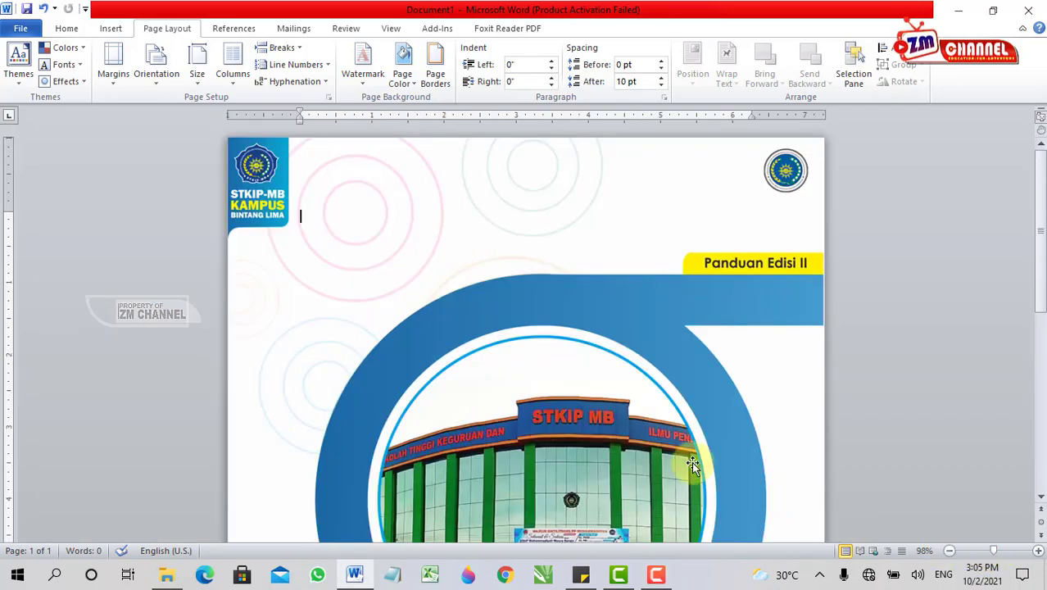
pyautogui.scroll(-3, 694, 461)
pyautogui.scroll(-3, 693, 463)
pyautogui.scroll(-2, 693, 465)
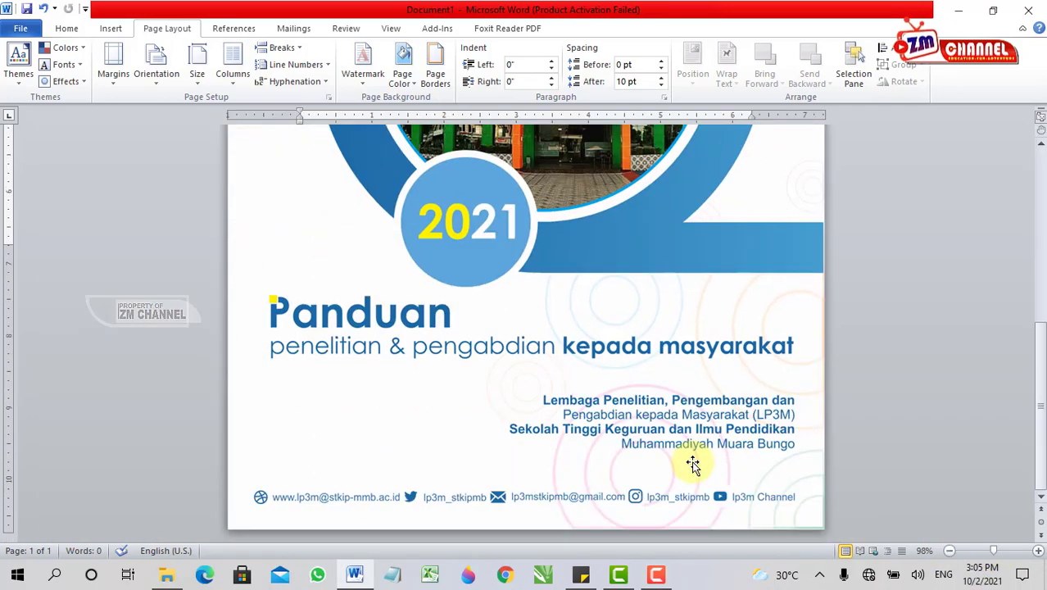
pyautogui.scroll(3, 693, 465)
pyautogui.scroll(4, 693, 465)
pyautogui.scroll(2, 693, 464)
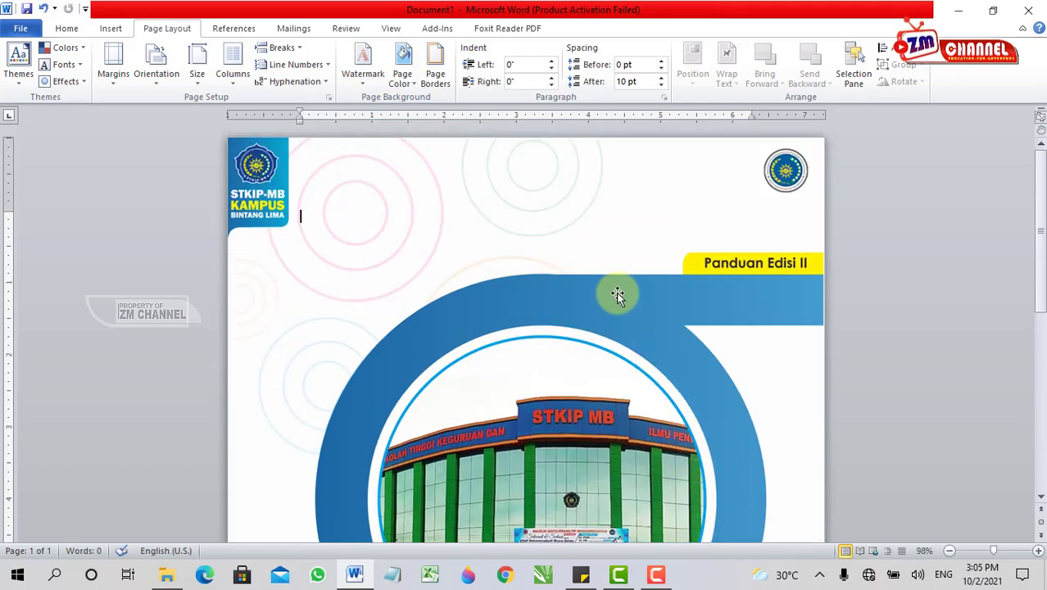
pyautogui.scroll(-3, 617, 295)
pyautogui.scroll(3, 617, 295)
pyautogui.scroll(-1, 617, 294)
pyautogui.scroll(-5, 617, 295)
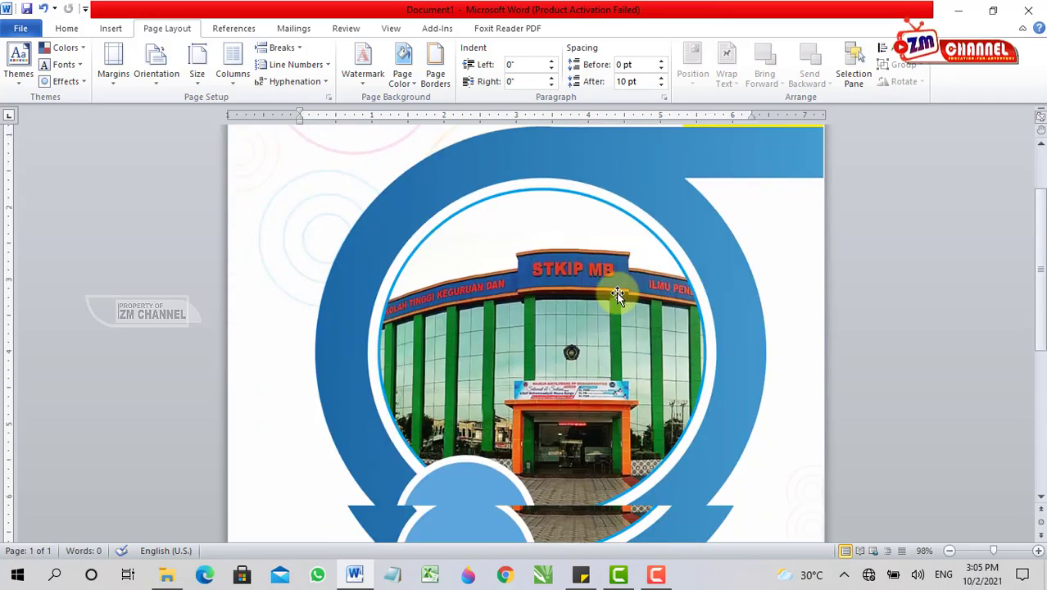
pyautogui.scroll(-5, 617, 295)
pyautogui.scroll(-1, 617, 295)
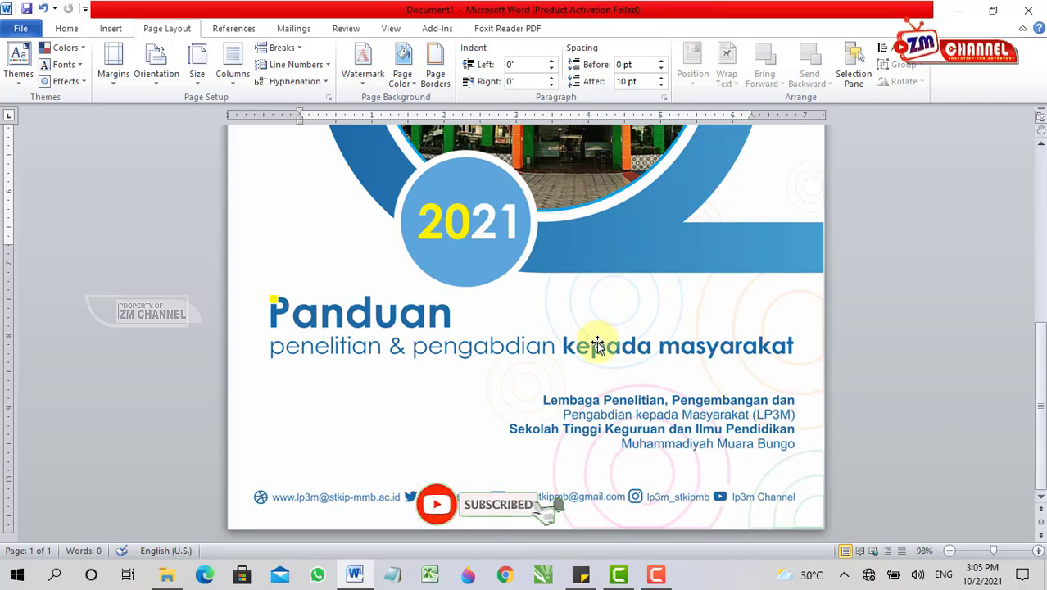
pyautogui.scroll(3, 596, 344)
pyautogui.scroll(4, 596, 344)
pyautogui.scroll(3, 596, 344)
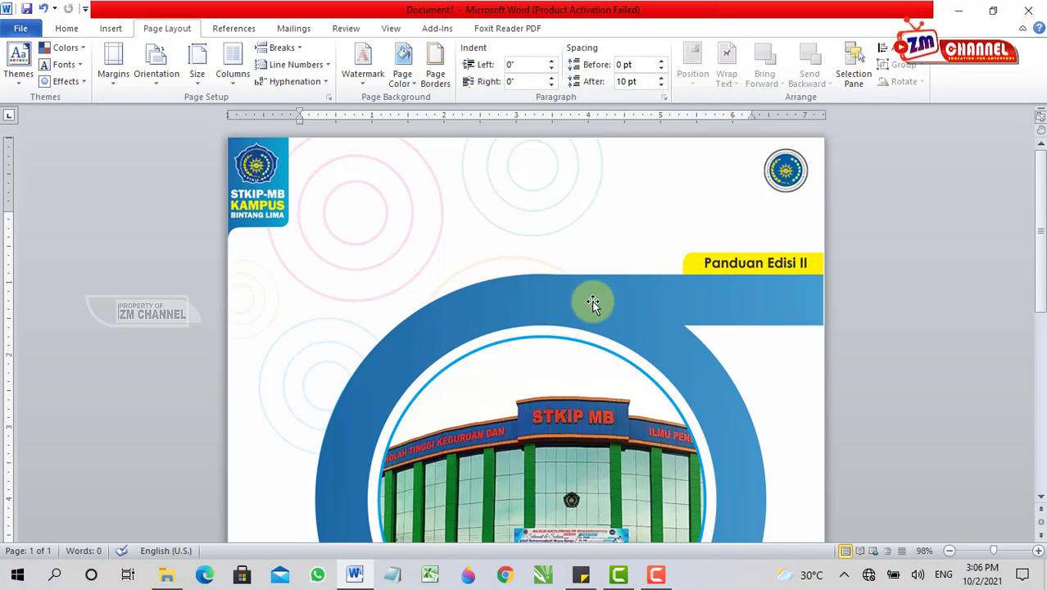
# Select the background cover picture and delete it.
pyautogui.scroll(-5, 593, 282)
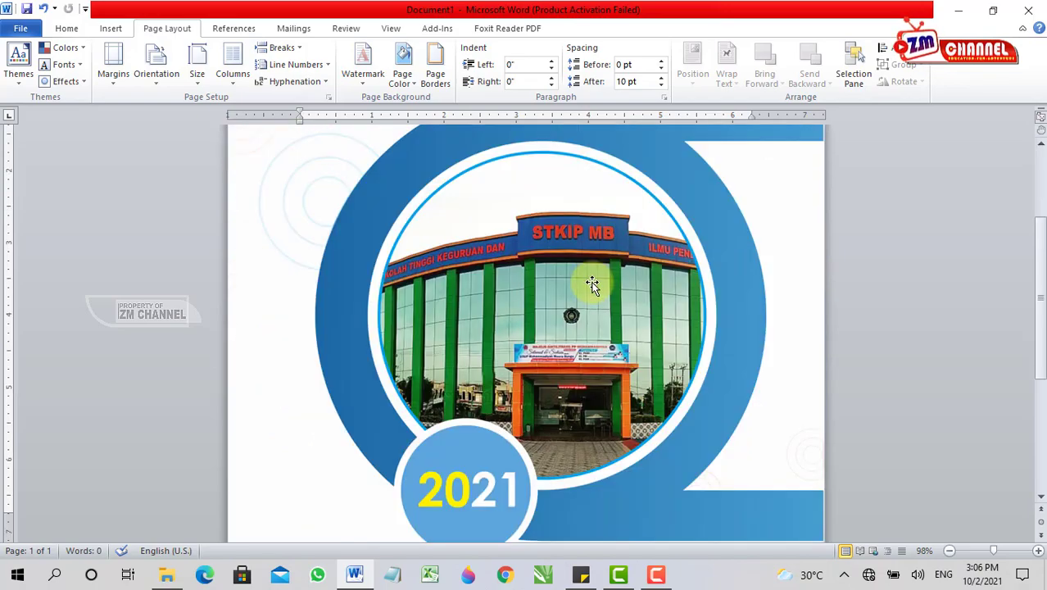
pyautogui.scroll(-3, 593, 282)
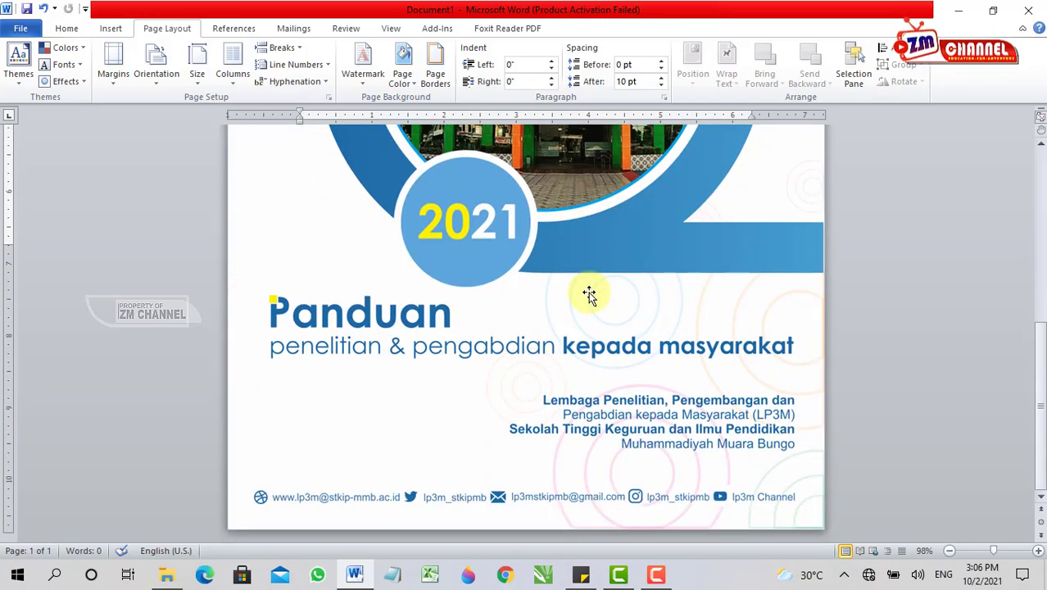
pyautogui.scroll(5, 590, 293)
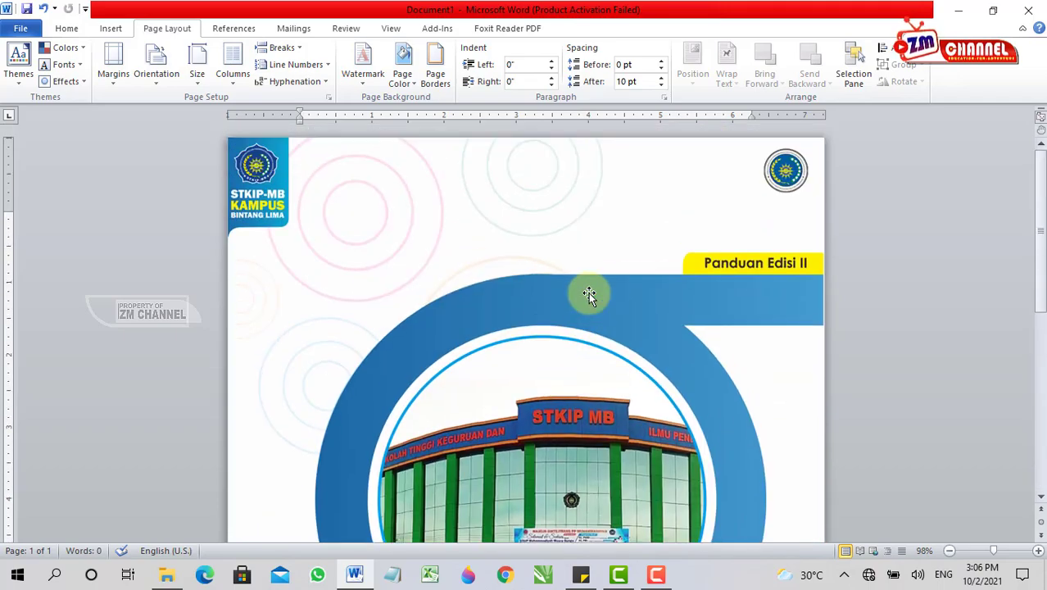
pyautogui.click(588, 254)
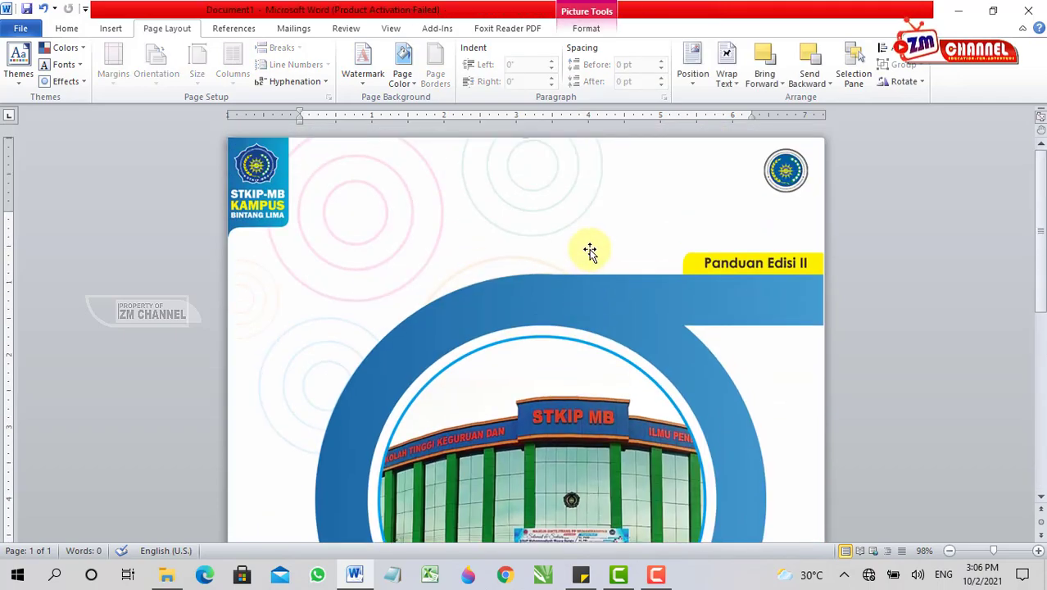
pyautogui.press('Delete')
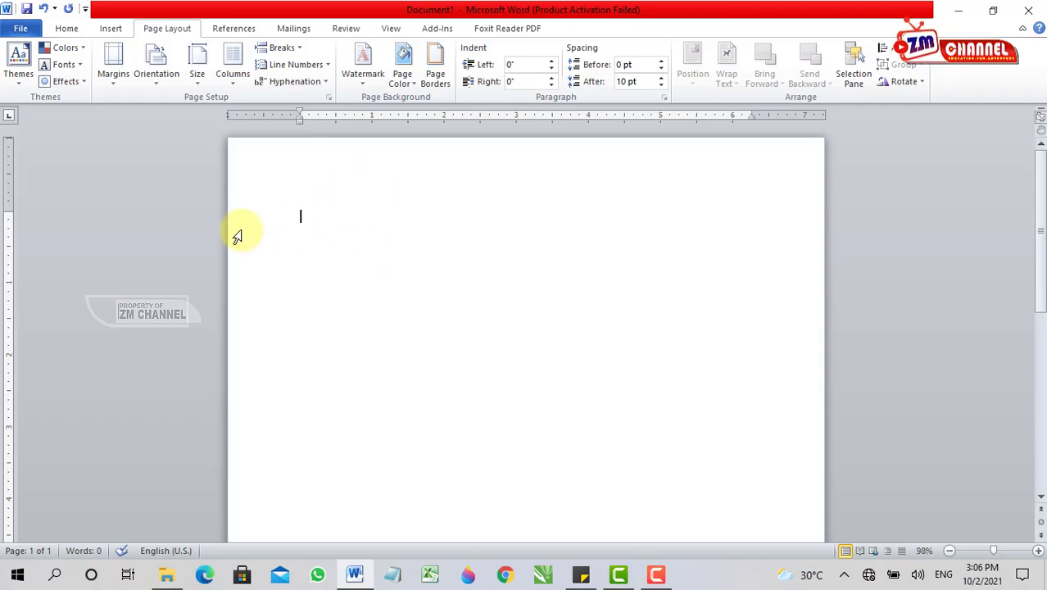
# Open the Sample templates gallery under File > New and browse the list.
pyautogui.click(22, 29)
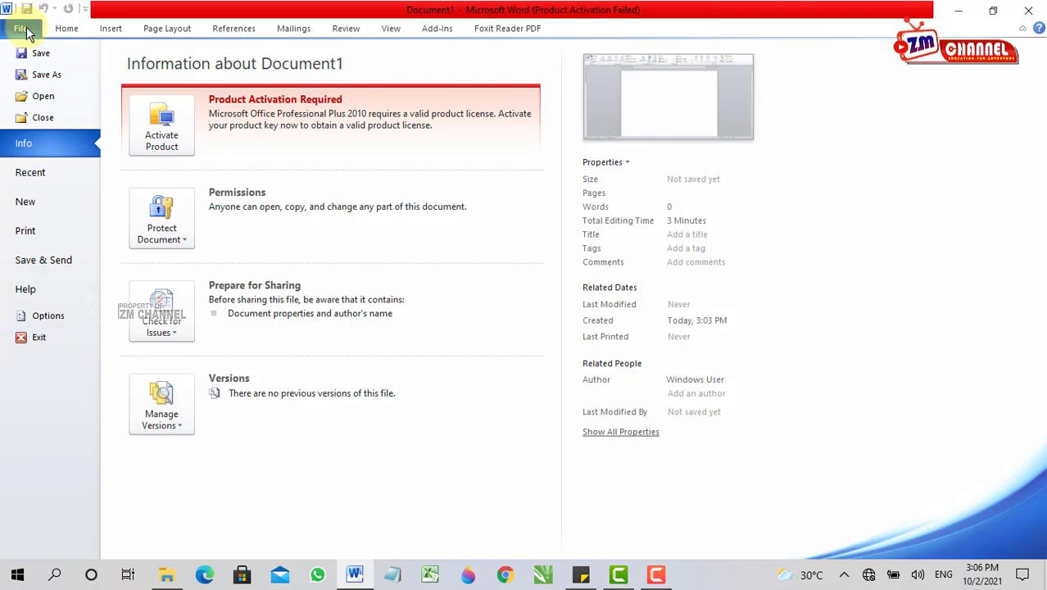
pyautogui.click(64, 203)
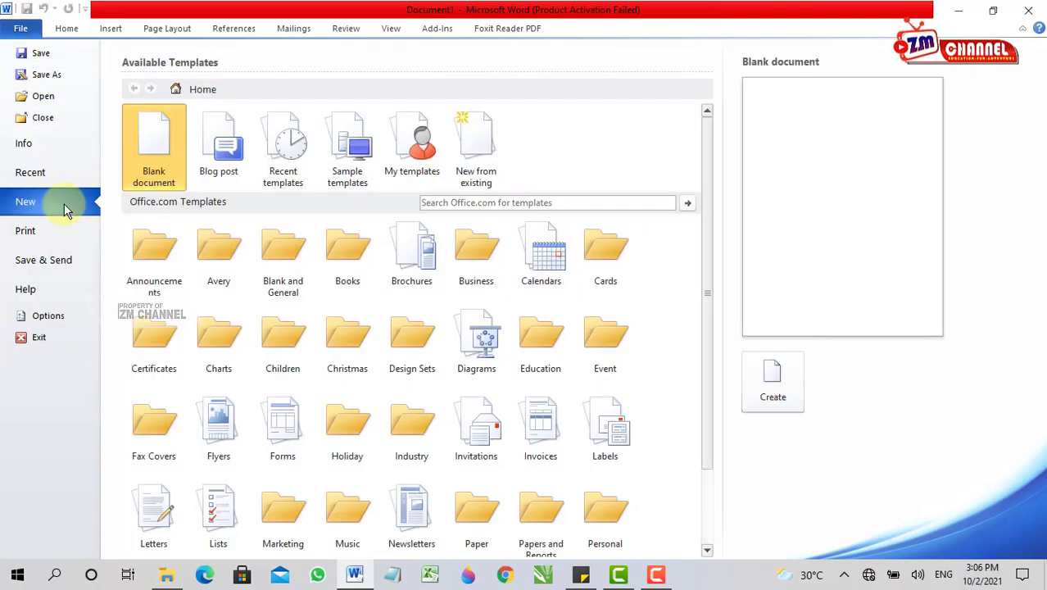
pyautogui.click(344, 153)
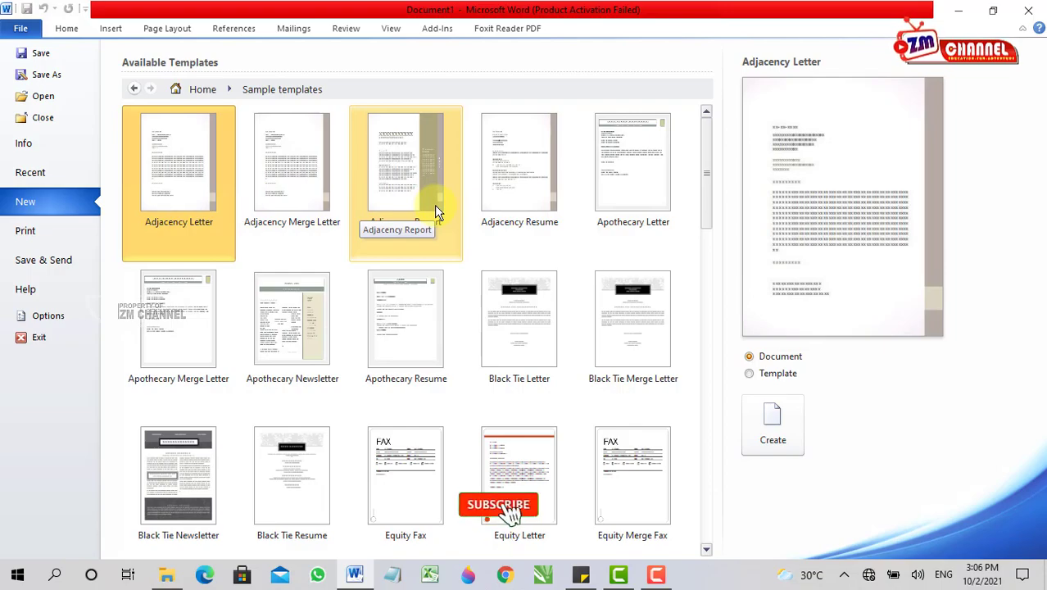
pyautogui.scroll(-3, 567, 250)
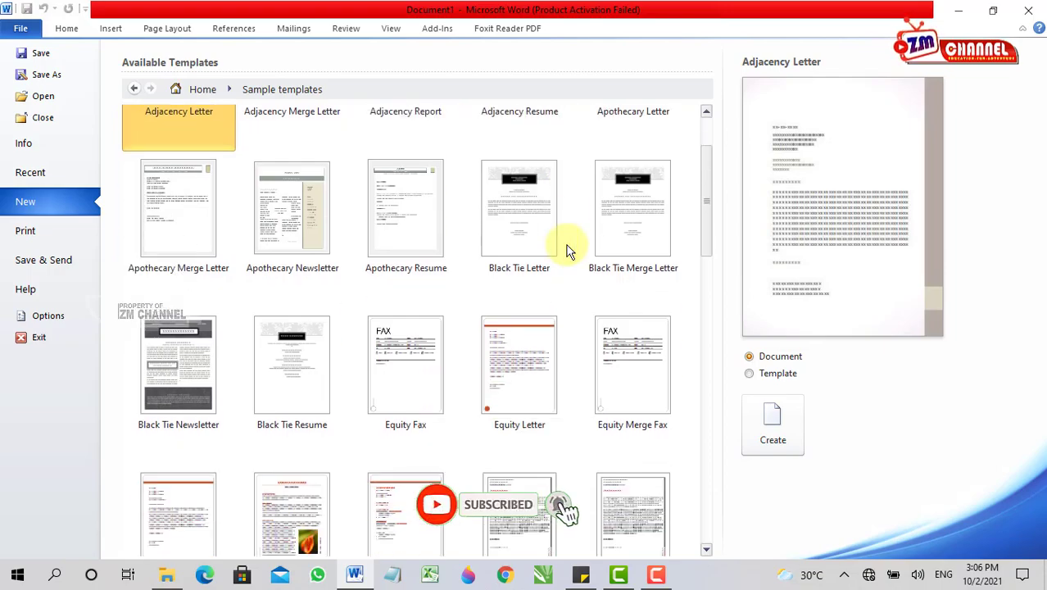
pyautogui.scroll(-5, 567, 250)
pyautogui.scroll(-3, 566, 250)
pyautogui.scroll(-4, 567, 250)
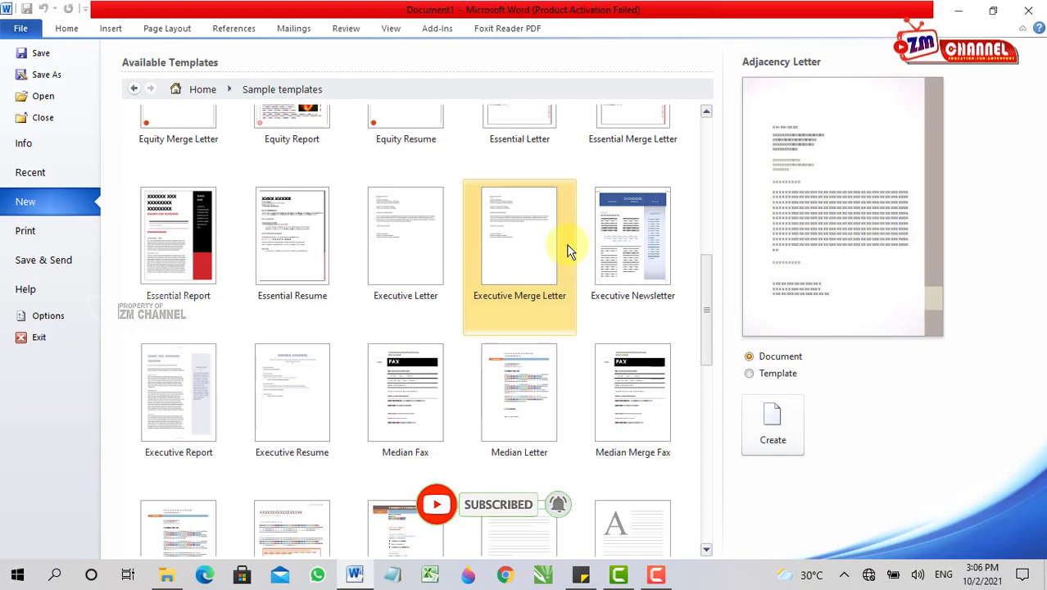
pyautogui.scroll(-4, 570, 251)
pyautogui.scroll(-3, 570, 252)
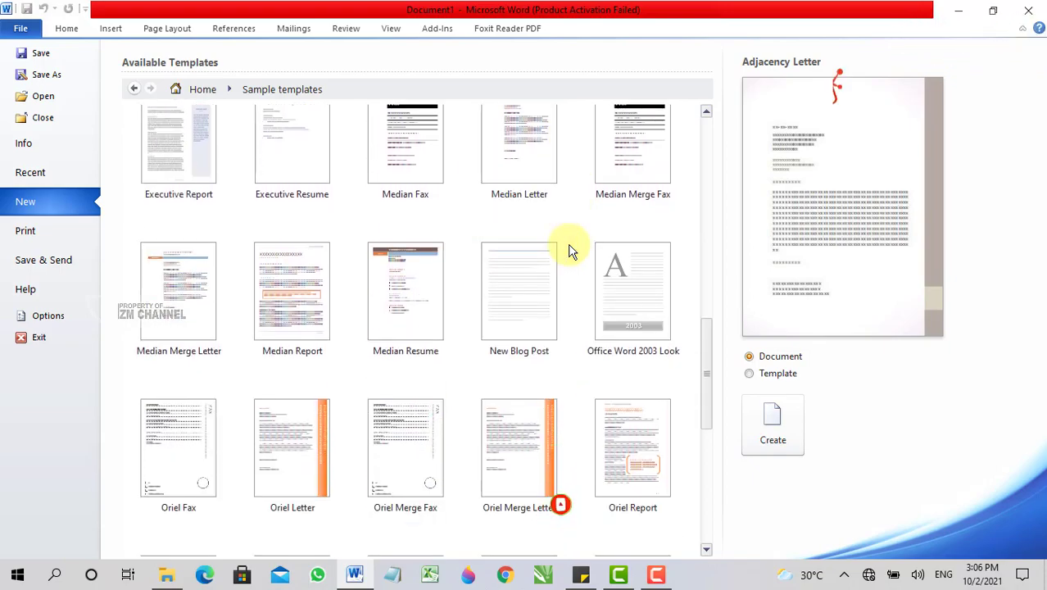
pyautogui.scroll(-3, 571, 252)
pyautogui.scroll(-4, 569, 250)
pyautogui.scroll(-4, 569, 251)
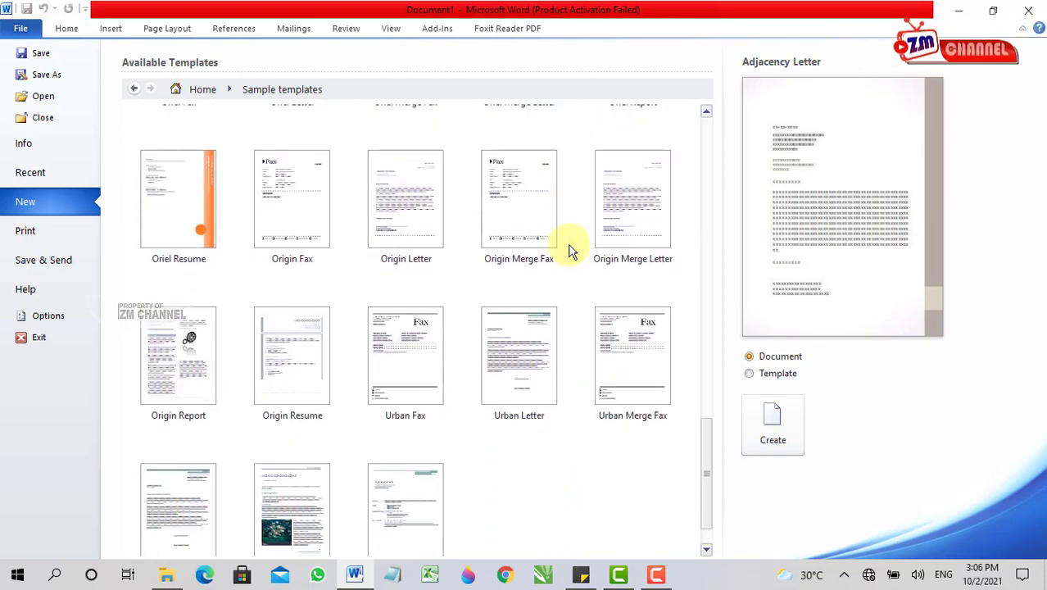
pyautogui.scroll(-2, 570, 251)
pyautogui.scroll(4, 450, 365)
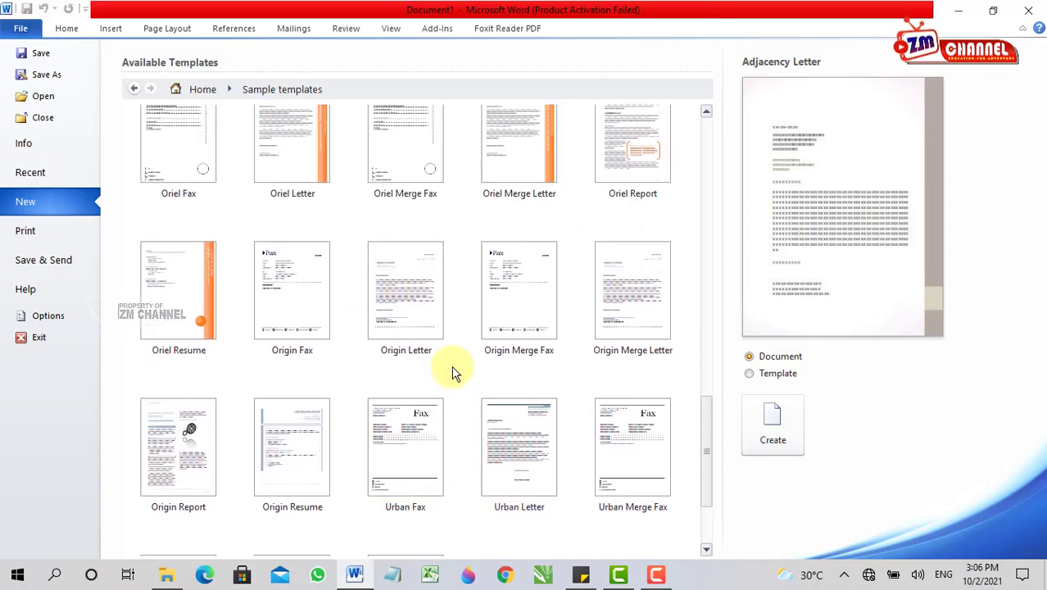
pyautogui.scroll(4, 451, 365)
pyautogui.scroll(5, 452, 368)
pyautogui.scroll(5, 455, 370)
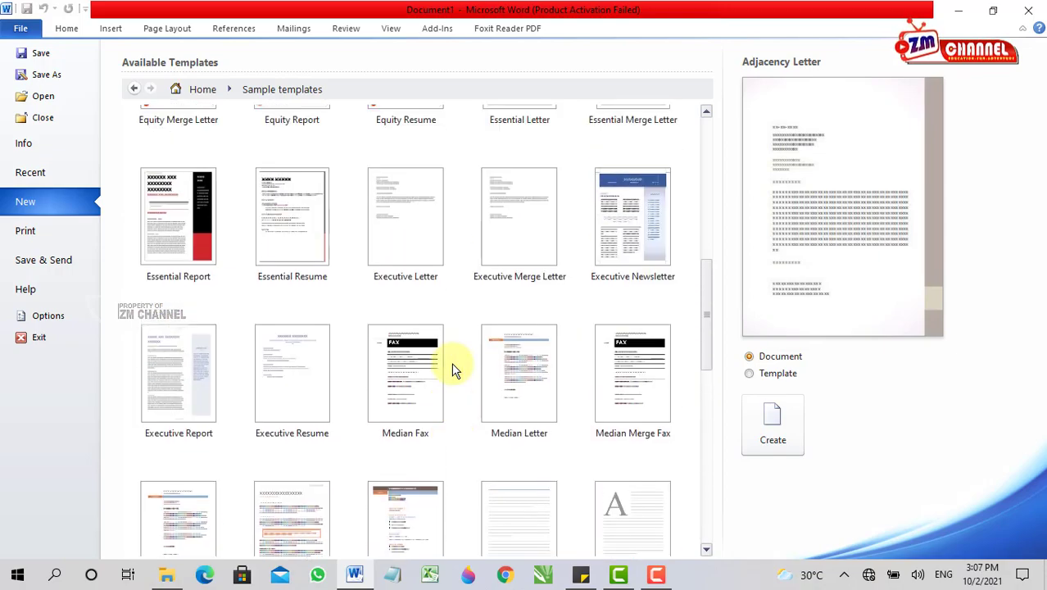
# Preview the Executive Newsletter, Executive Letter and Oriel Merge Letter templates.
pyautogui.click(644, 225)
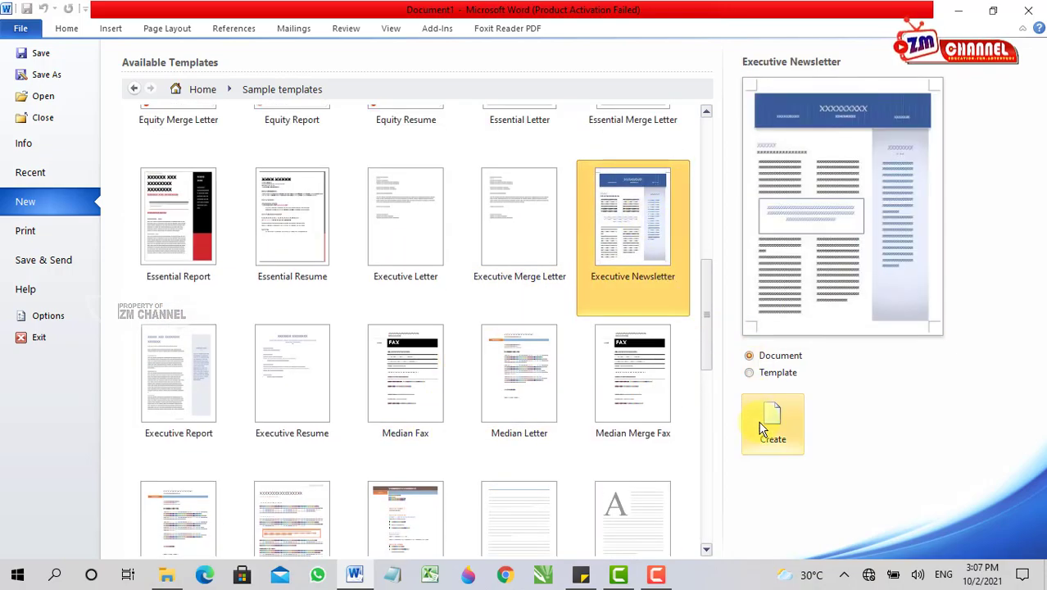
pyautogui.click(449, 227)
pyautogui.scroll(-2, 561, 328)
pyautogui.scroll(-3, 505, 399)
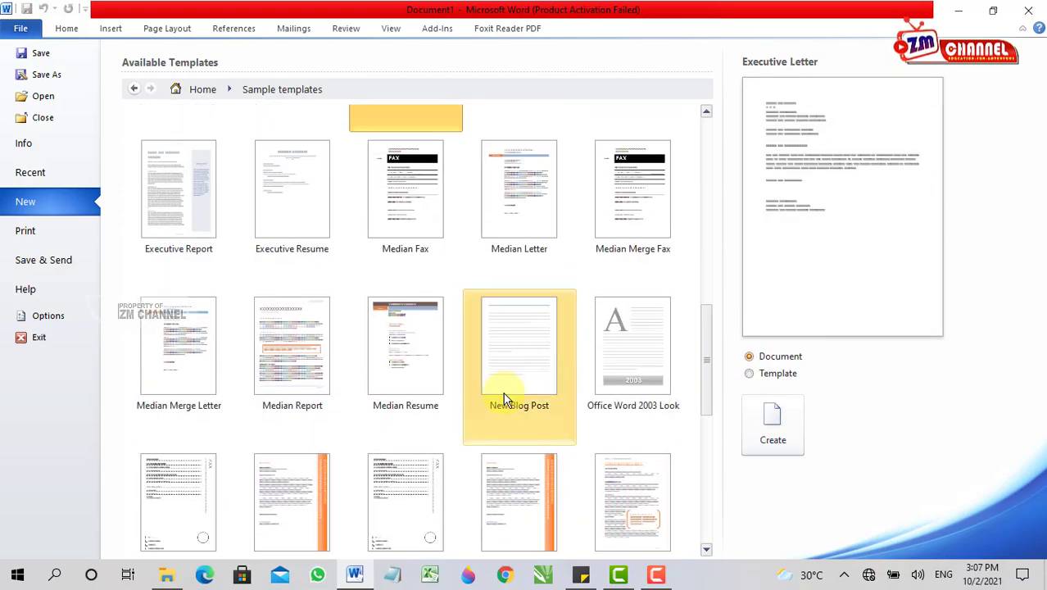
pyautogui.scroll(-3, 505, 400)
pyautogui.click(537, 416)
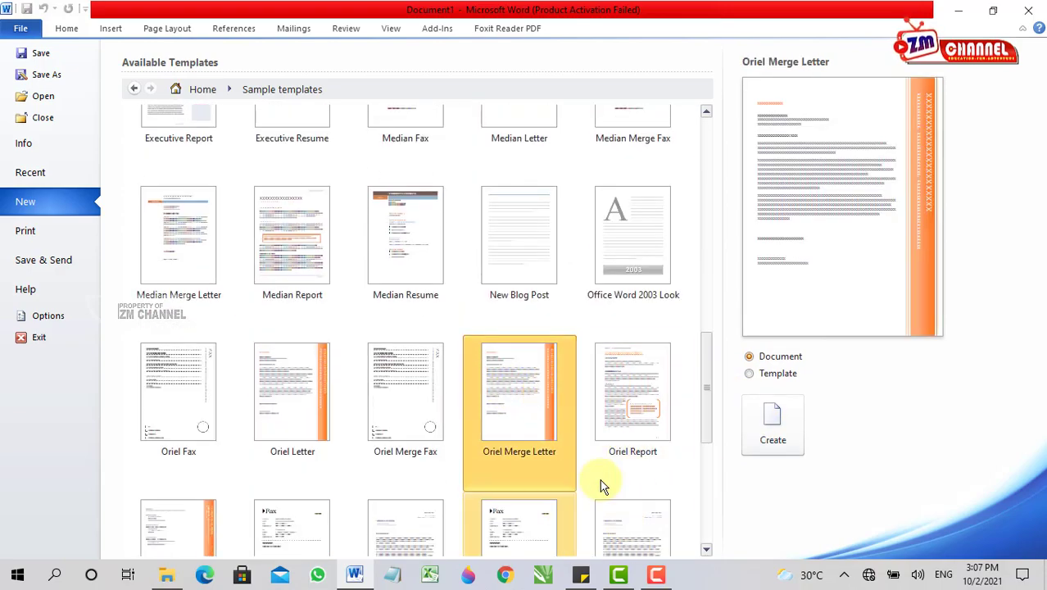
# Create a new document from the Black Tie Newsletter sample template.
pyautogui.scroll(-2, 655, 421)
pyautogui.scroll(-2, 252, 312)
pyautogui.scroll(-1, 276, 305)
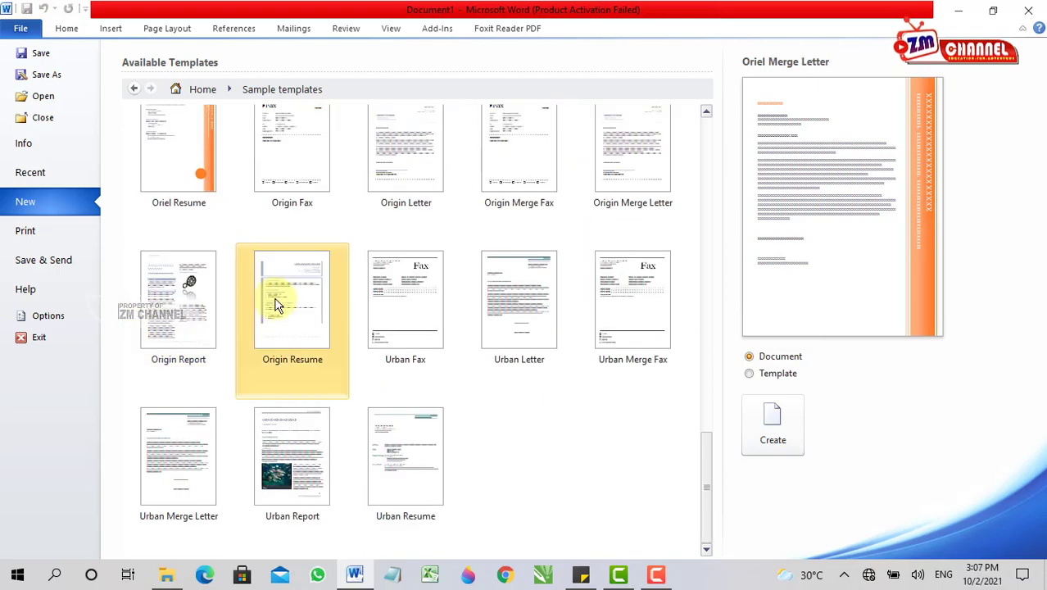
pyautogui.scroll(3, 357, 339)
pyautogui.scroll(3, 357, 339)
pyautogui.scroll(3, 357, 339)
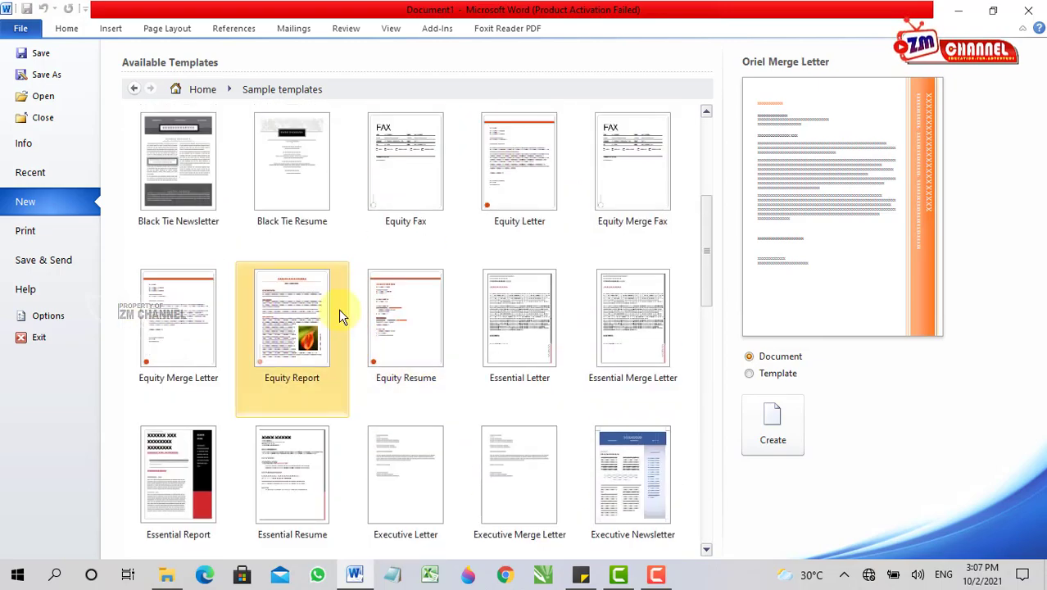
pyautogui.scroll(3, 341, 316)
pyautogui.scroll(2, 341, 316)
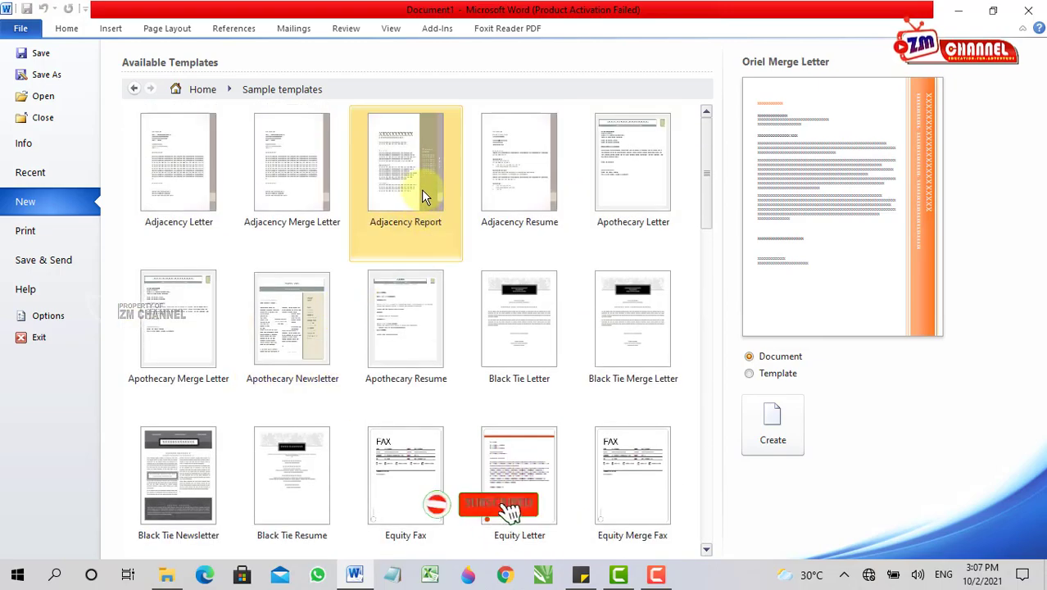
pyautogui.click(201, 462)
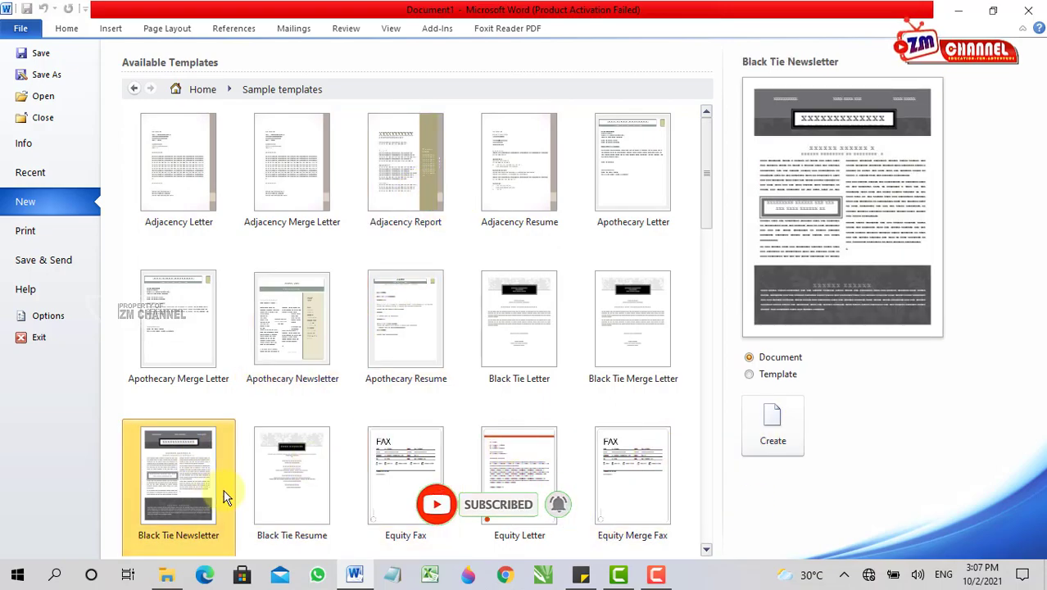
pyautogui.click(789, 439)
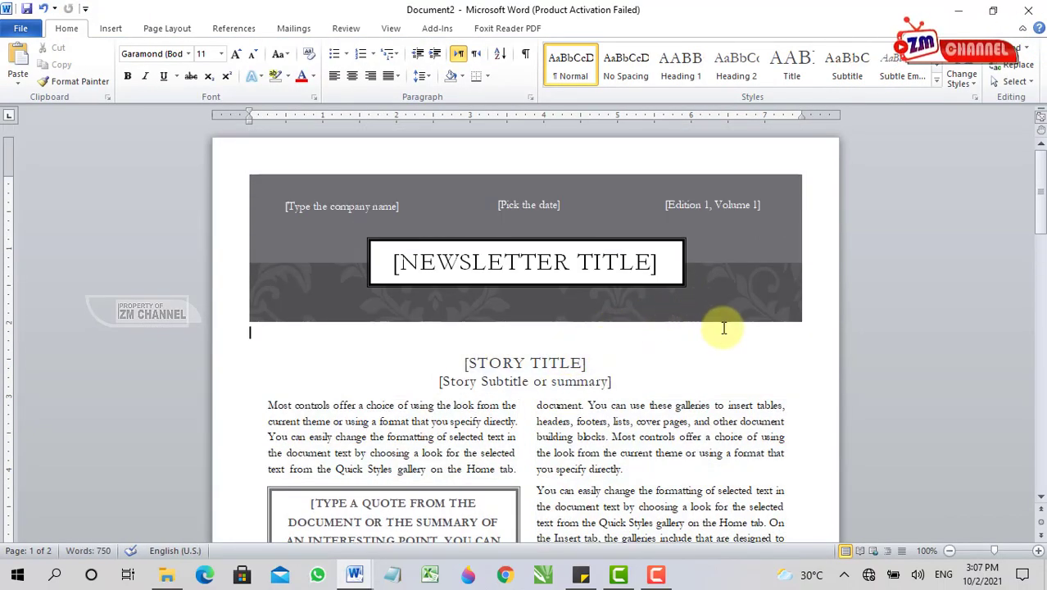
# Delete the [NEWSLETTER TITLE] box from the masthead.
pyautogui.click(598, 266)
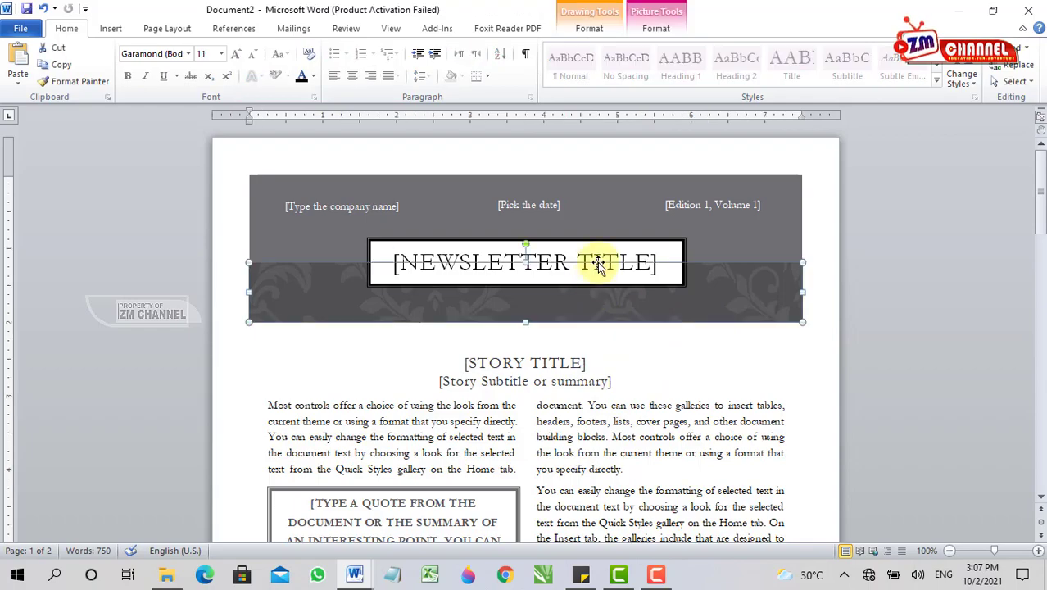
pyautogui.click(600, 246)
pyautogui.click(622, 345)
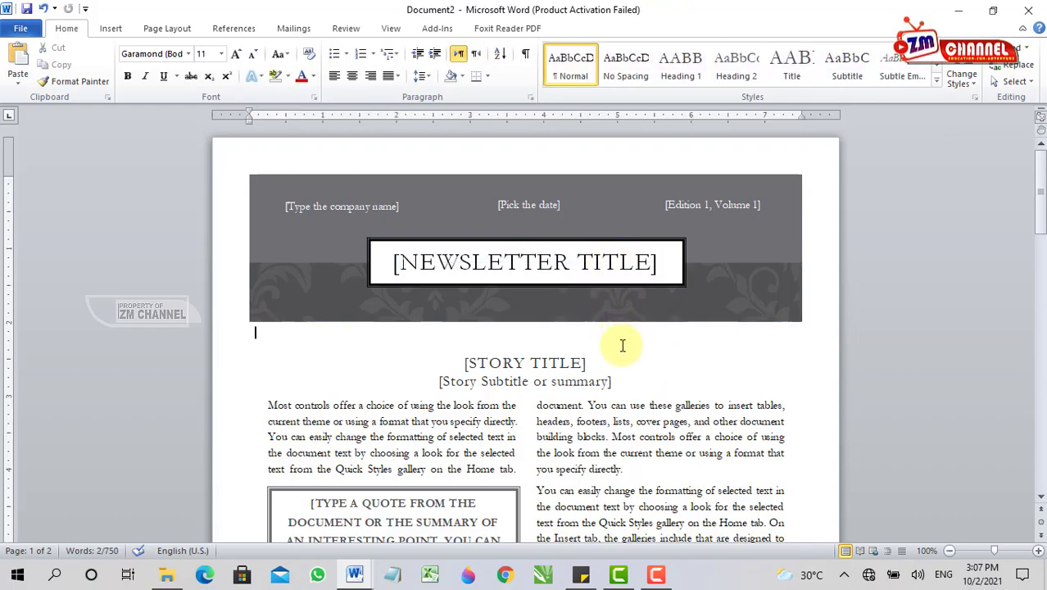
pyautogui.click(635, 259)
pyautogui.click(667, 240)
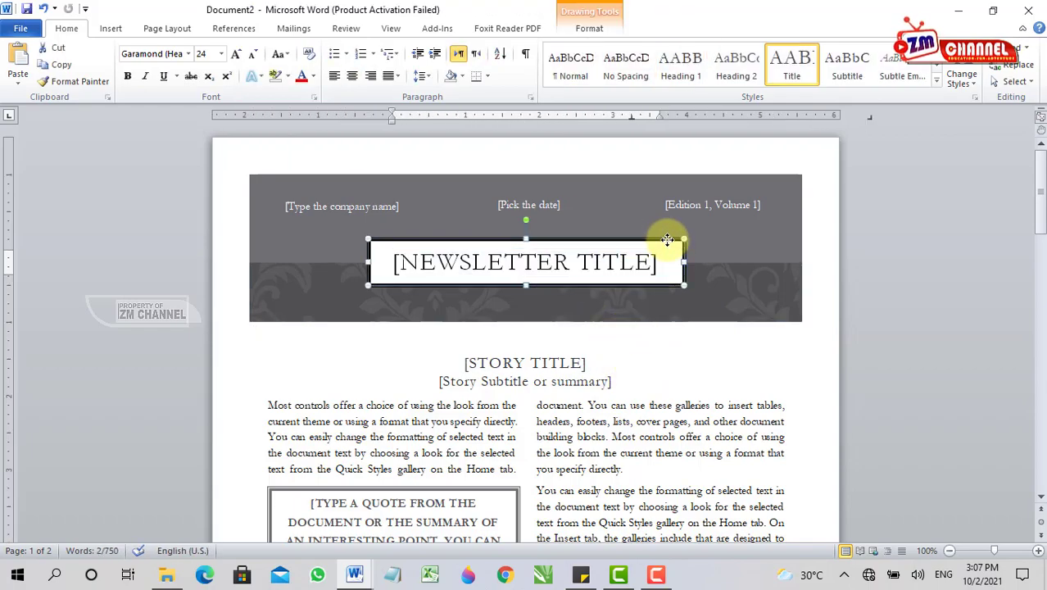
pyautogui.press('Delete')
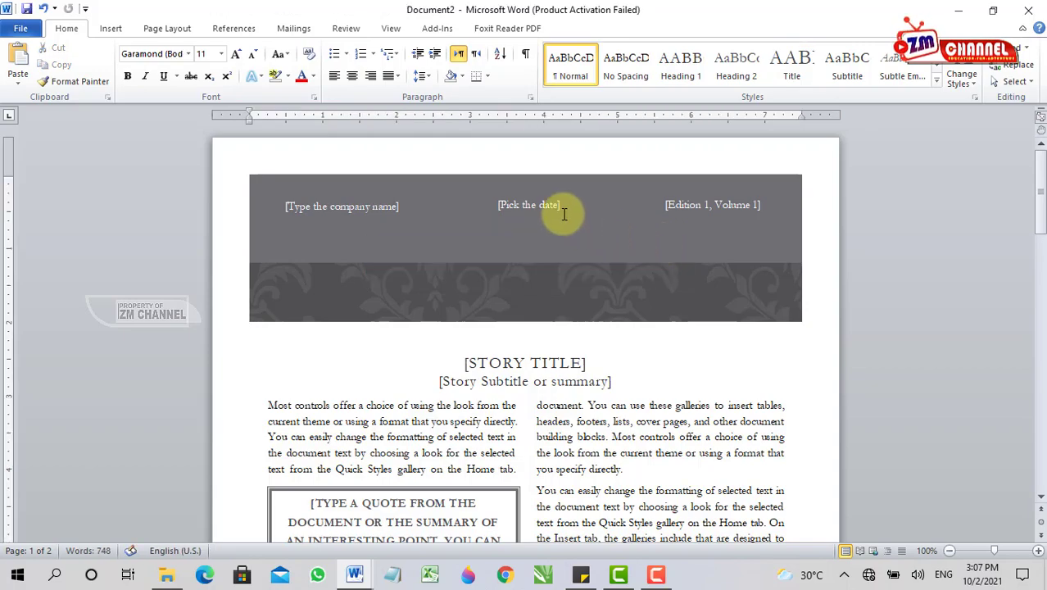
# Remove the [Pick the date] placeholder and add a new paragraph below the story title.
pyautogui.click(531, 205)
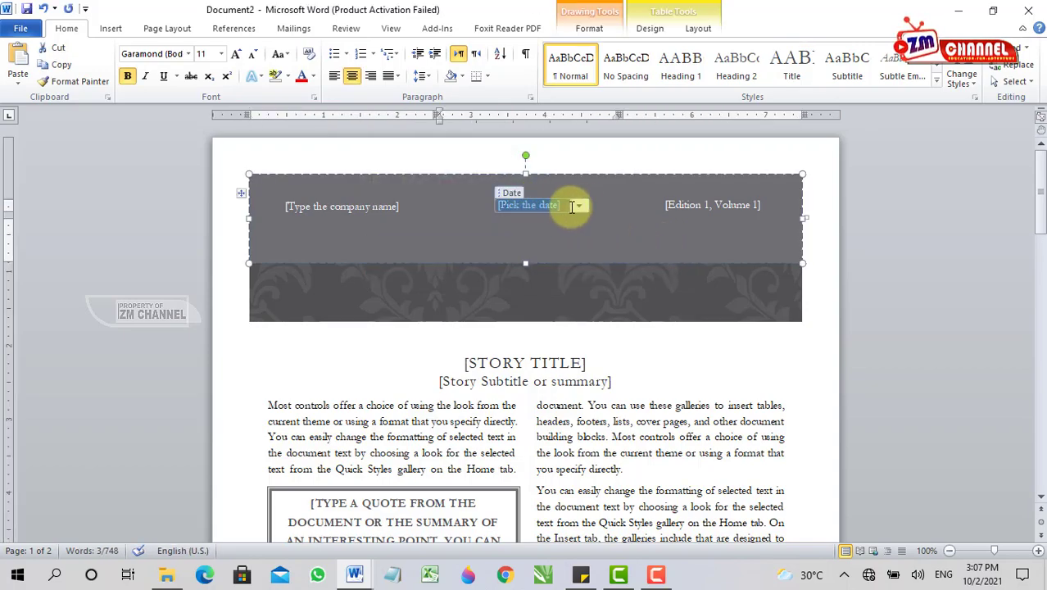
pyautogui.press('Delete')
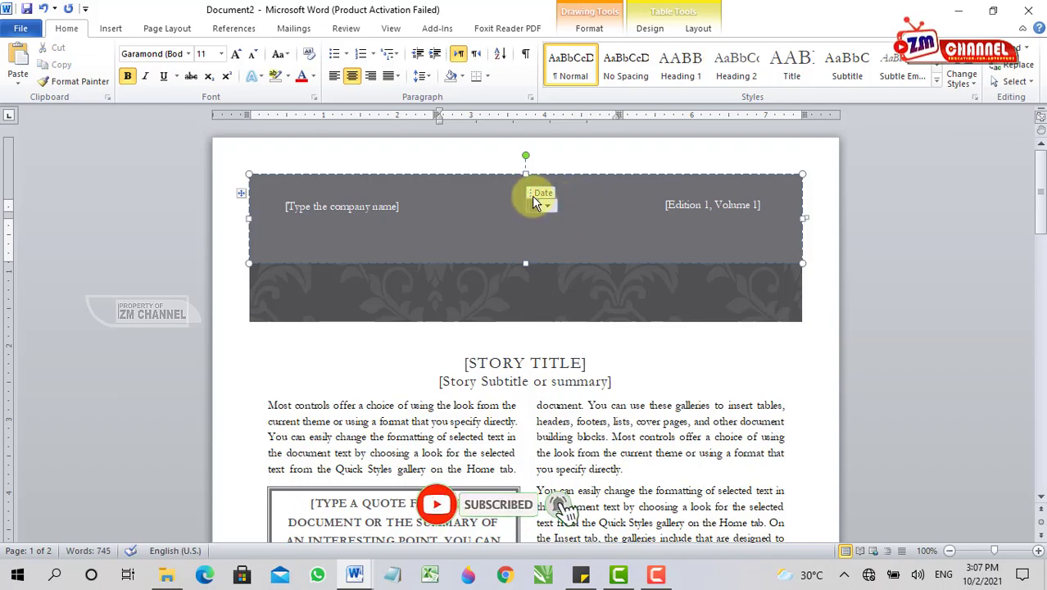
pyautogui.click(598, 363)
pyautogui.scroll(-3, 614, 365)
pyautogui.press('Return')
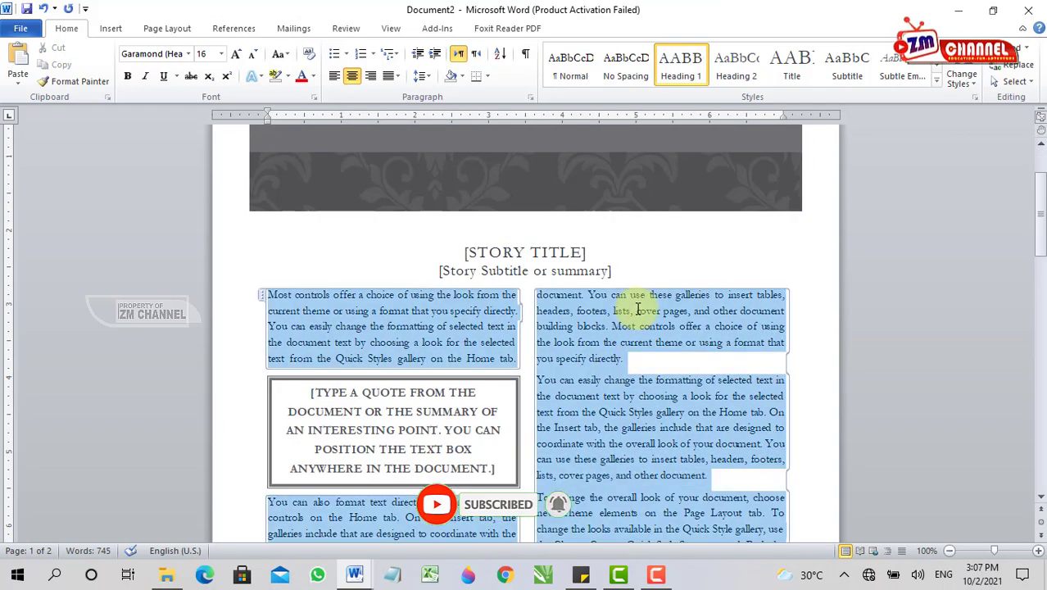
pyautogui.scroll(-3, 655, 373)
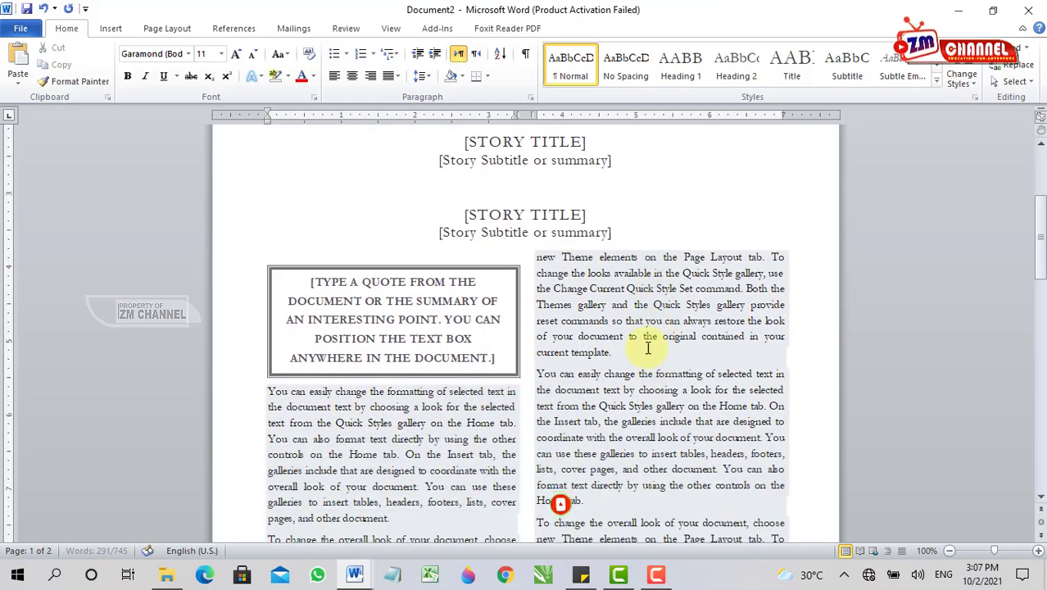
# Delete the quote text box.
pyautogui.click(499, 274)
pyautogui.press('Delete')
pyautogui.scroll(5, 515, 304)
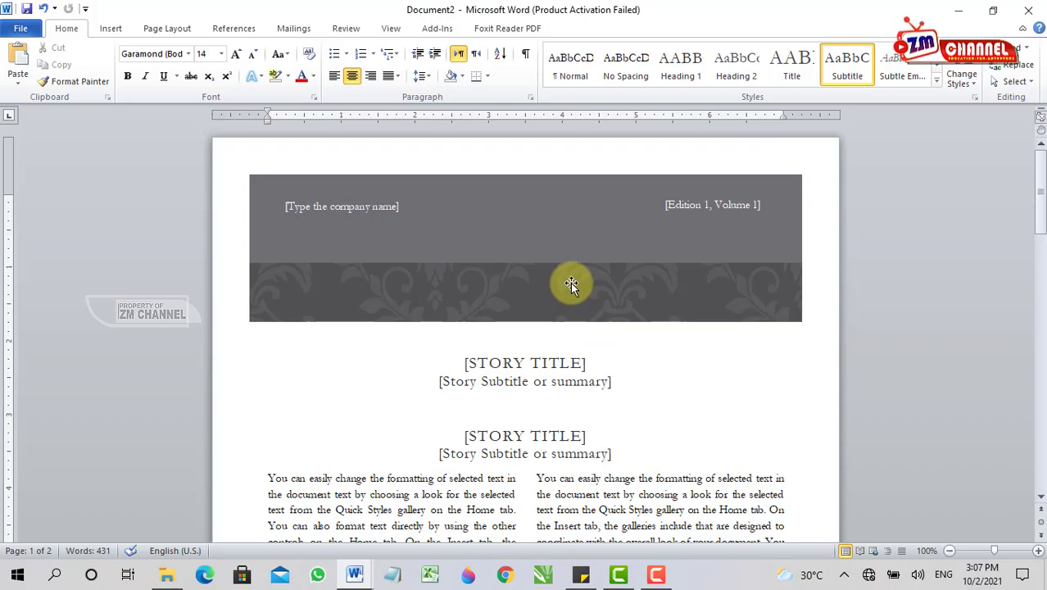
pyautogui.scroll(-2, 572, 282)
pyautogui.scroll(2, 612, 283)
pyautogui.click(629, 364)
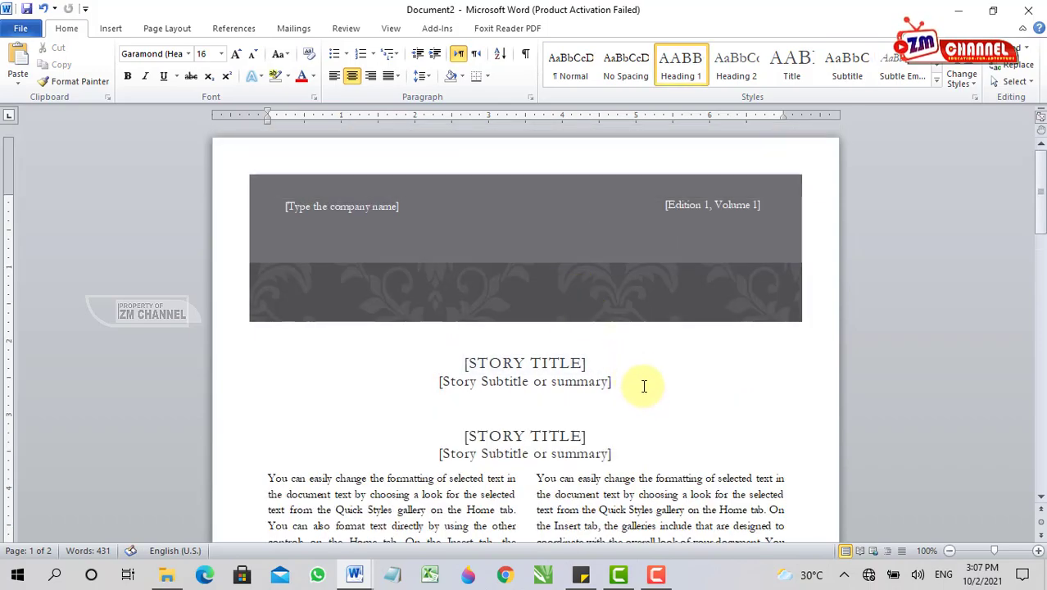
# Try selecting the patterned header picture and the grey header shape.
pyautogui.click(539, 293)
pyautogui.click(528, 276)
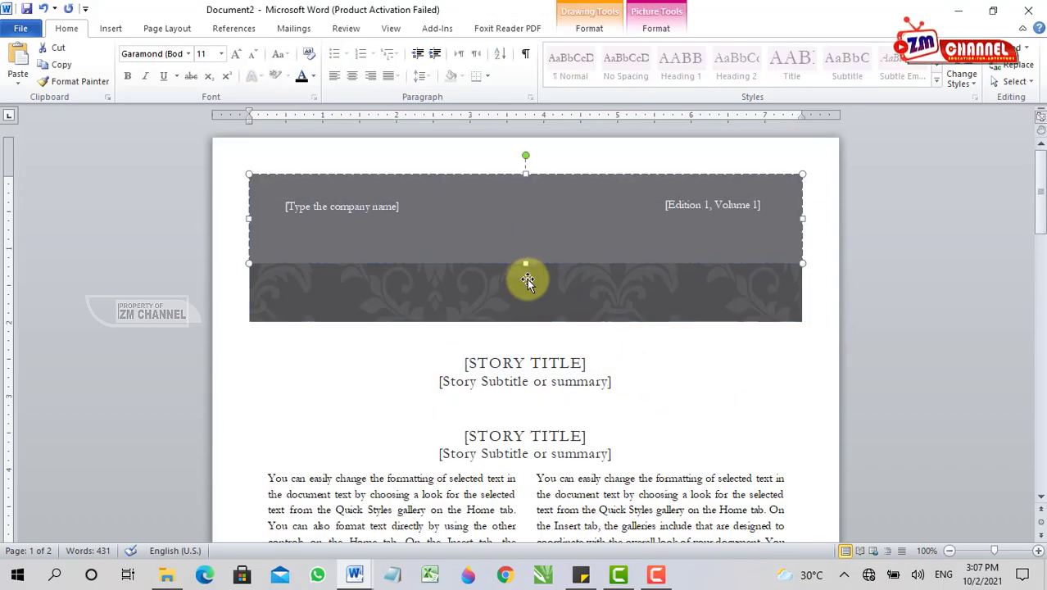
pyautogui.click(524, 288)
pyautogui.scroll(-3, 624, 424)
pyautogui.scroll(-5, 623, 424)
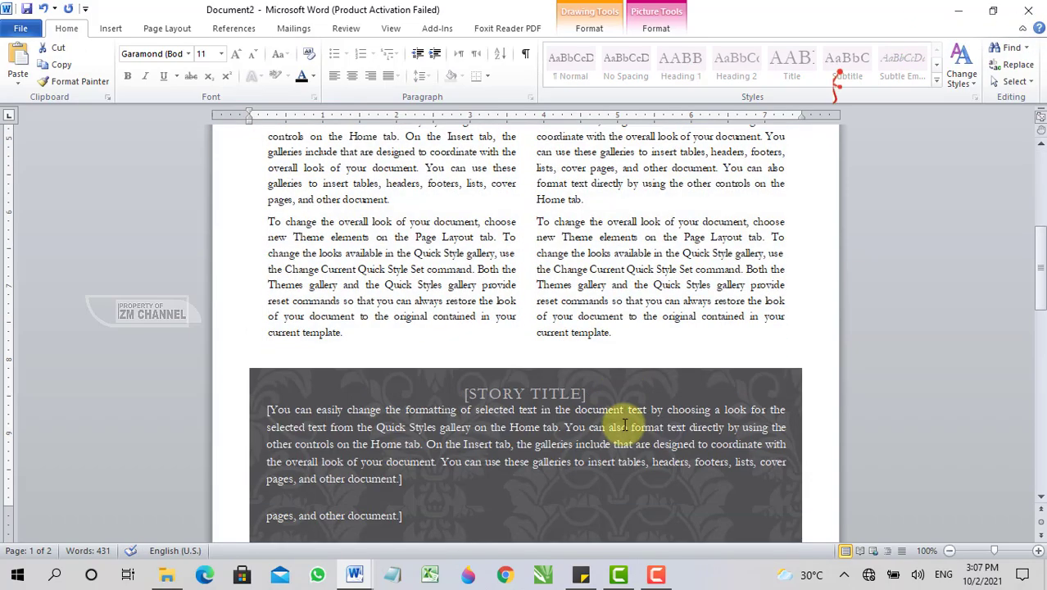
pyautogui.scroll(-5, 623, 425)
pyautogui.scroll(-4, 623, 425)
pyautogui.scroll(-5, 624, 424)
pyautogui.scroll(-3, 625, 424)
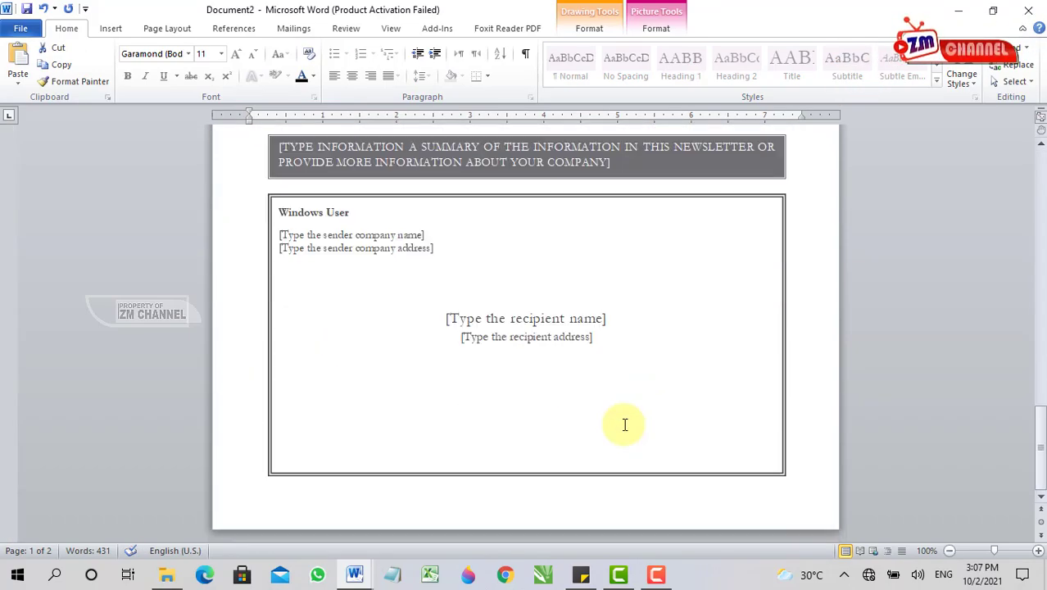
pyautogui.scroll(5, 613, 425)
pyautogui.scroll(5, 613, 425)
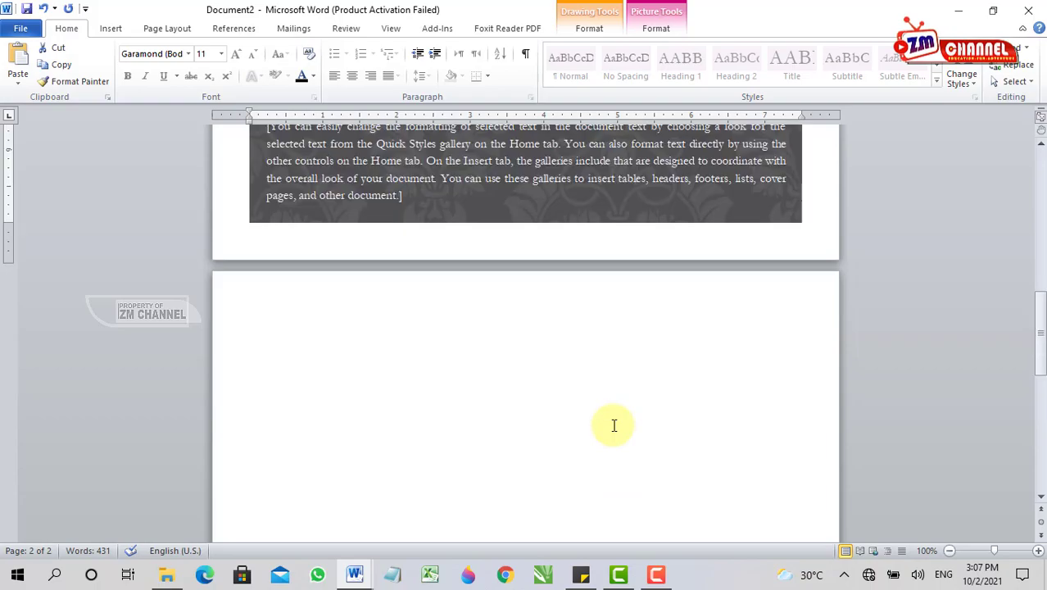
pyautogui.scroll(5, 613, 425)
pyautogui.scroll(5, 614, 424)
pyautogui.scroll(2, 614, 424)
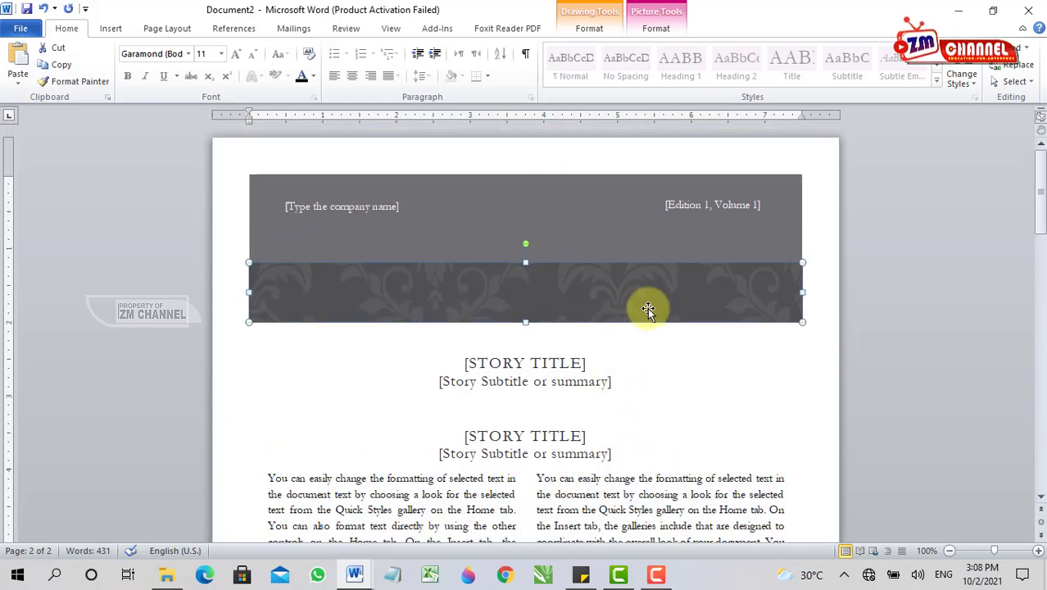
# Select the header band, [Edition 1, Volume 1], company name and story subtitle placeholders.
pyautogui.click(643, 222)
pyautogui.click(733, 210)
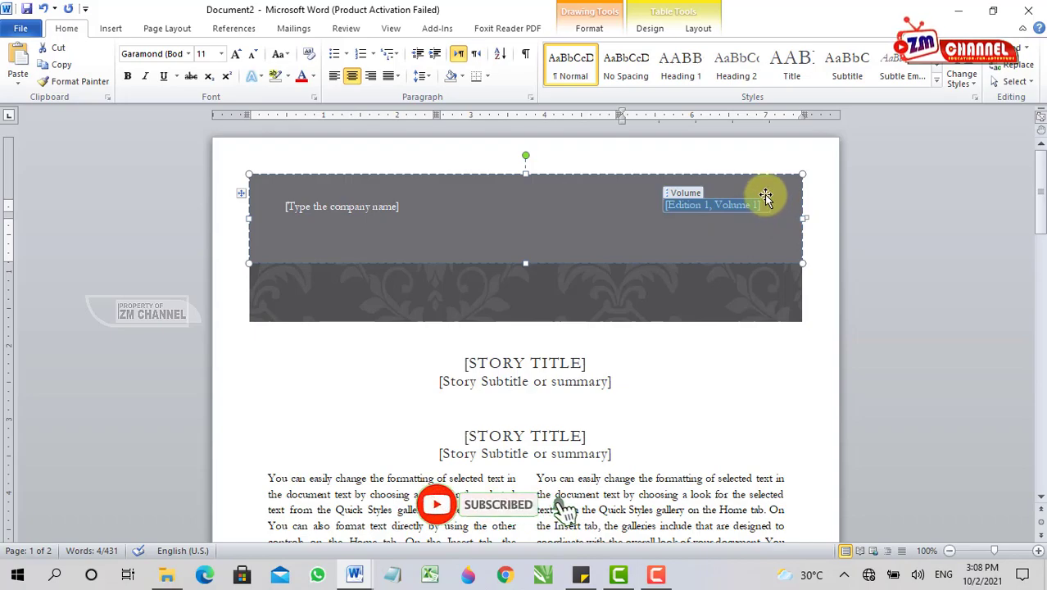
pyautogui.click(384, 207)
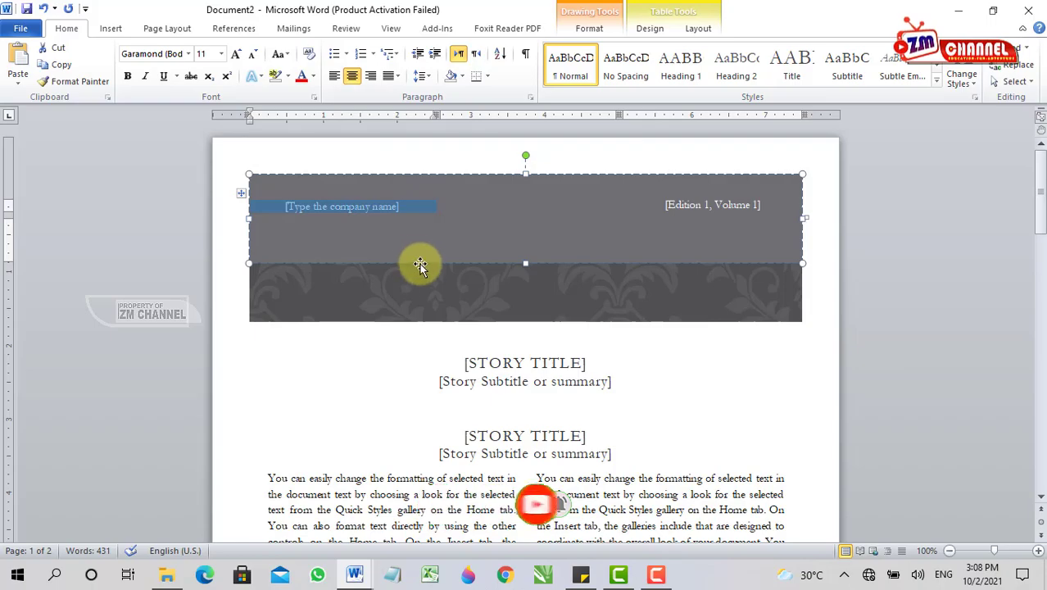
pyautogui.click(603, 381)
pyautogui.scroll(-4, 633, 389)
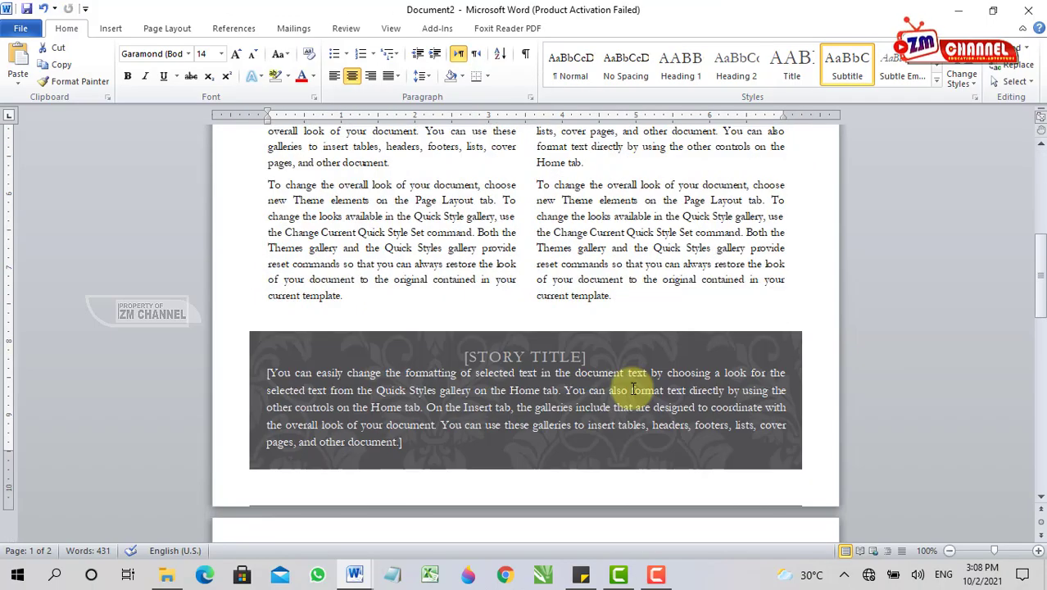
pyautogui.scroll(4, 635, 388)
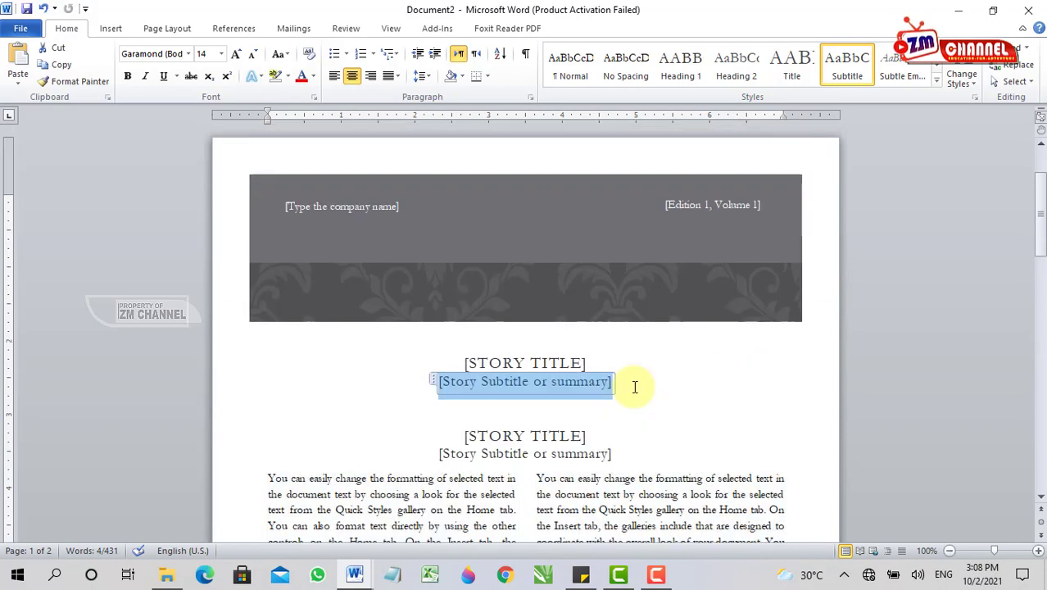
pyautogui.click(725, 380)
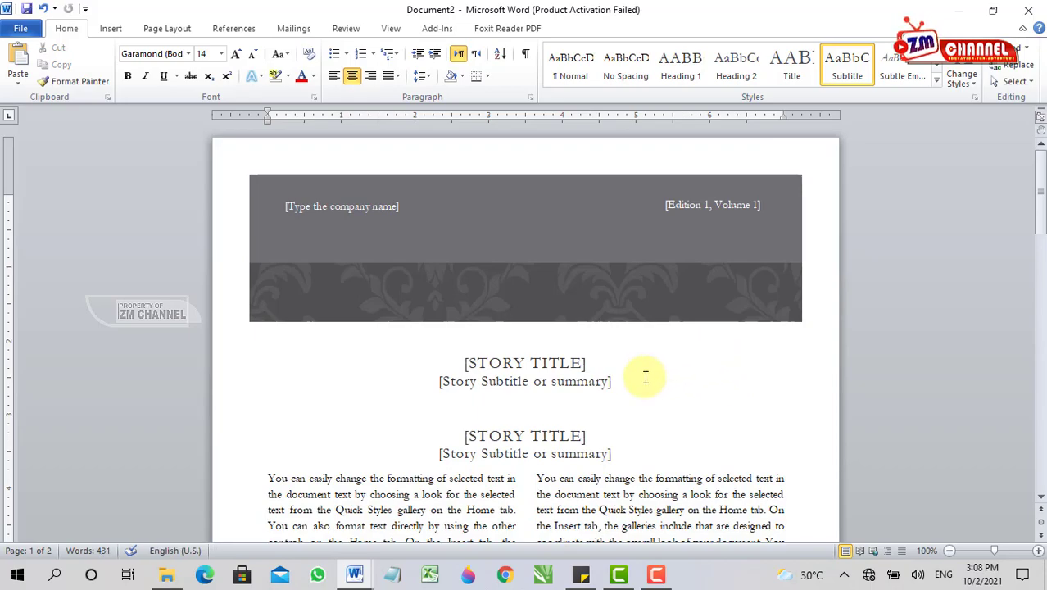
# Delete the lower patterned header band and the upper grey header shape.
pyautogui.click(549, 299)
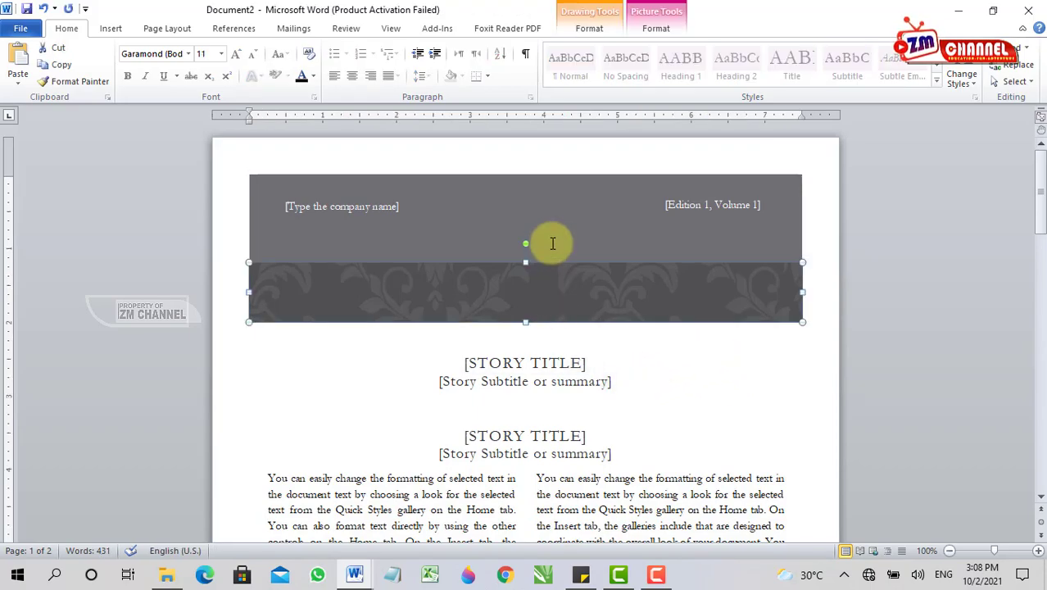
pyautogui.click(525, 239)
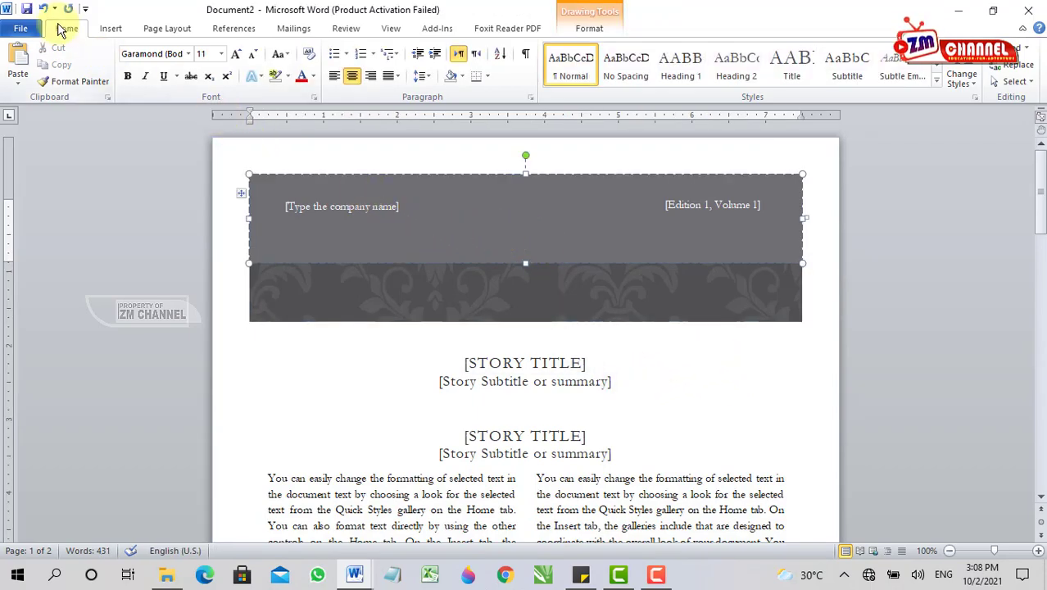
pyautogui.click(623, 336)
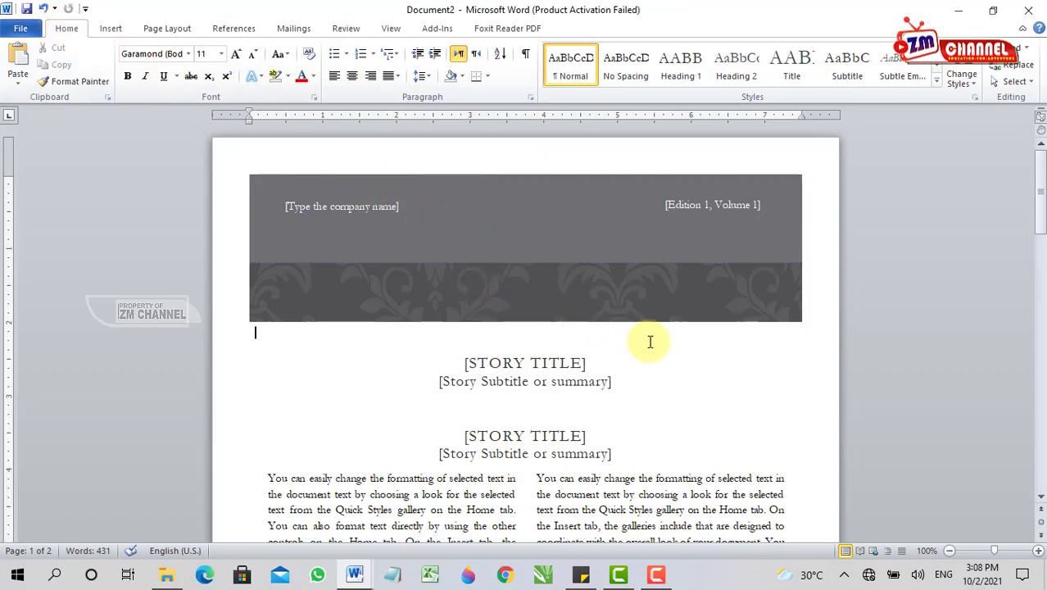
pyautogui.click(683, 294)
pyautogui.press('Delete')
pyautogui.click(631, 229)
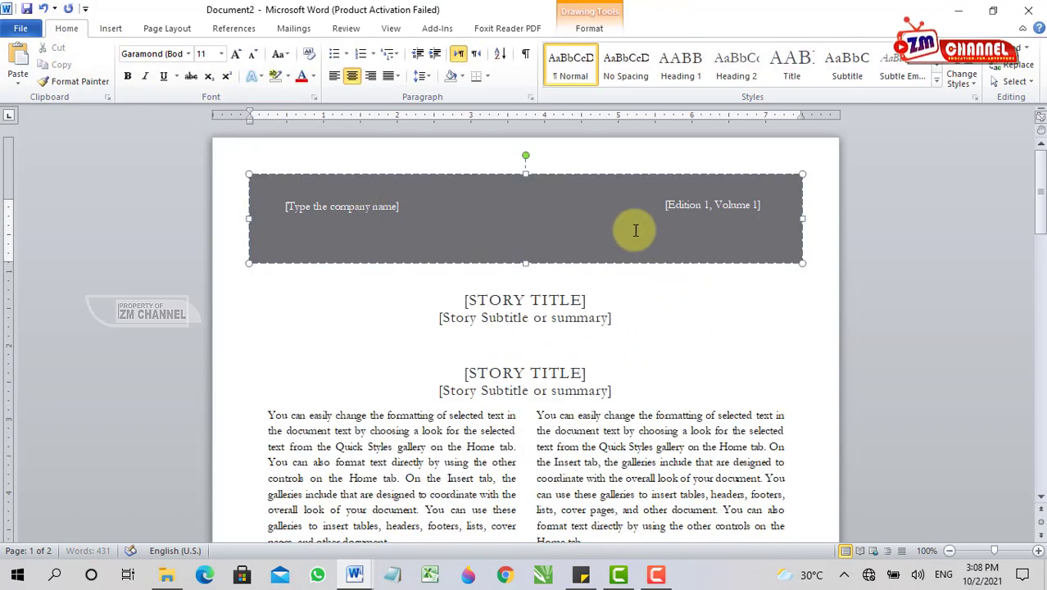
pyautogui.press('Delete')
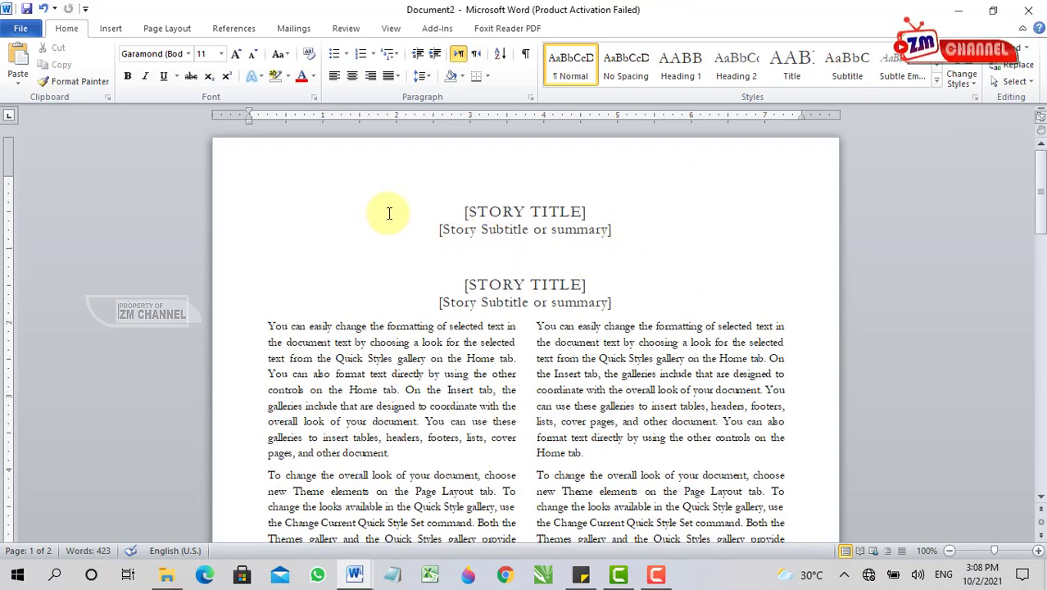
pyautogui.scroll(-5, 384, 225)
# Start the blank Document3 with Ctrl+N.
pyautogui.scroll(3, 532, 343)
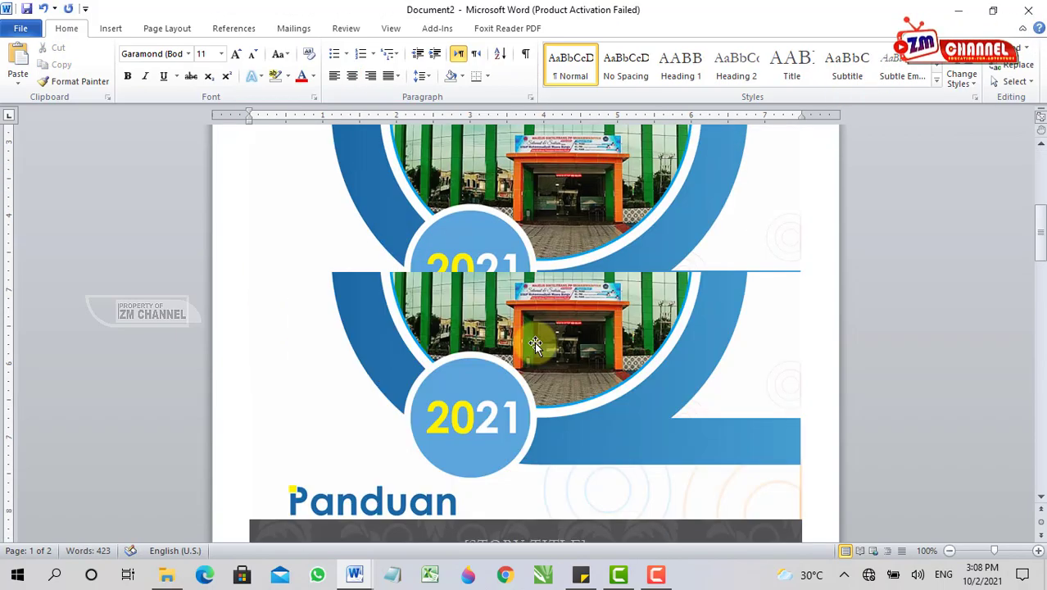
pyautogui.scroll(4, 534, 342)
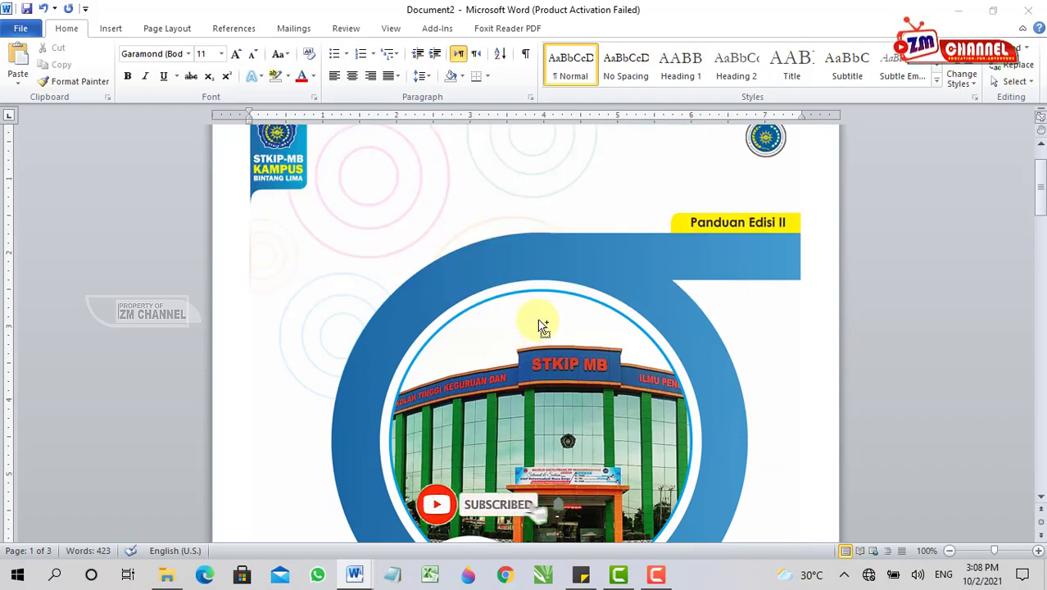
pyautogui.hotkey('ctrl', 'n')
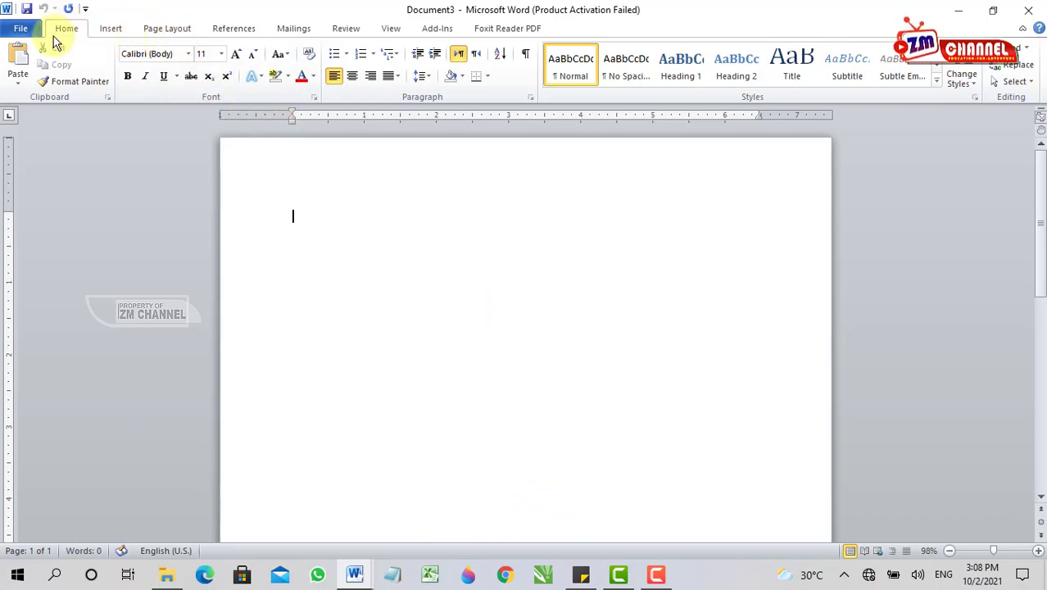
# Set the page colour to Olive Green, Accent 3, Lighter 40%.
pyautogui.click(108, 30)
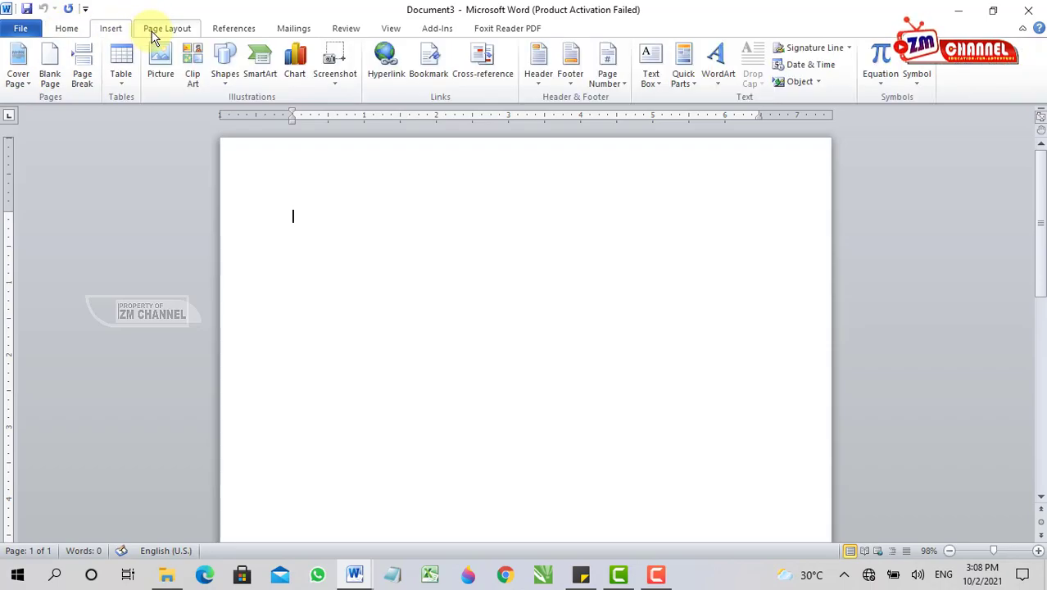
pyautogui.click(152, 34)
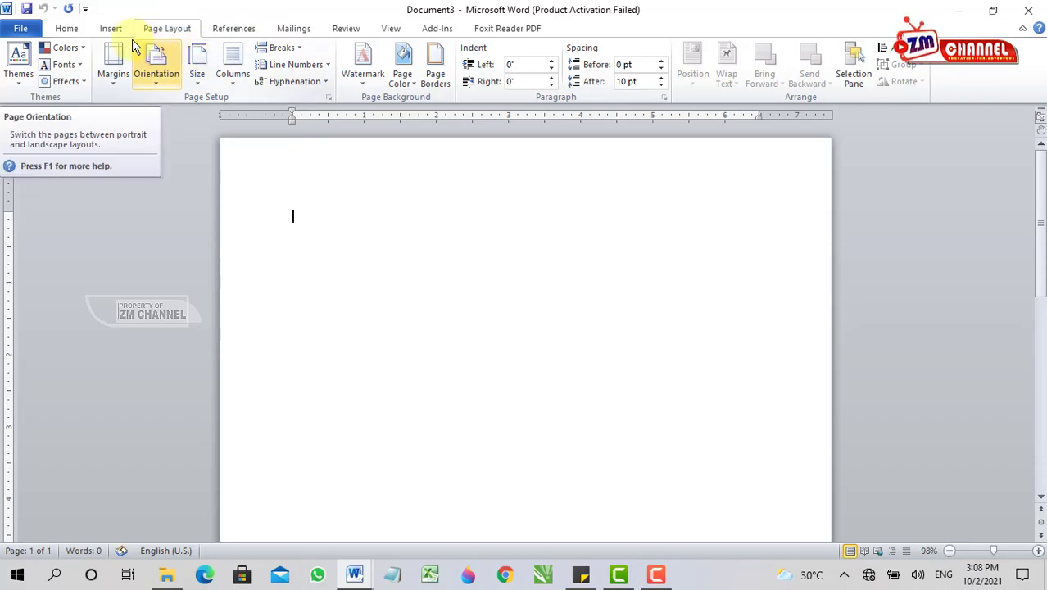
pyautogui.click(413, 81)
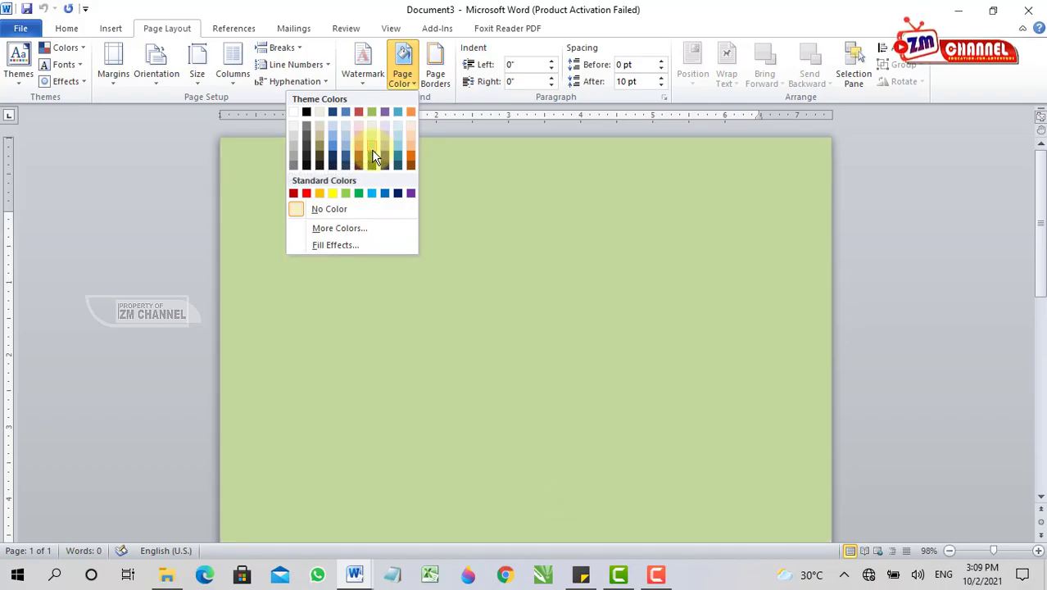
pyautogui.click(371, 149)
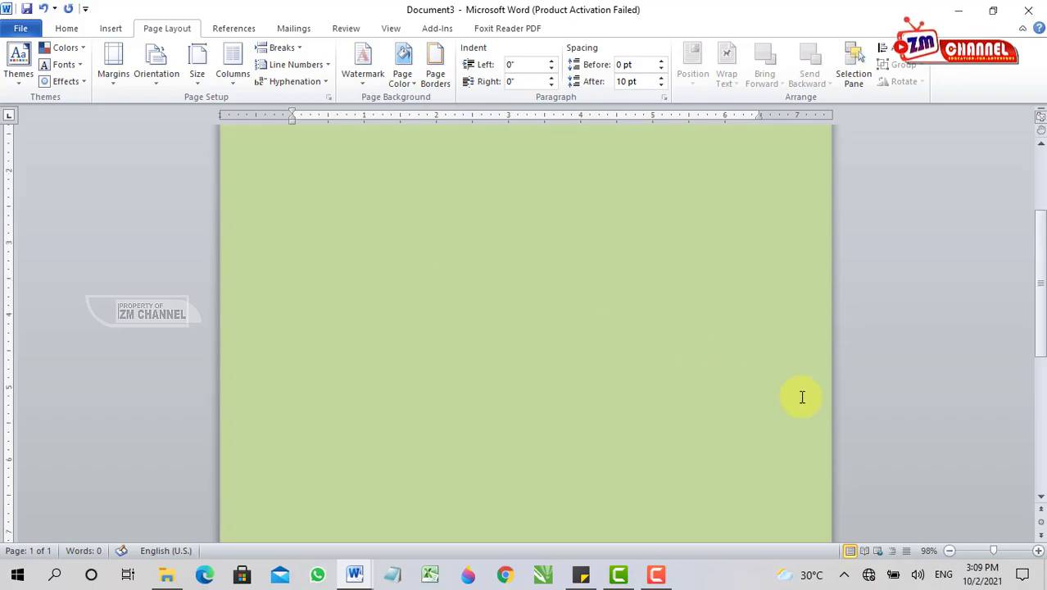
pyautogui.scroll(-5, 811, 417)
pyautogui.scroll(5, 415, 369)
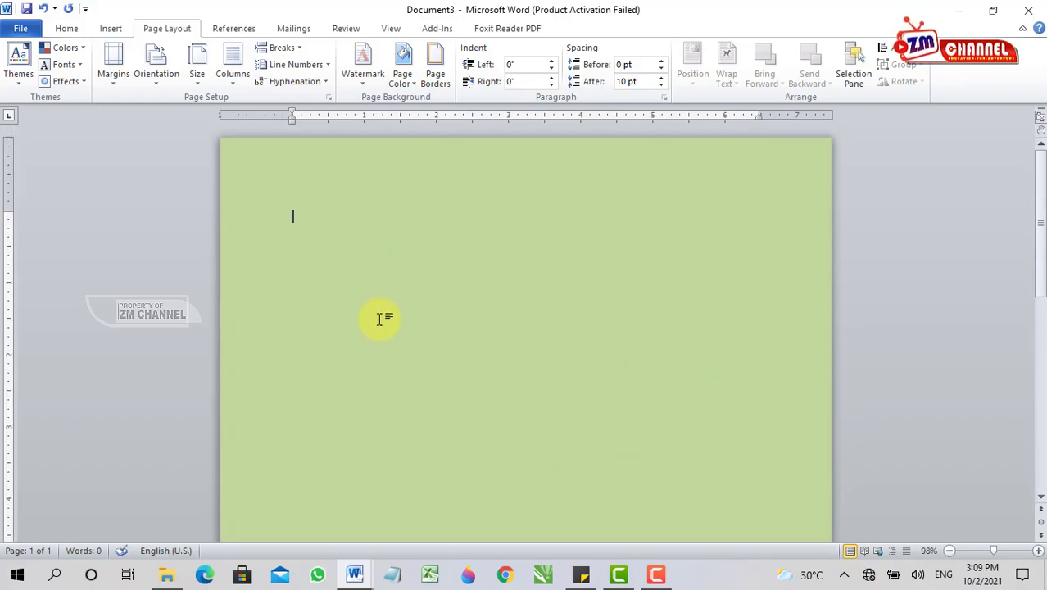
# Choose the Rectangle from Recently Used Shapes in the Insert Shapes gallery.
pyautogui.click(109, 29)
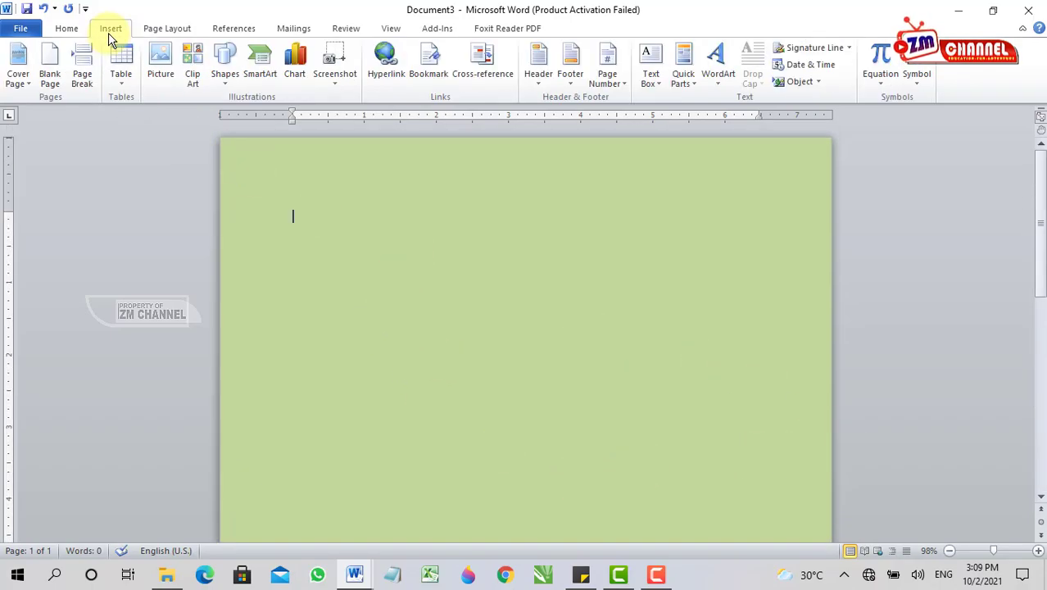
pyautogui.click(228, 78)
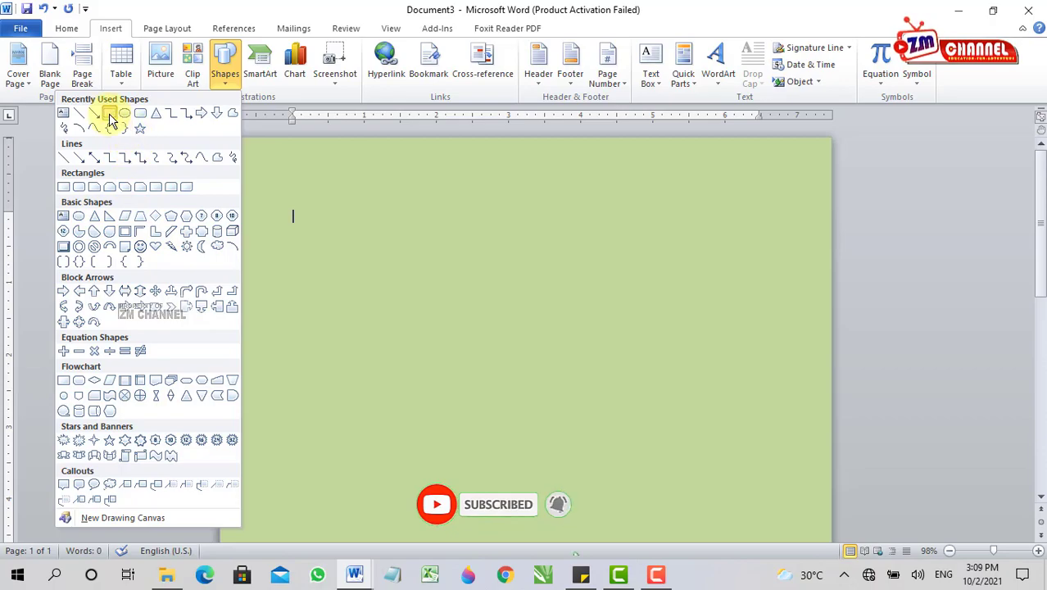
pyautogui.click(110, 114)
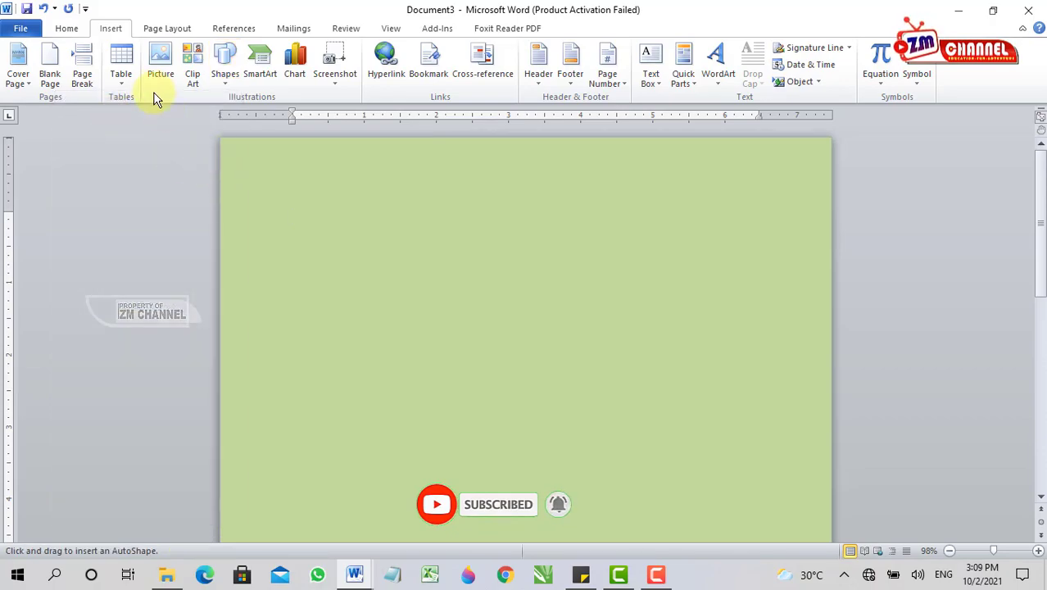
pyautogui.click(223, 70)
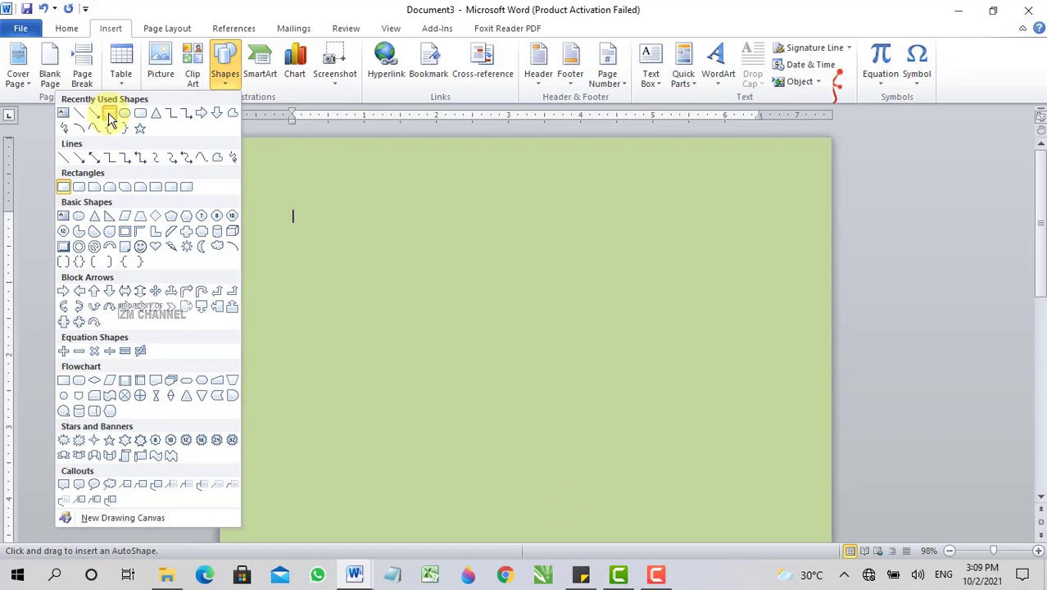
pyautogui.click(290, 177)
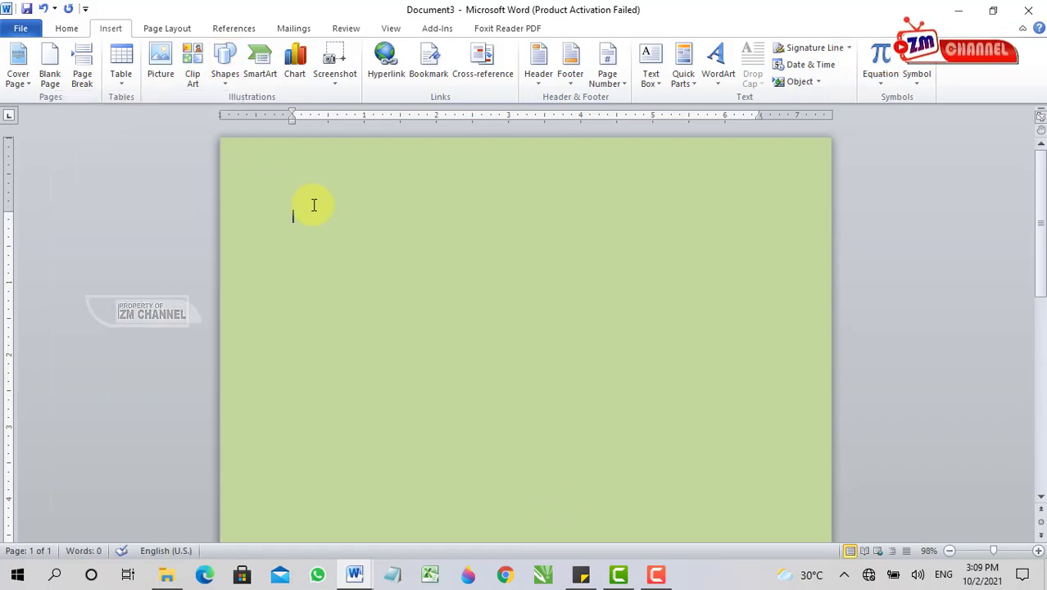
pyautogui.click(222, 71)
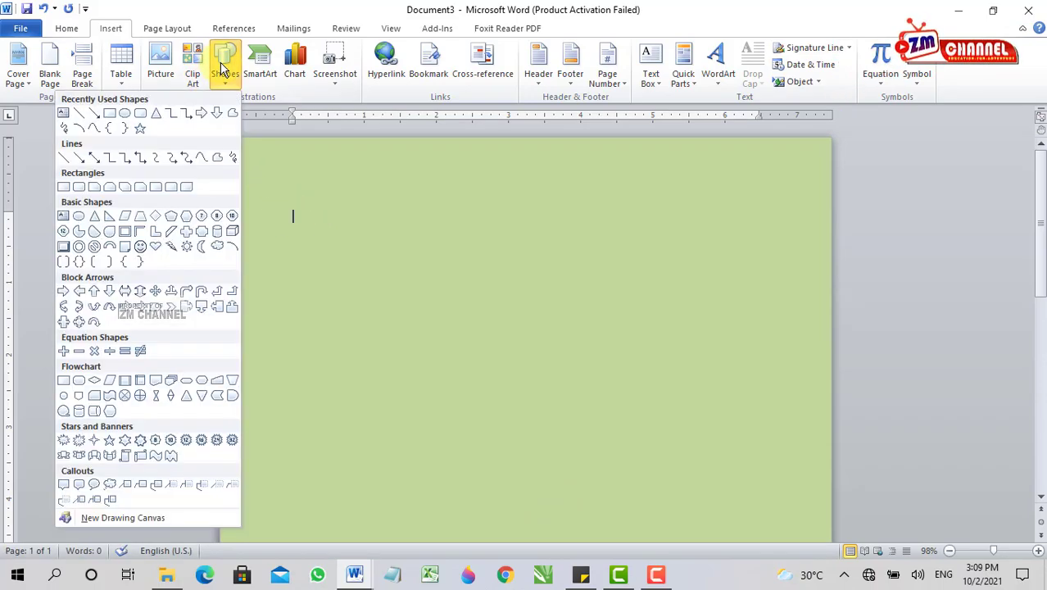
pyautogui.click(132, 120)
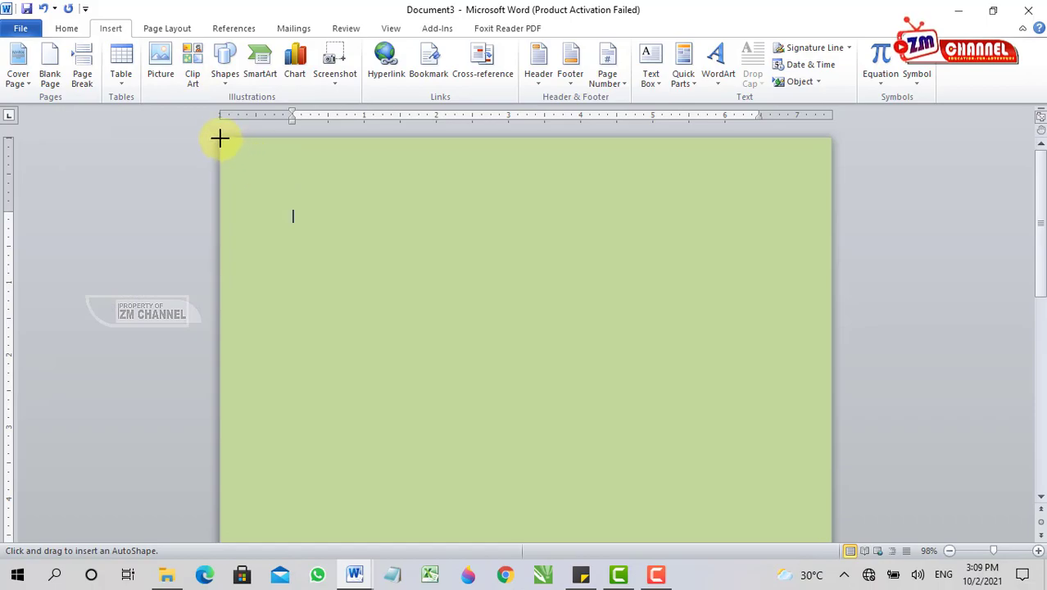
# Draw a wide rectangle spanning the full width of the page top.
pyautogui.moveTo(219, 138); pyautogui.dragTo(829, 272)
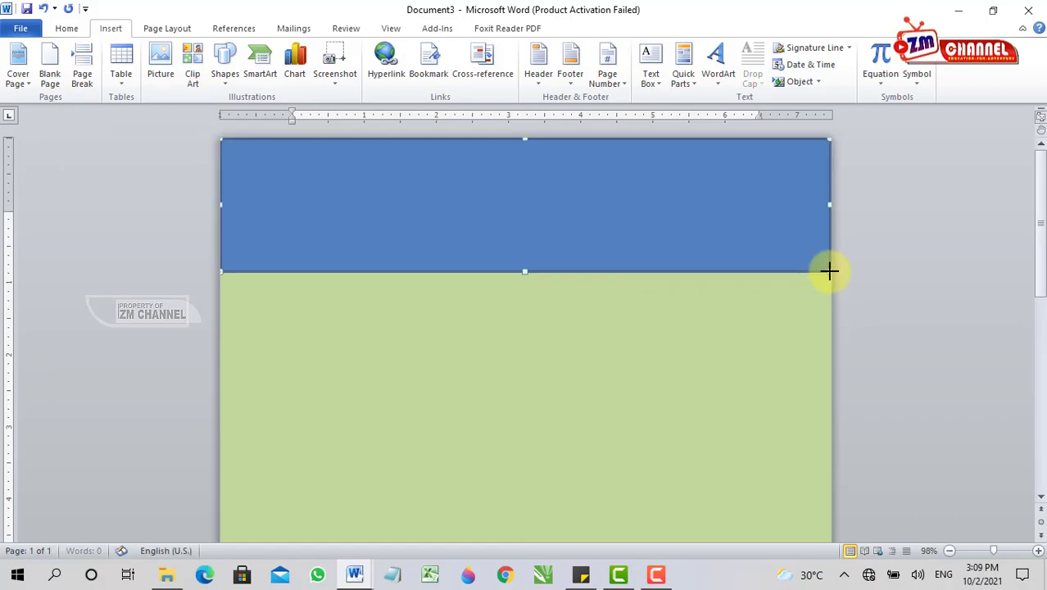
pyautogui.click(604, 348)
pyautogui.click(572, 249)
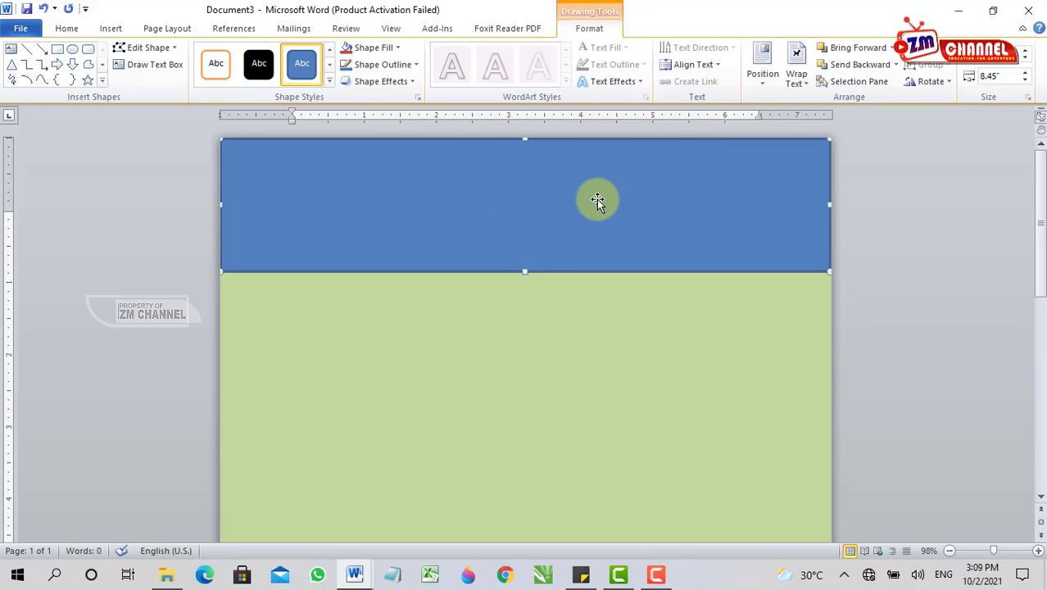
pyautogui.click(414, 366)
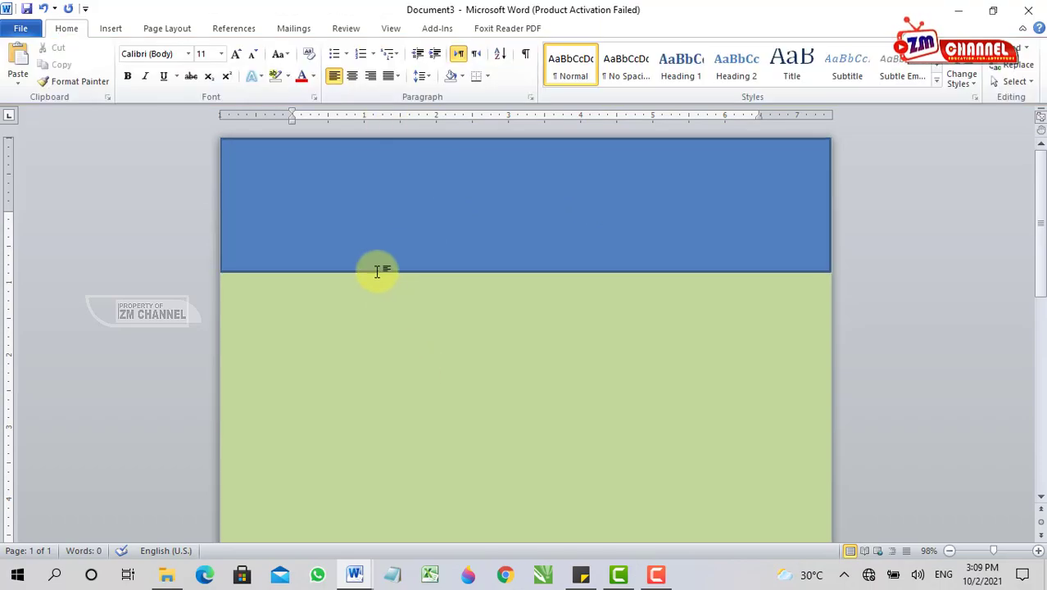
pyautogui.click(375, 235)
pyautogui.click(392, 358)
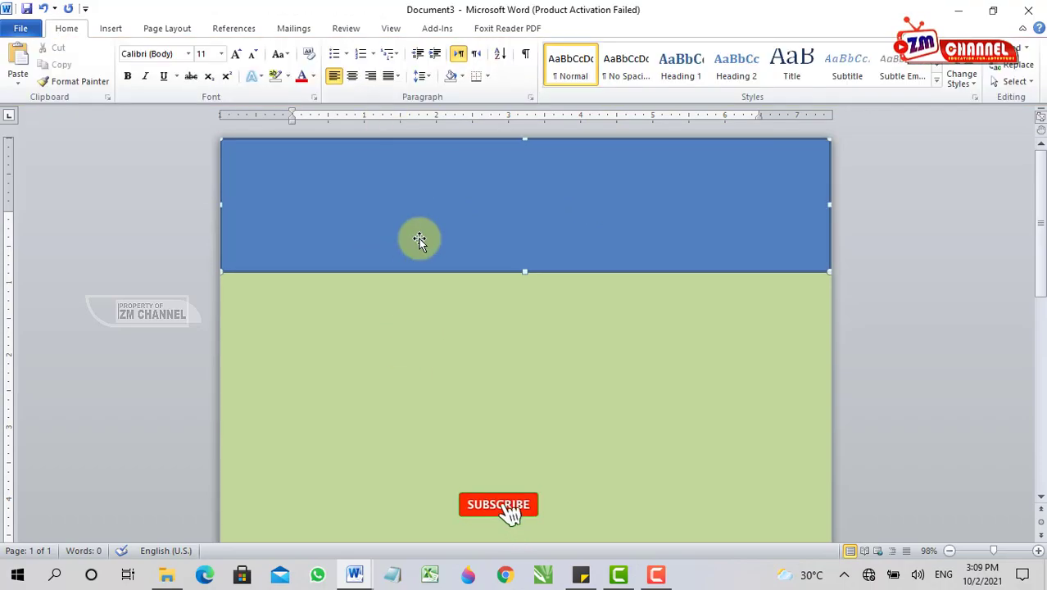
pyautogui.click(416, 236)
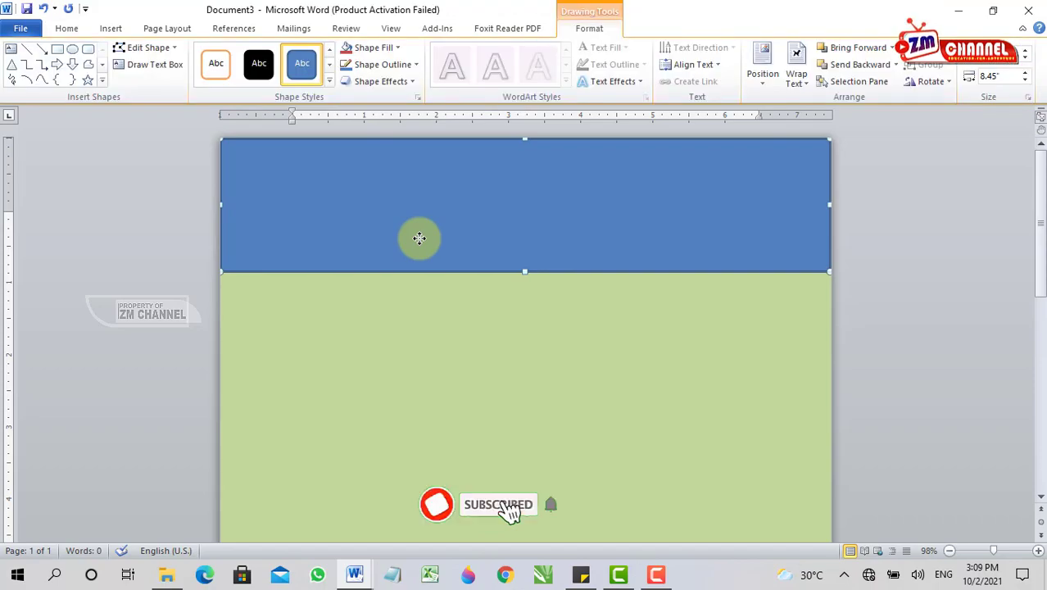
# Fill the top band dark red and give it no outline.
pyautogui.click(398, 50)
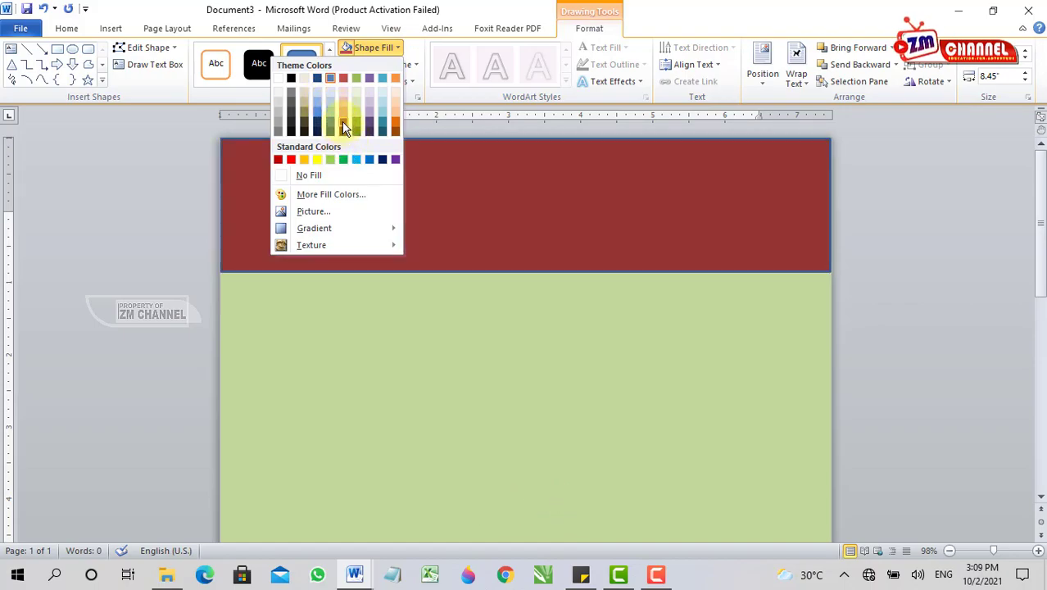
pyautogui.click(342, 121)
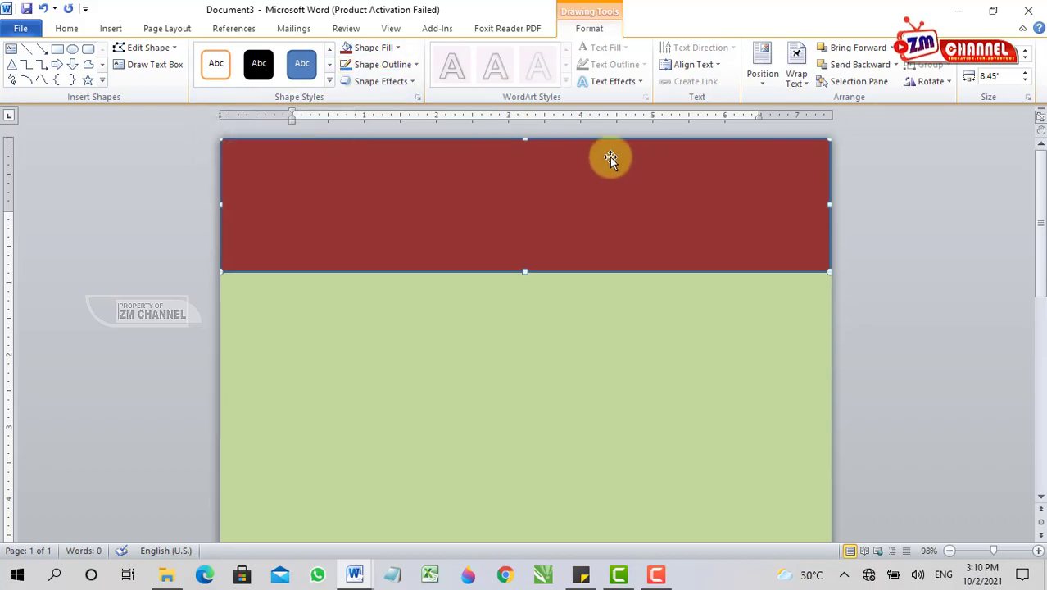
pyautogui.click(400, 65)
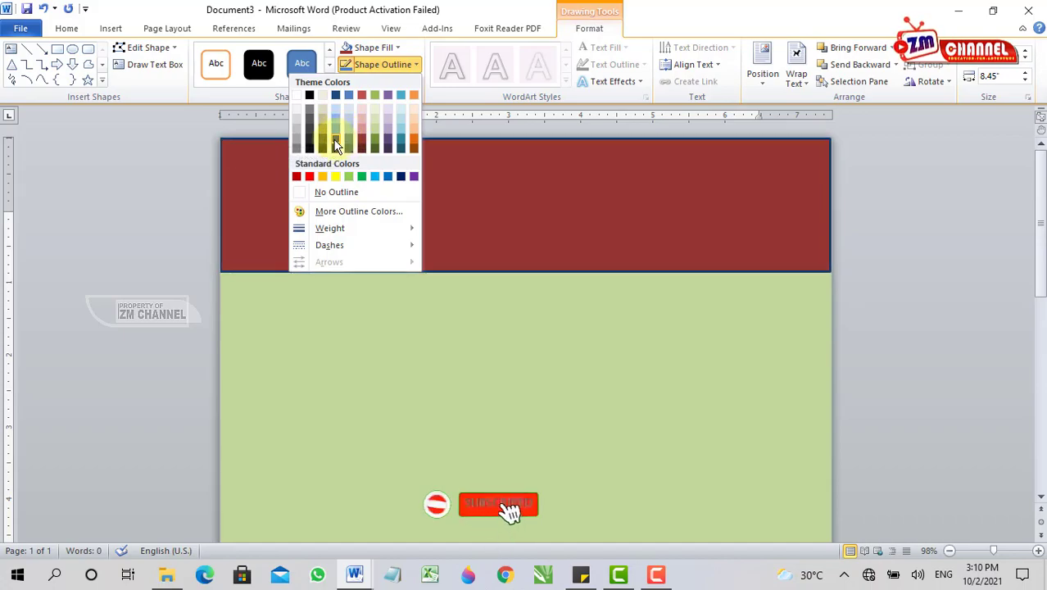
pyautogui.click(365, 191)
pyautogui.click(724, 401)
pyautogui.scroll(-3, 713, 390)
pyautogui.scroll(-2, 645, 423)
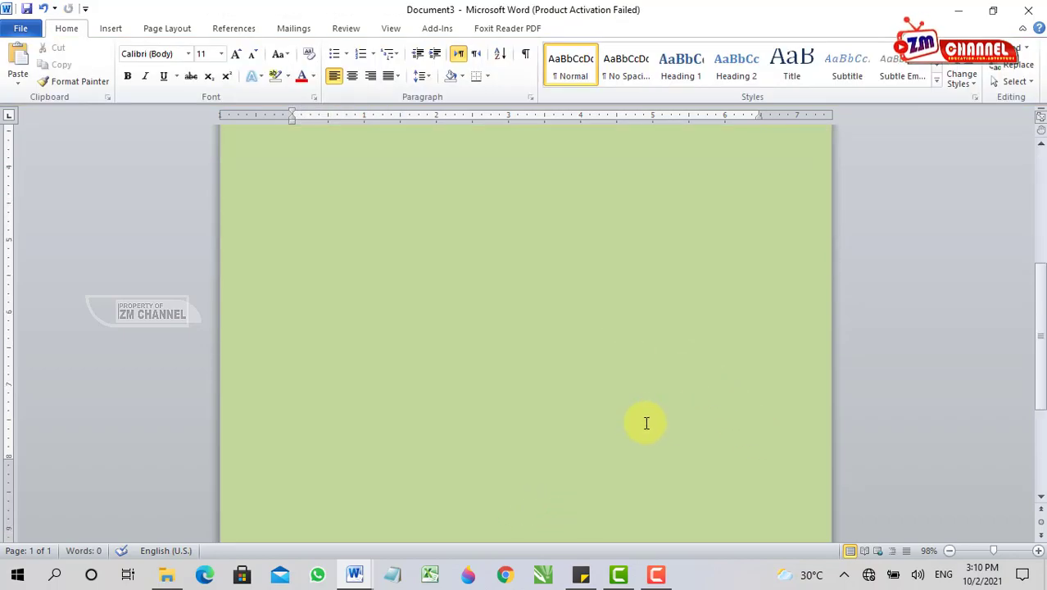
pyautogui.scroll(5, 573, 409)
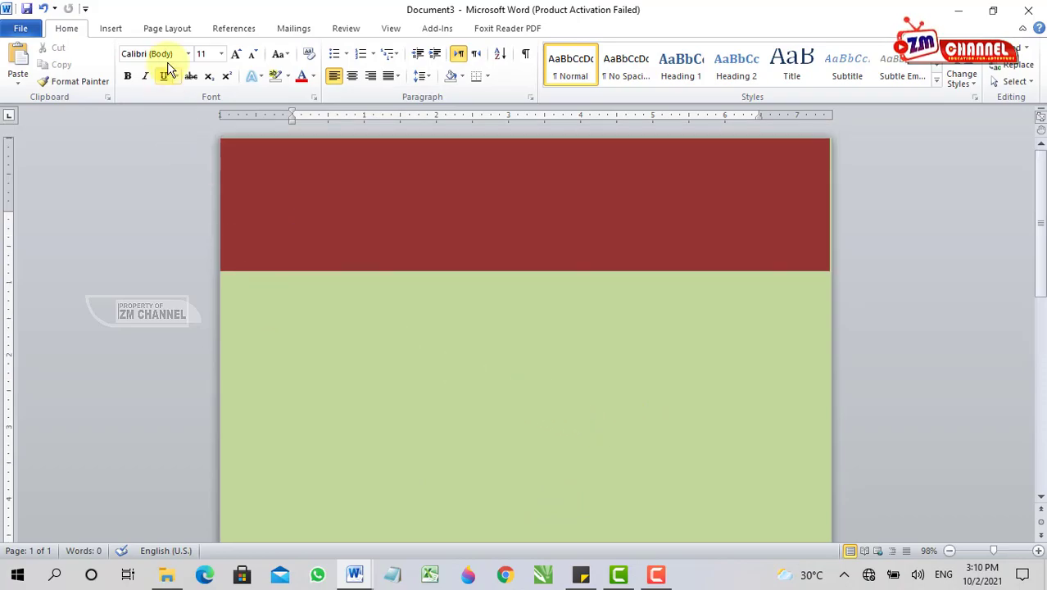
# Draw a tall narrow rectangle down the left edge of the page, below the red band.
pyautogui.click(113, 29)
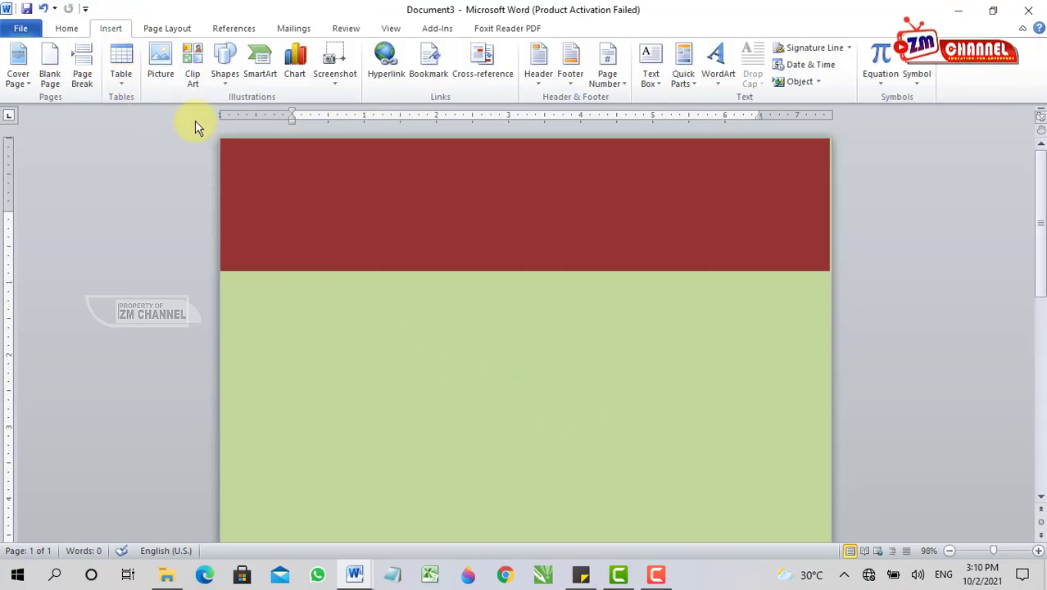
pyautogui.click(218, 64)
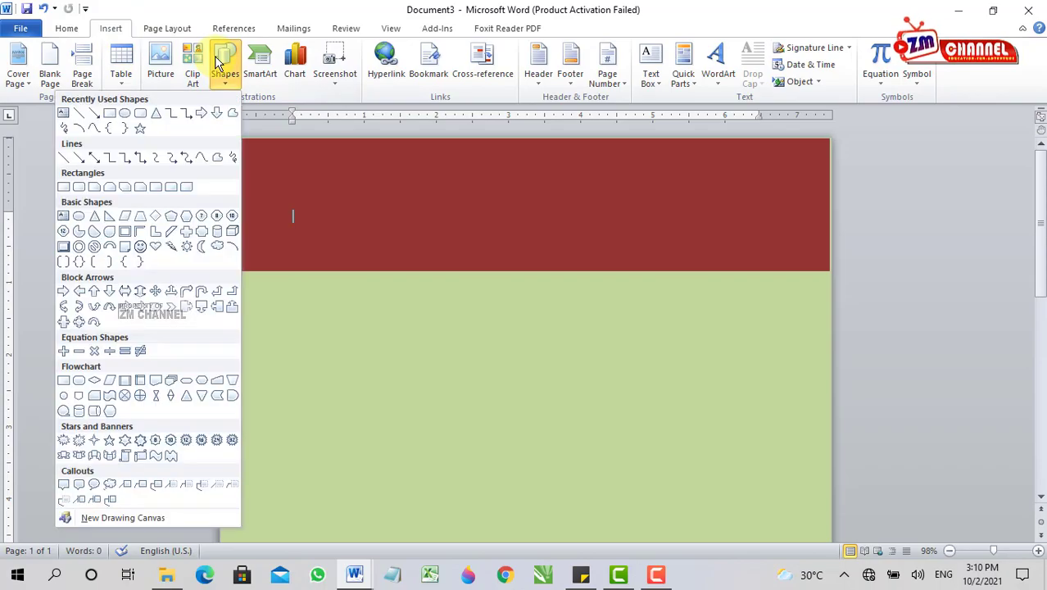
pyautogui.click(110, 116)
pyautogui.scroll(-2, 285, 218)
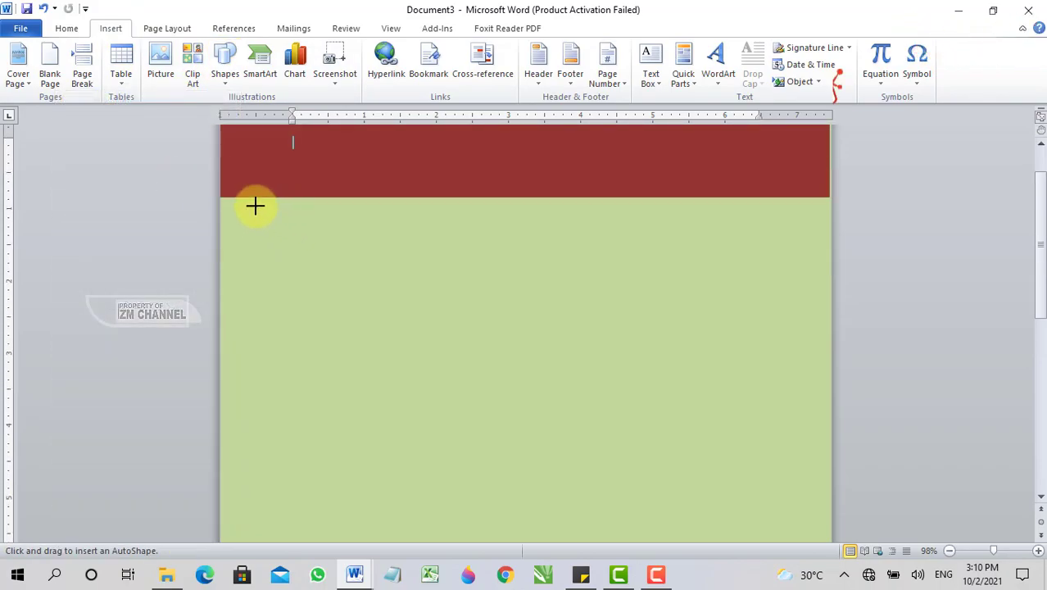
pyautogui.moveTo(241, 201); pyautogui.dragTo(244, 578)
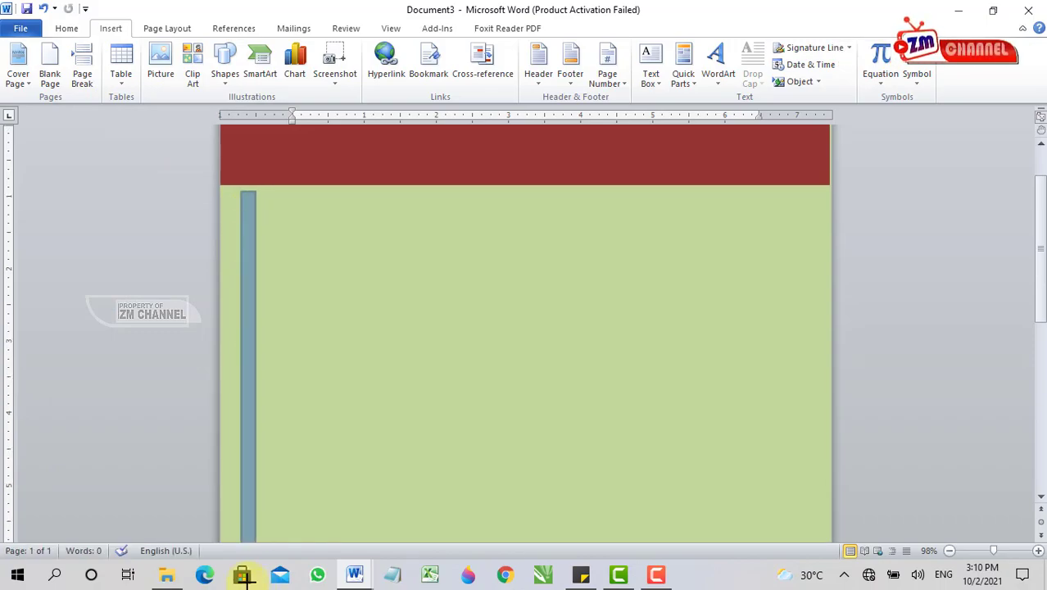
pyautogui.moveTo(244, 577); pyautogui.dragTo(252, 546)
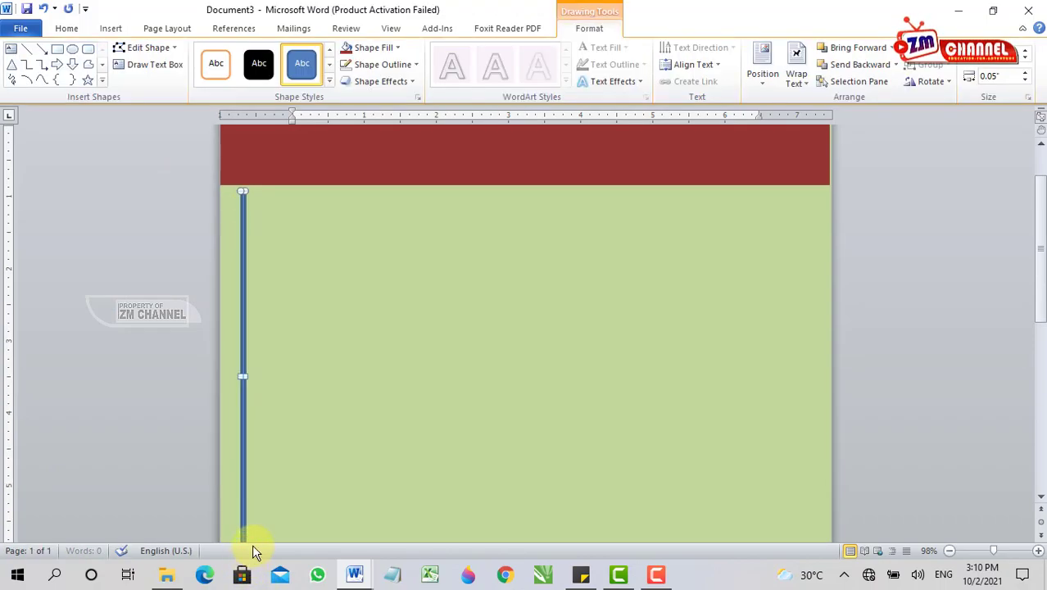
pyautogui.scroll(-7, 254, 459)
pyautogui.scroll(-2, 242, 271)
pyautogui.moveTo(245, 230)
pyautogui.mouseDown()
pyautogui.moveTo(244, 535)
pyautogui.moveTo(241, 504)
pyautogui.mouseUp()
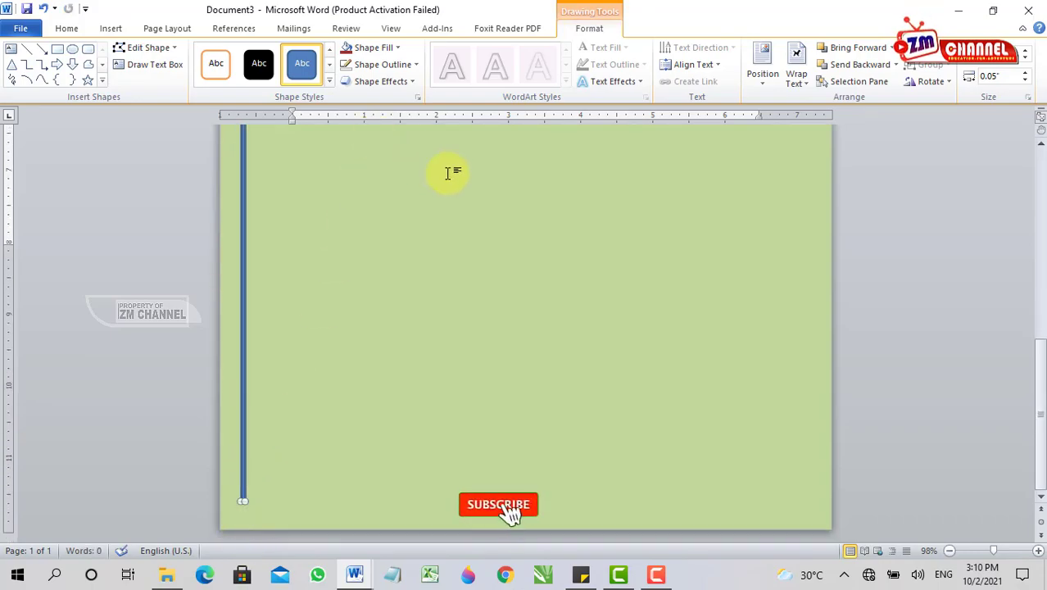
pyautogui.scroll(-1, 449, 171)
# Remove the bar's outline and fill it with tan.
pyautogui.click(415, 64)
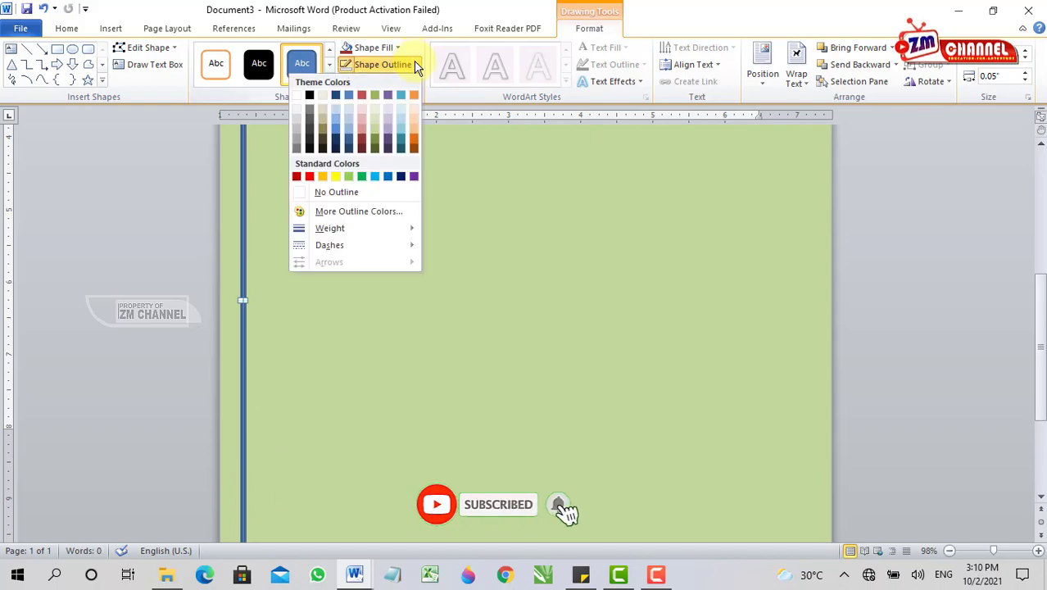
pyautogui.click(339, 192)
pyautogui.scroll(5, 392, 103)
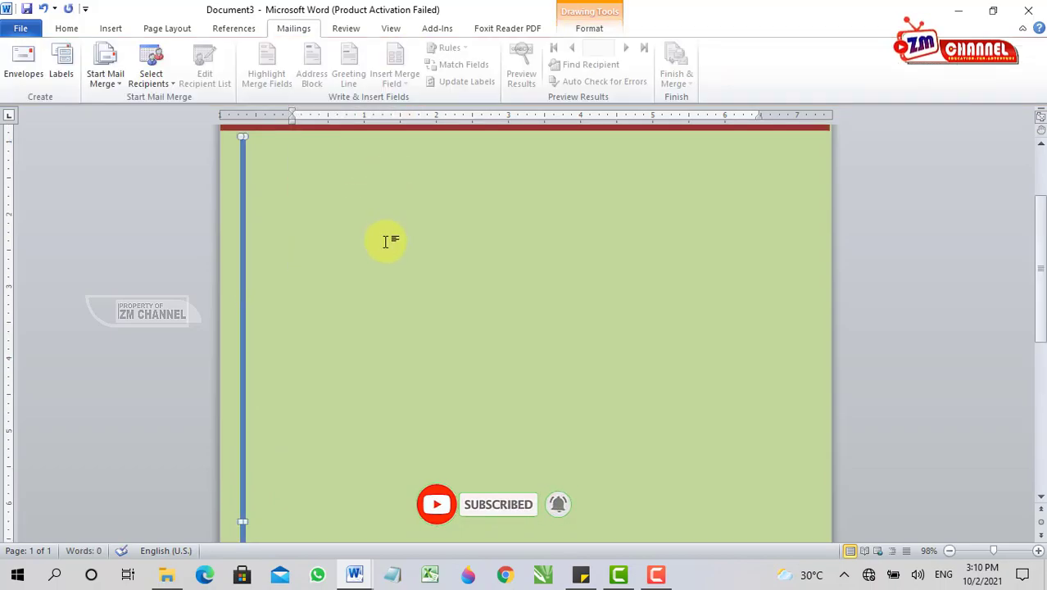
pyautogui.scroll(3, 392, 236)
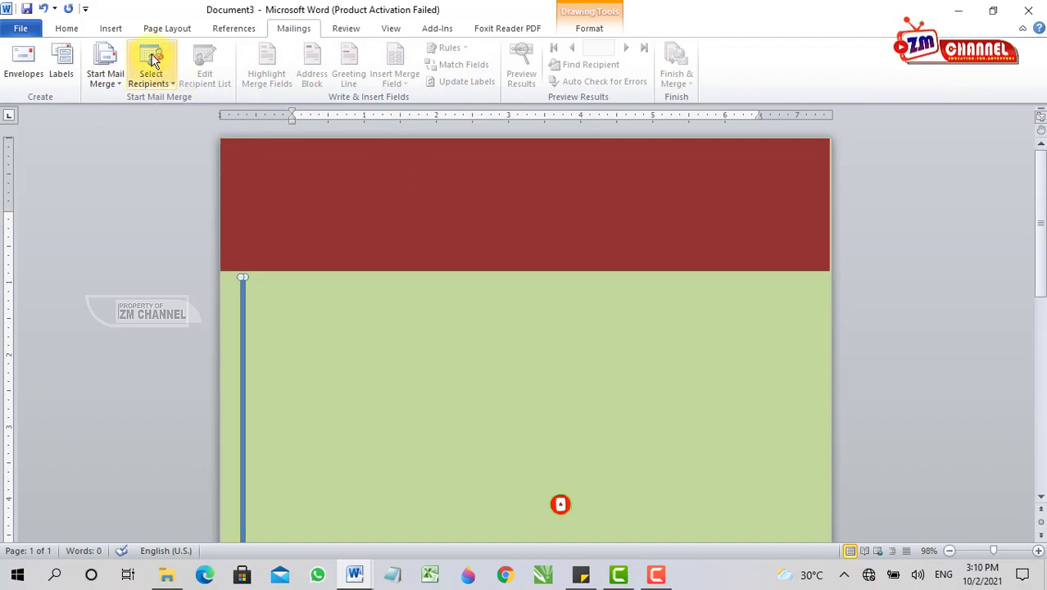
pyautogui.doubleClick(245, 335)
pyautogui.click(397, 47)
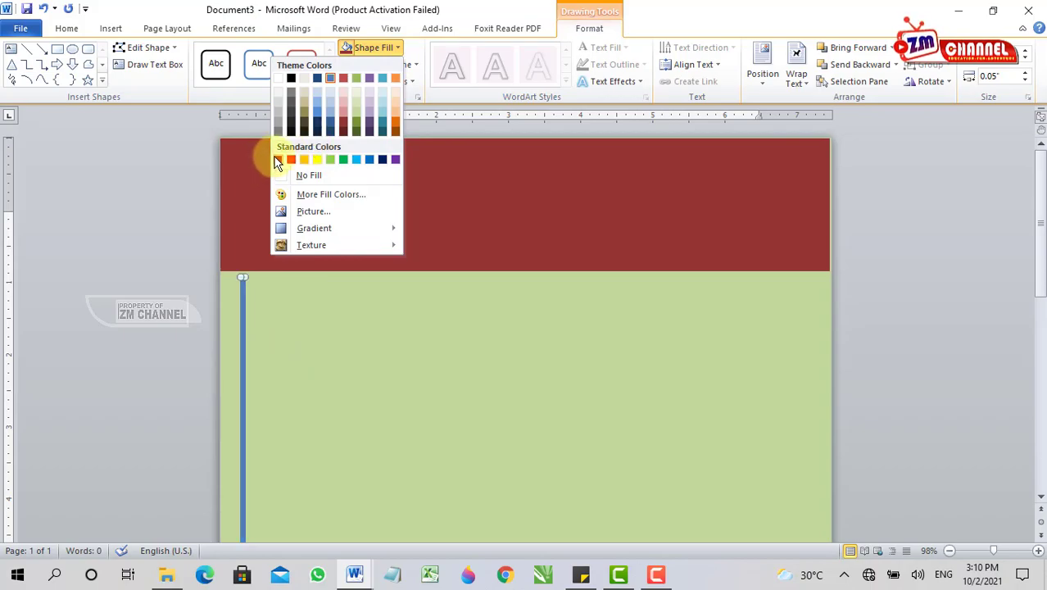
pyautogui.click(304, 111)
# Paste a copy of the vertical bar and nudge it up and left beside the original.
pyautogui.click(434, 329)
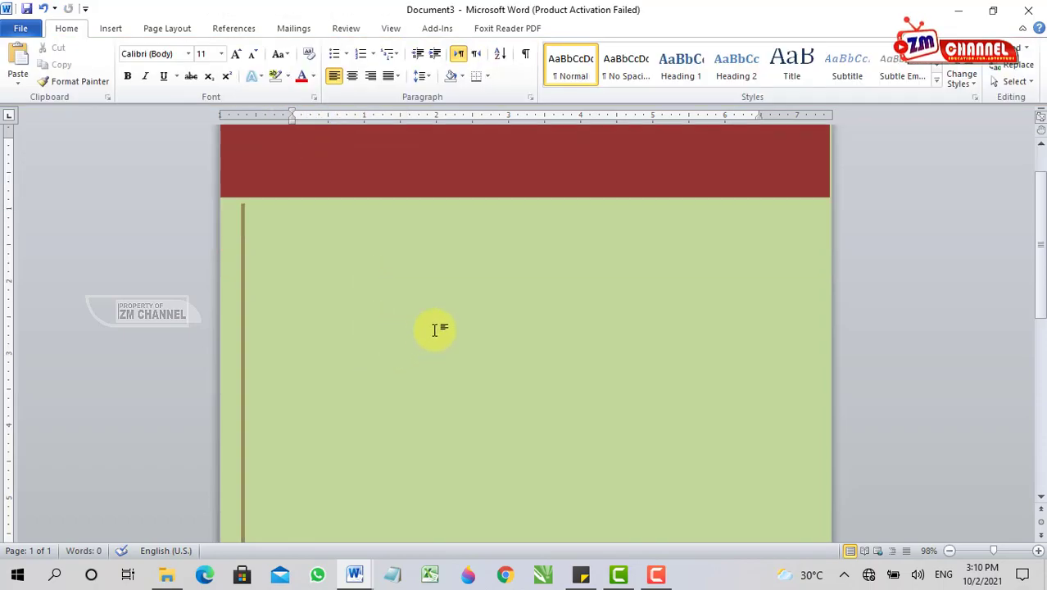
pyautogui.scroll(-2, 532, 459)
pyautogui.scroll(3, 217, 331)
pyautogui.scroll(-2, 222, 297)
pyautogui.click(242, 272)
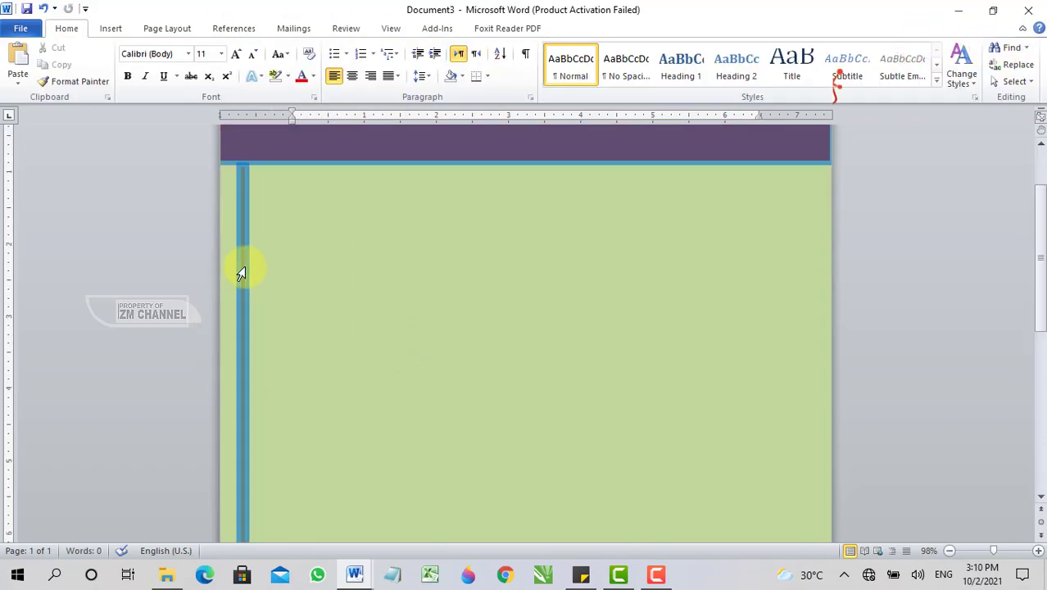
pyautogui.click(243, 270)
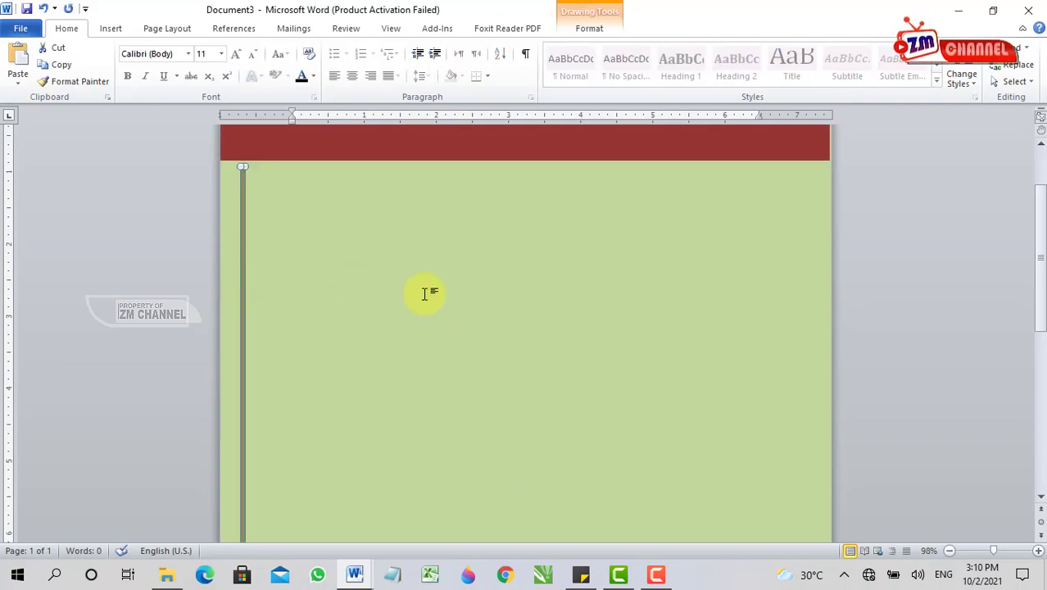
pyautogui.hotkey('ctrl', 'v')
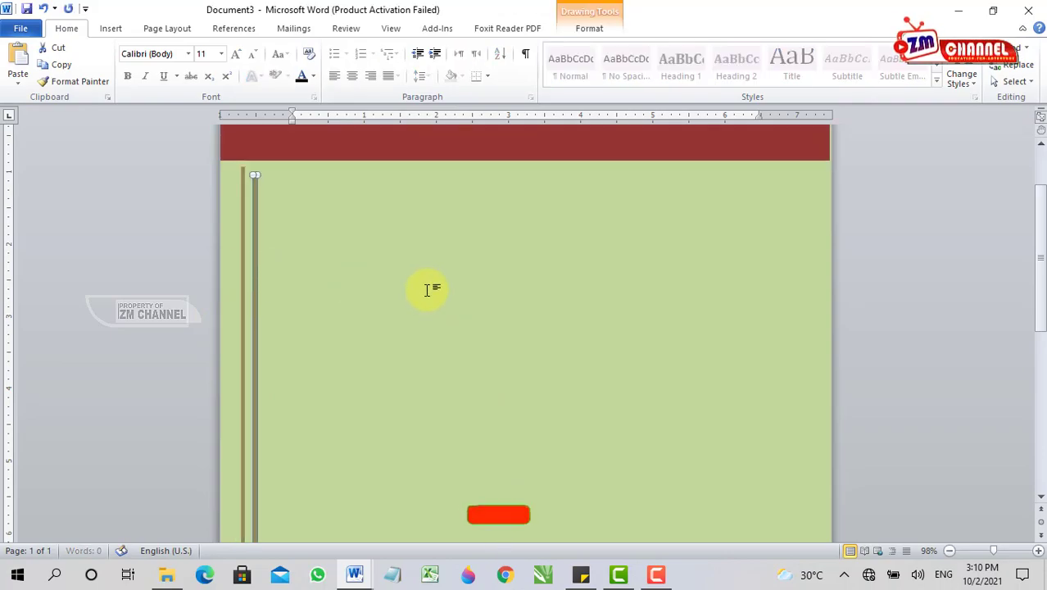
pyautogui.press('Up')
pyautogui.press('Up')
pyautogui.press('Left')
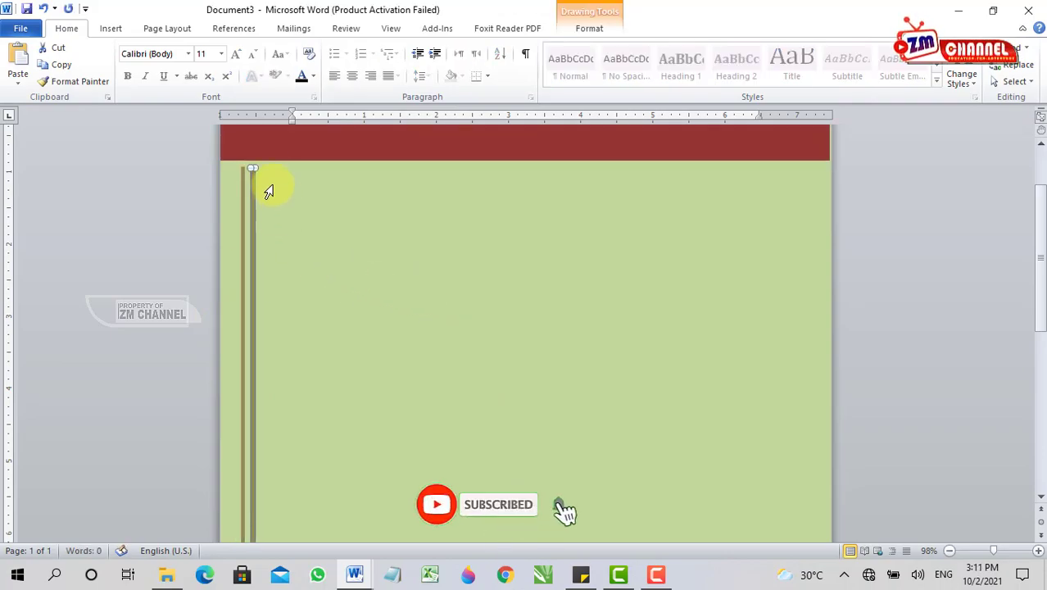
# Shorten the copied bar from its top end to form a double stripe.
pyautogui.moveTo(255, 167); pyautogui.dragTo(260, 206)
pyautogui.click(323, 270)
pyautogui.scroll(-5, 350, 346)
pyautogui.scroll(-4, 348, 383)
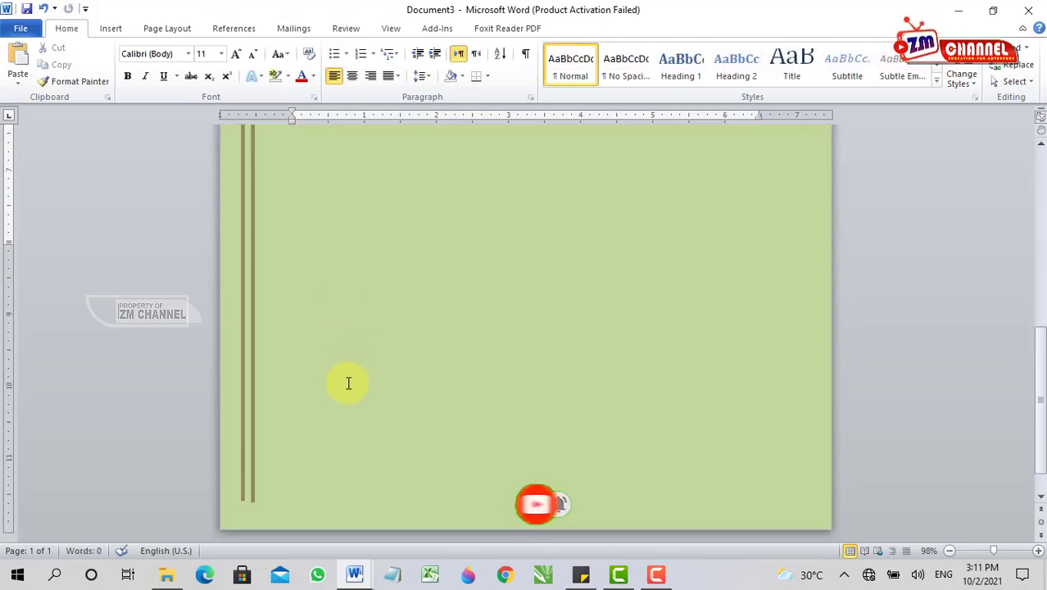
pyautogui.scroll(8, 299, 470)
pyautogui.scroll(2, 246, 379)
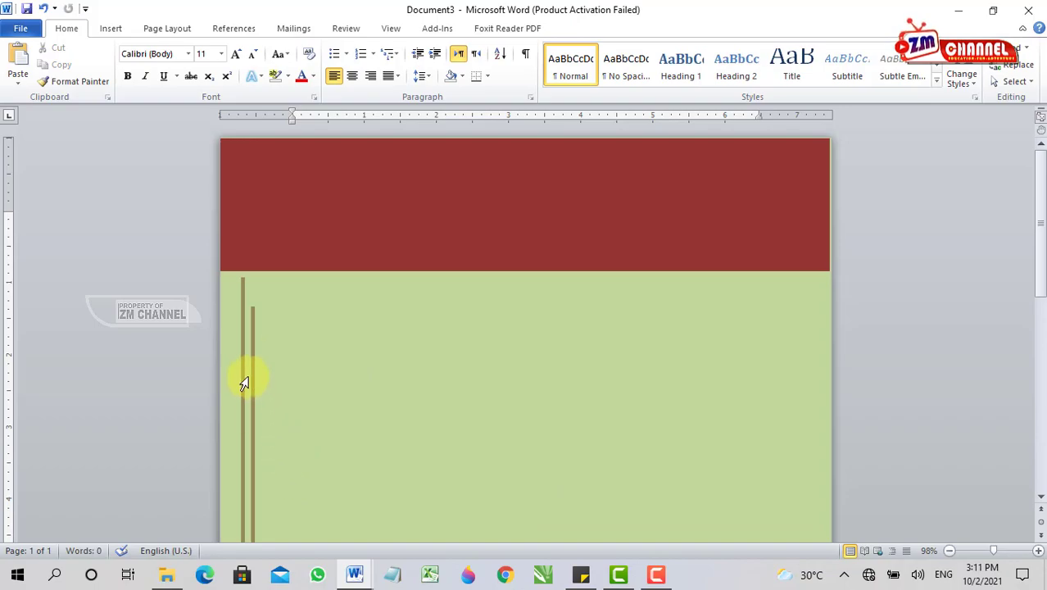
pyautogui.click(252, 328)
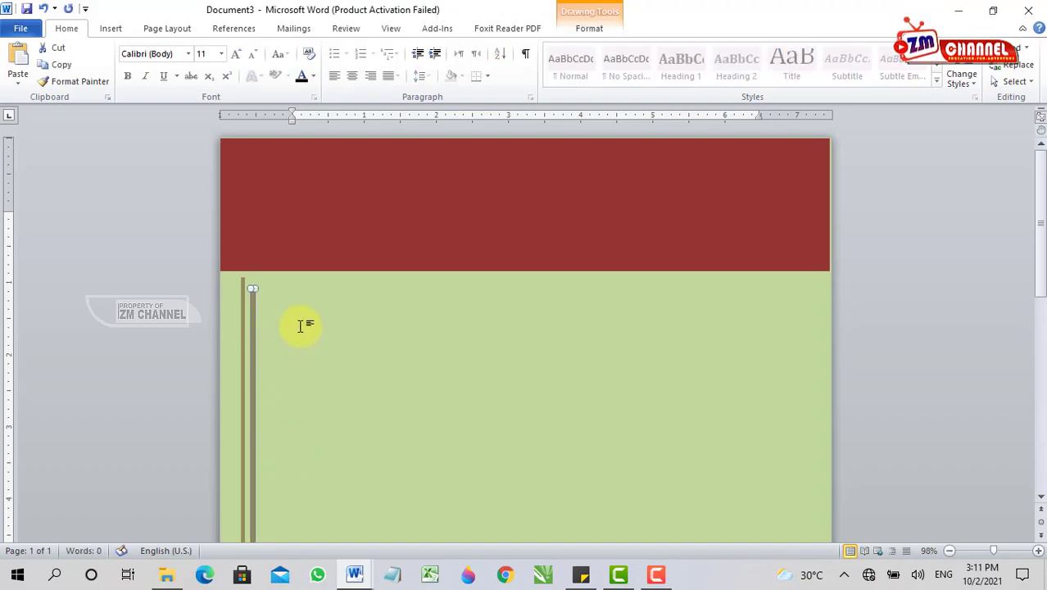
pyautogui.click(442, 350)
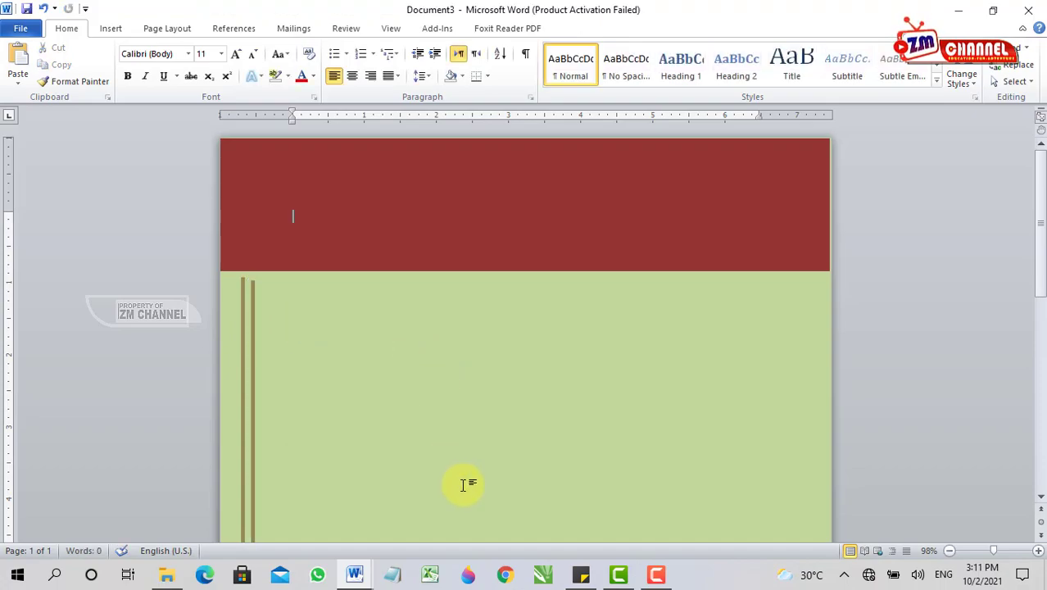
pyautogui.click(446, 203)
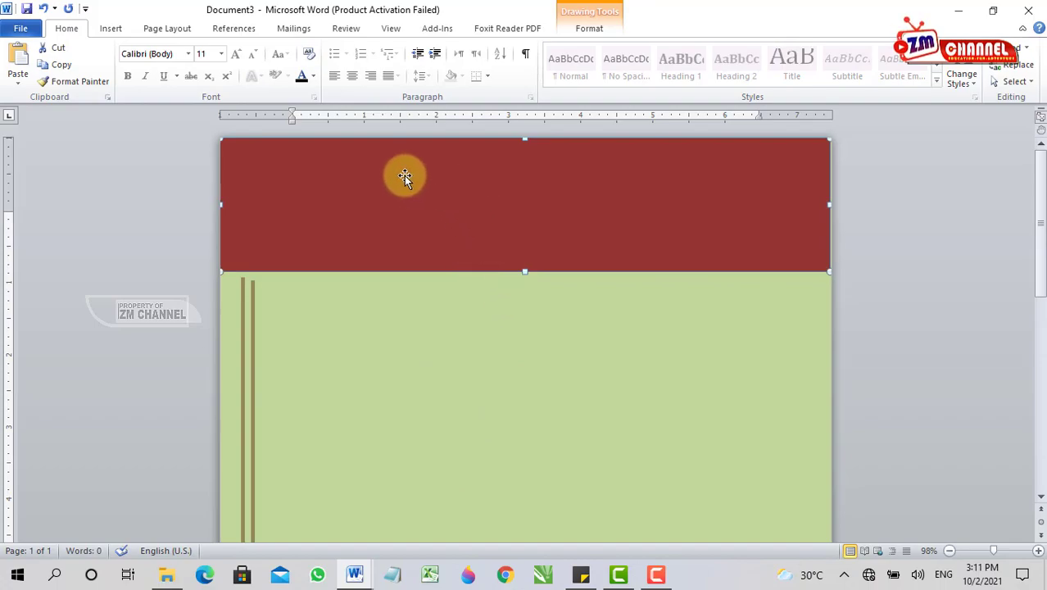
# Add text inside the dark red header rectangle for the LAPORAN title.
pyautogui.rightClick(434, 195)
pyautogui.click(449, 335)
pyautogui.rightClick(494, 183)
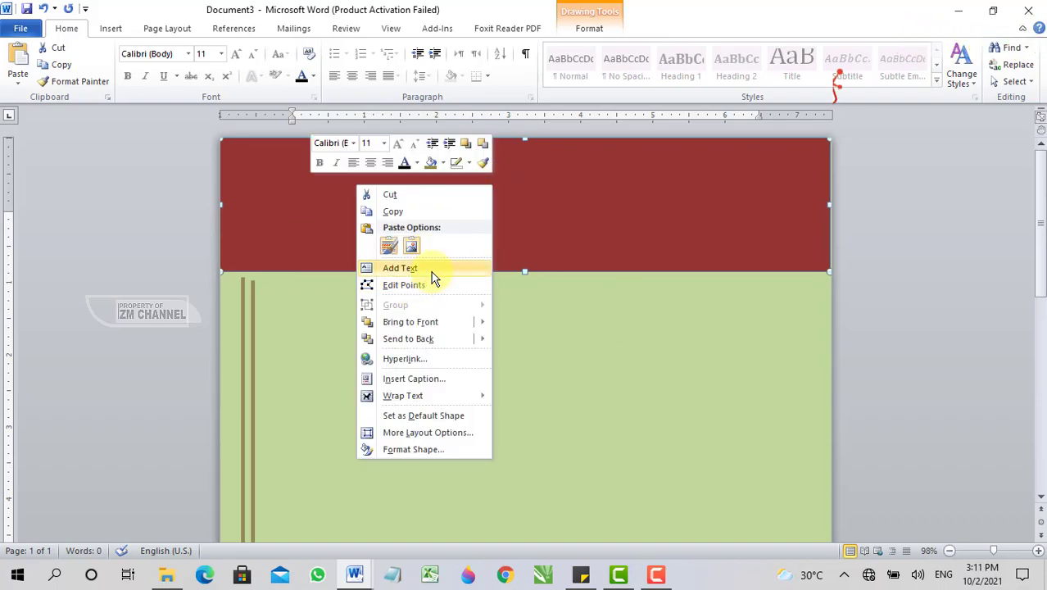
pyautogui.click(455, 268)
pyautogui.write('COVE')
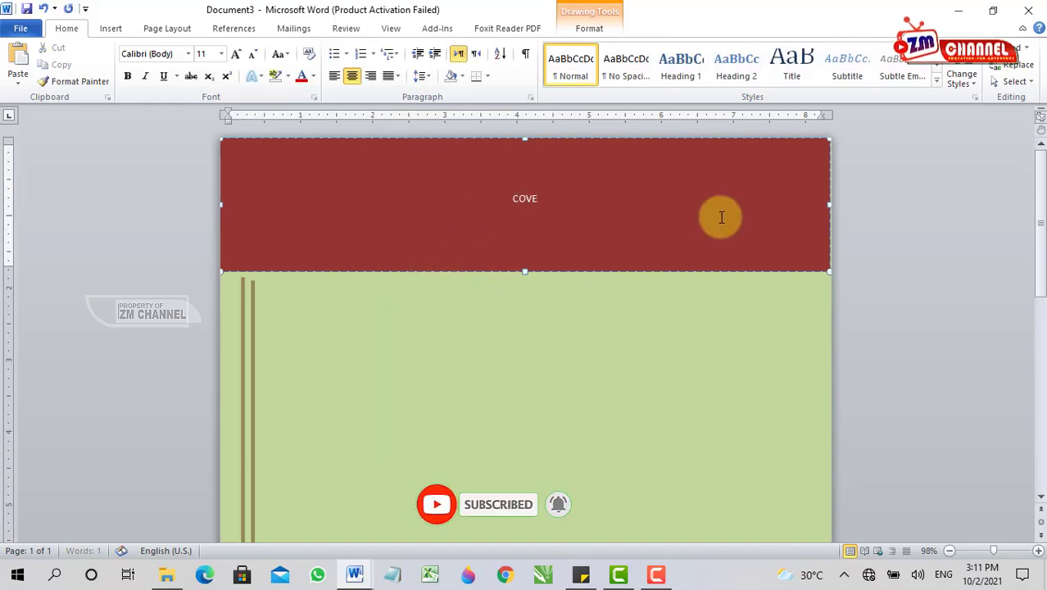
pyautogui.write('R')
pyautogui.press('BackSpace')
pyautogui.press('BackSpace')
pyautogui.press('BackSpace')
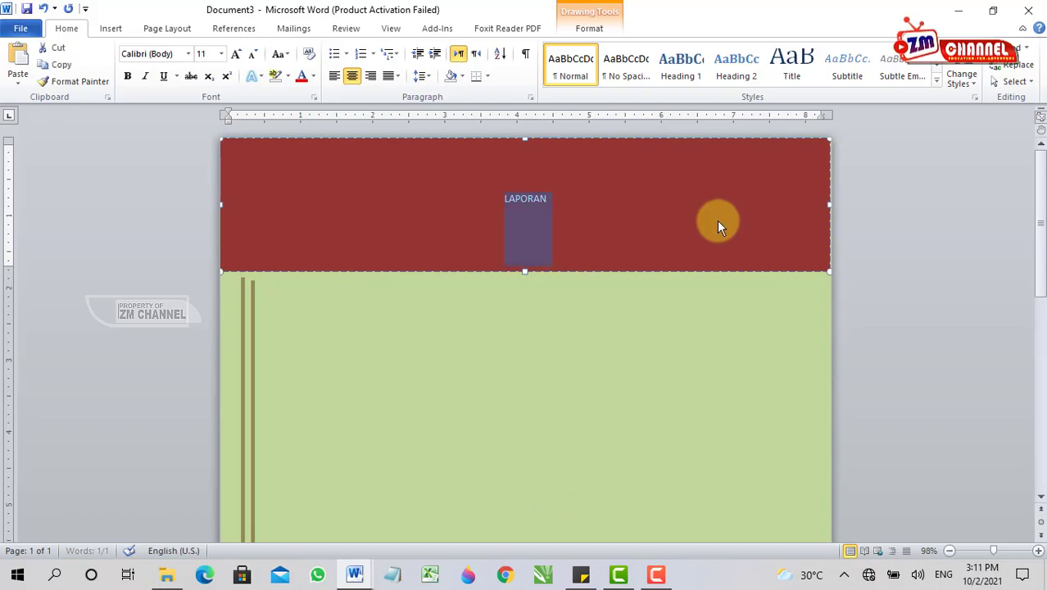
# Format LAPORAN as bold, 48 pt Times New Roman.
pyautogui.hotkey('ctrl', 'b')
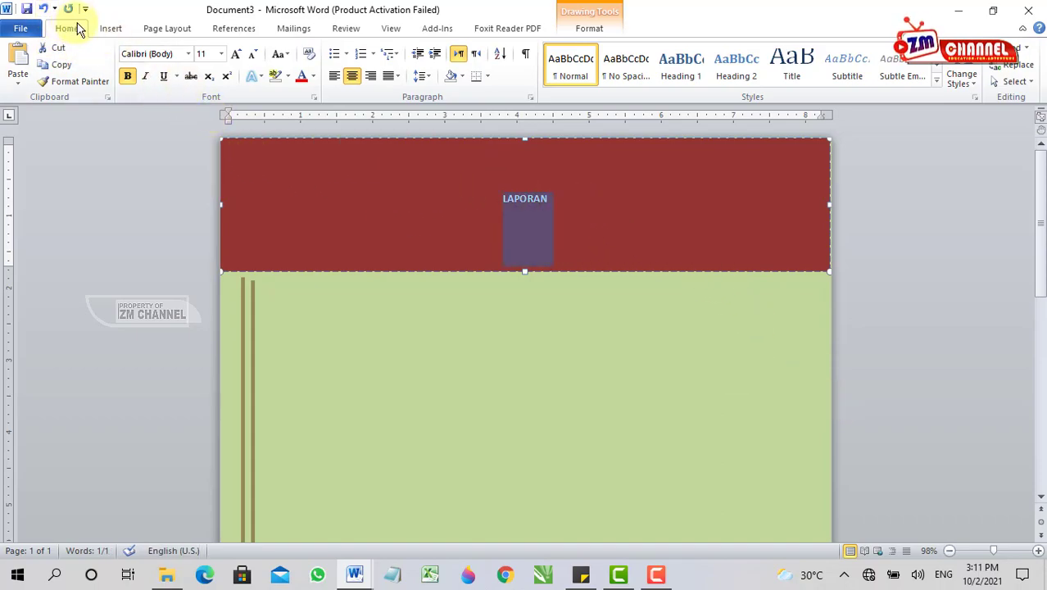
pyautogui.click(219, 54)
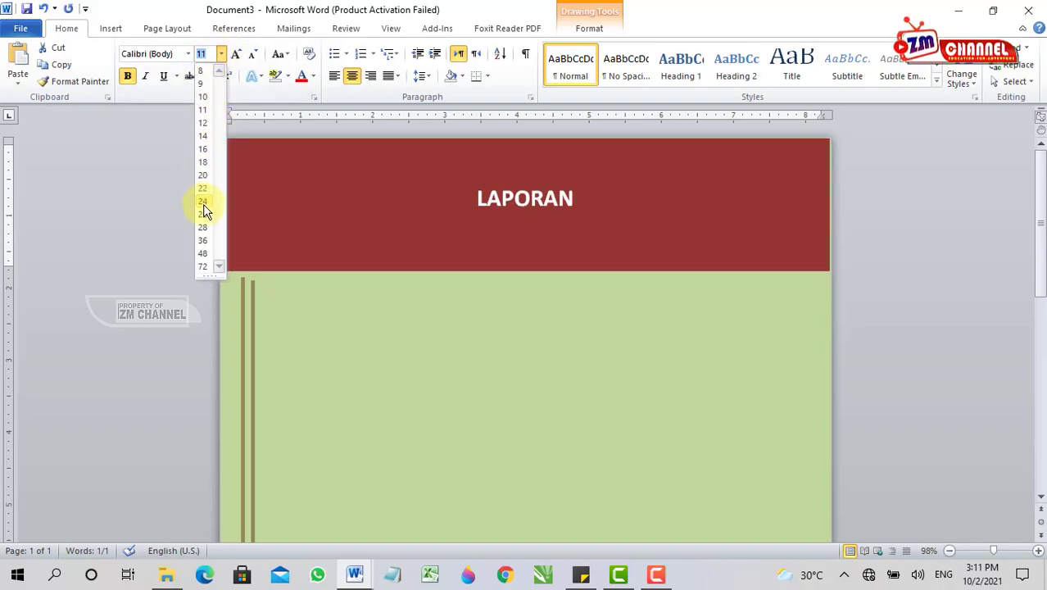
pyautogui.click(205, 254)
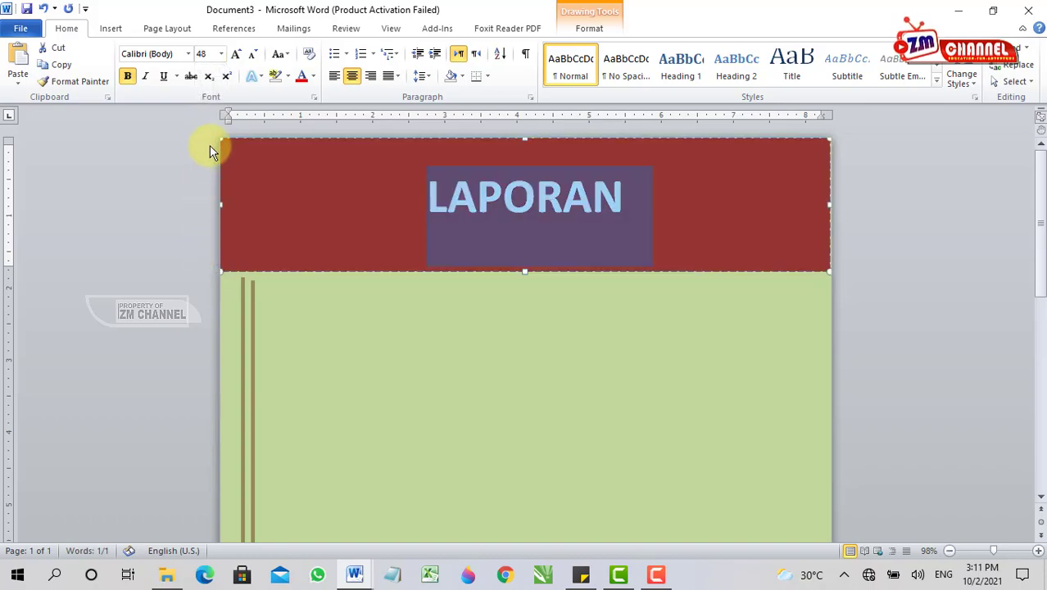
pyautogui.click(187, 56)
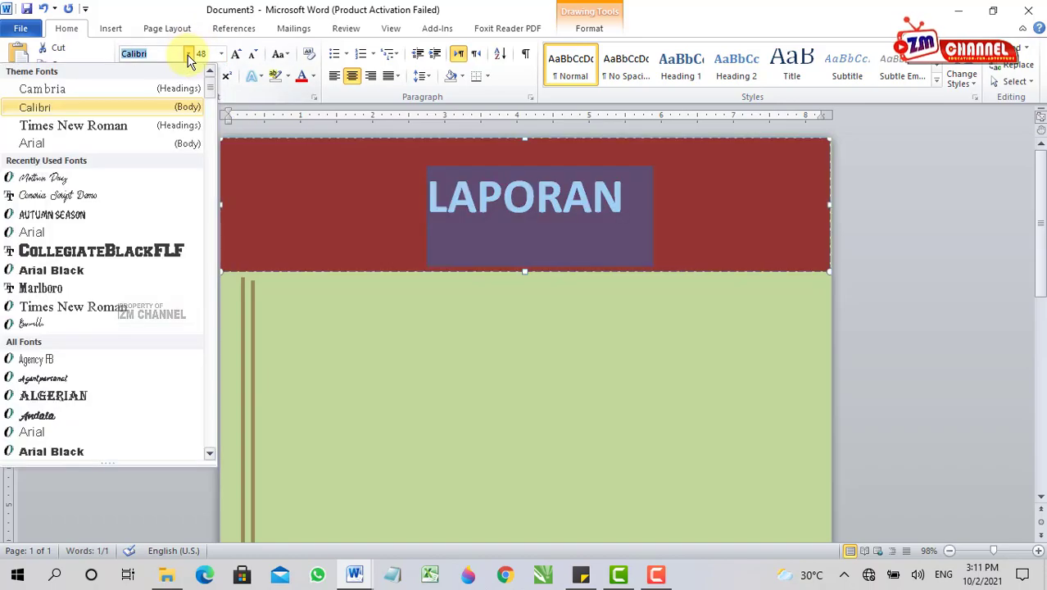
pyautogui.click(133, 128)
pyautogui.click(601, 359)
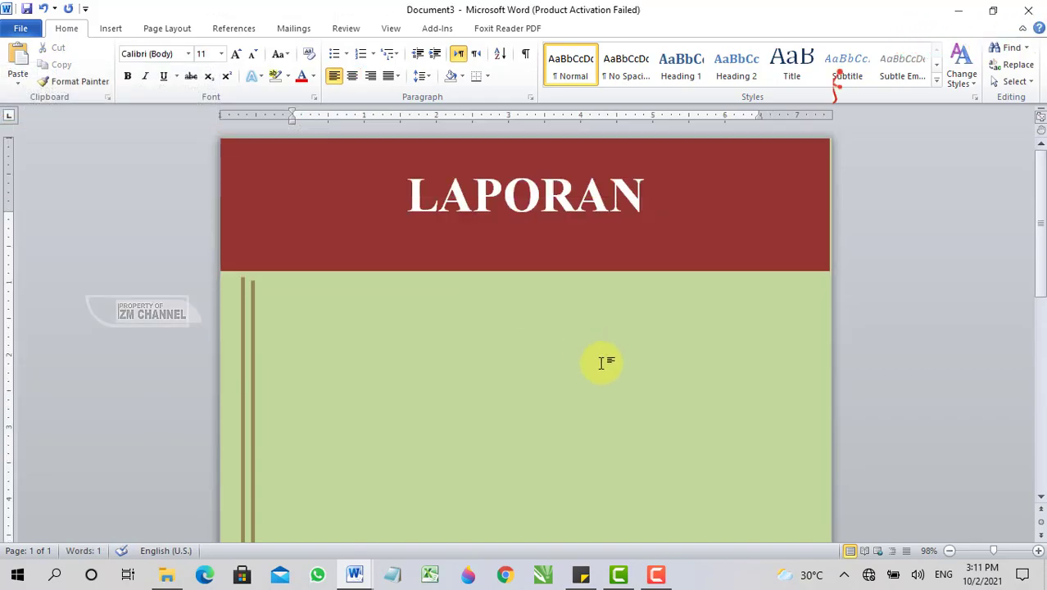
pyautogui.scroll(-4, 600, 362)
pyautogui.scroll(-2, 601, 362)
pyautogui.scroll(5, 600, 362)
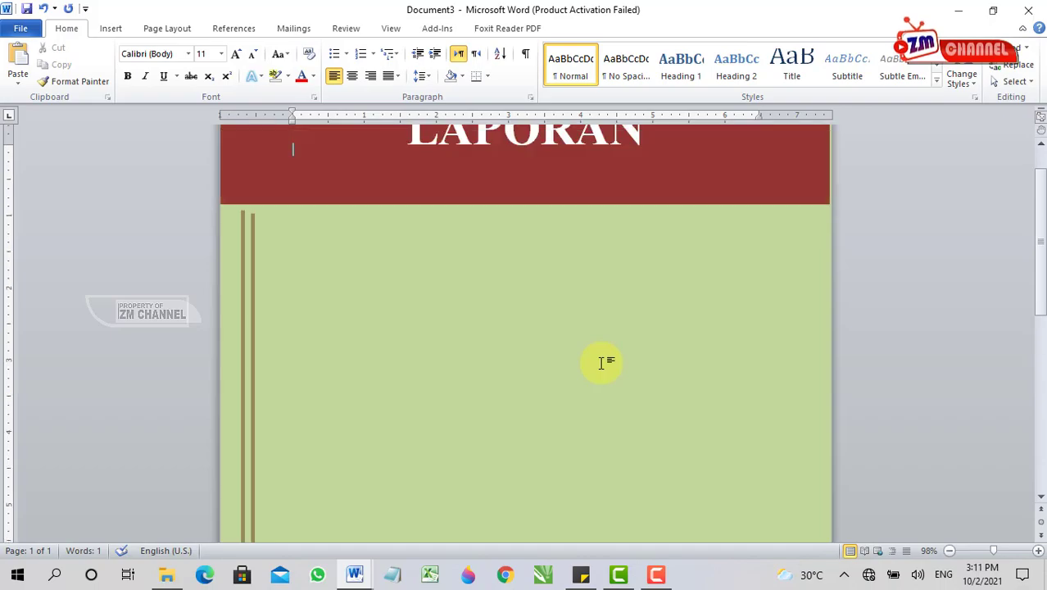
pyautogui.click(252, 236)
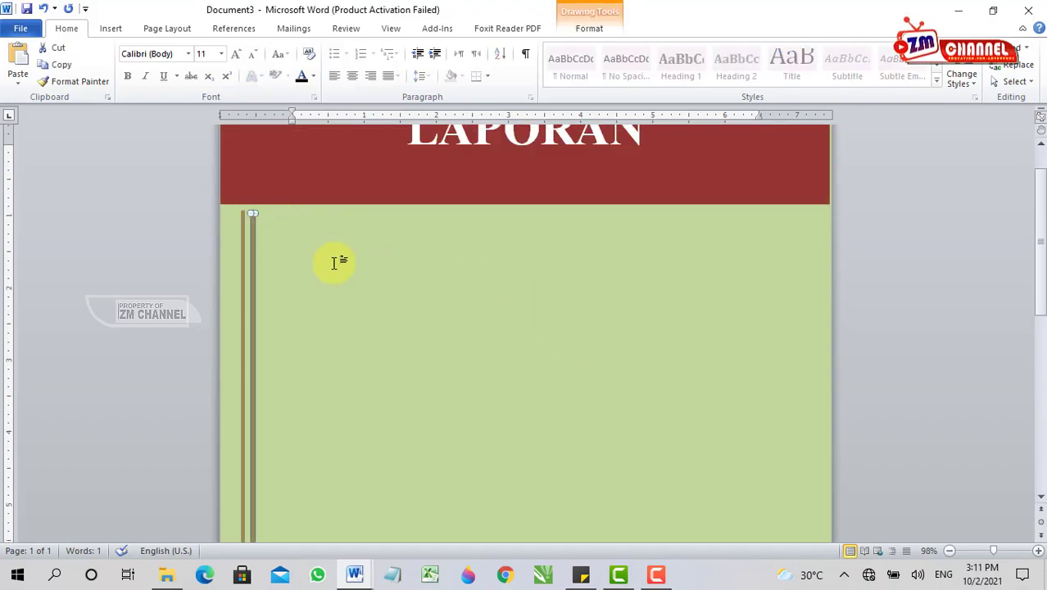
pyautogui.scroll(-2, 365, 281)
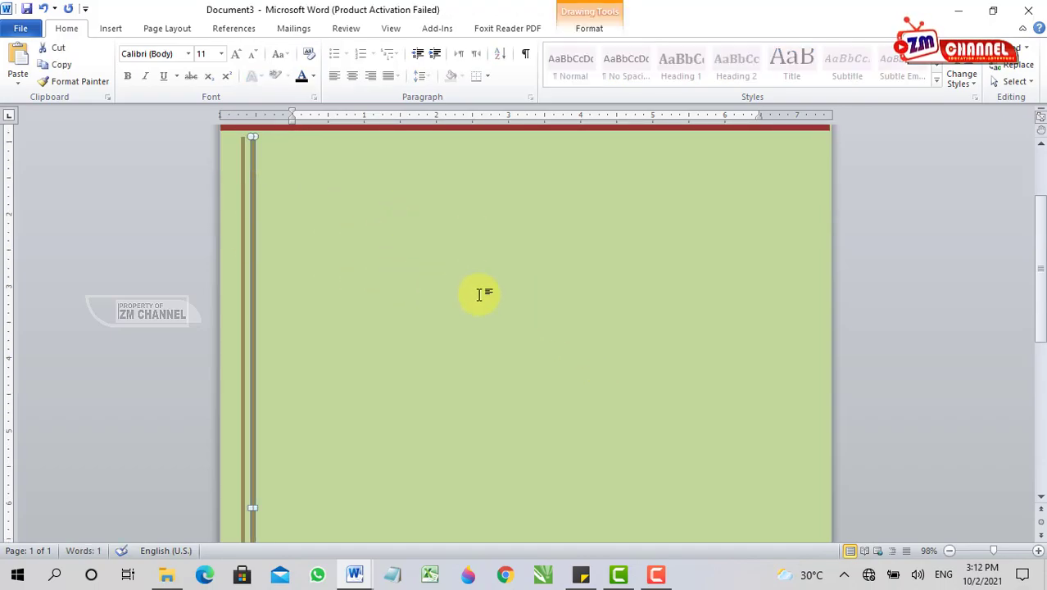
pyautogui.click(610, 359)
pyautogui.scroll(4, 609, 358)
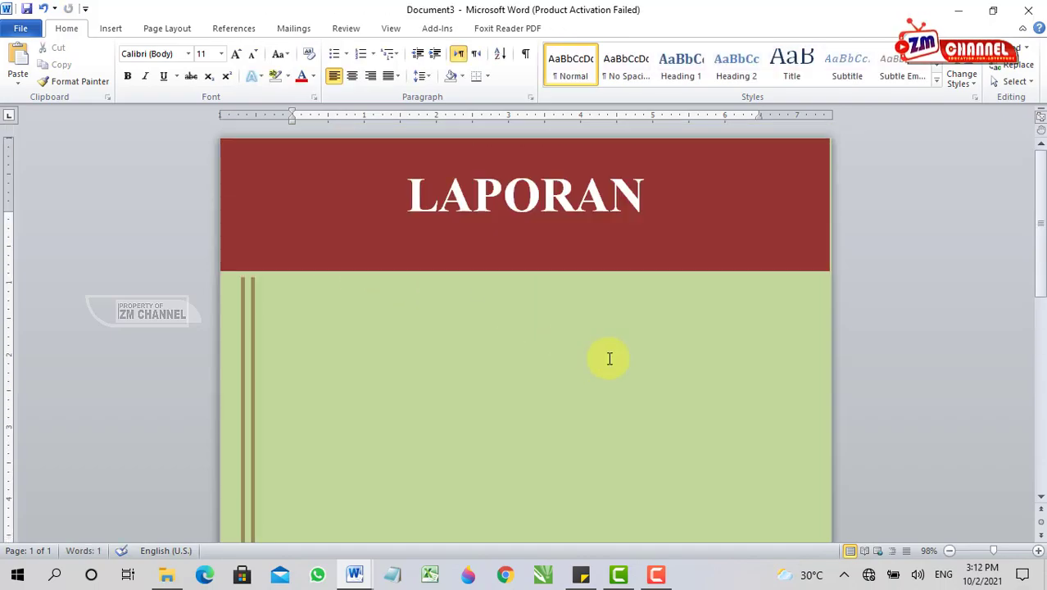
pyautogui.doubleClick(539, 362)
pyautogui.write('LAPORAN HARIAN')
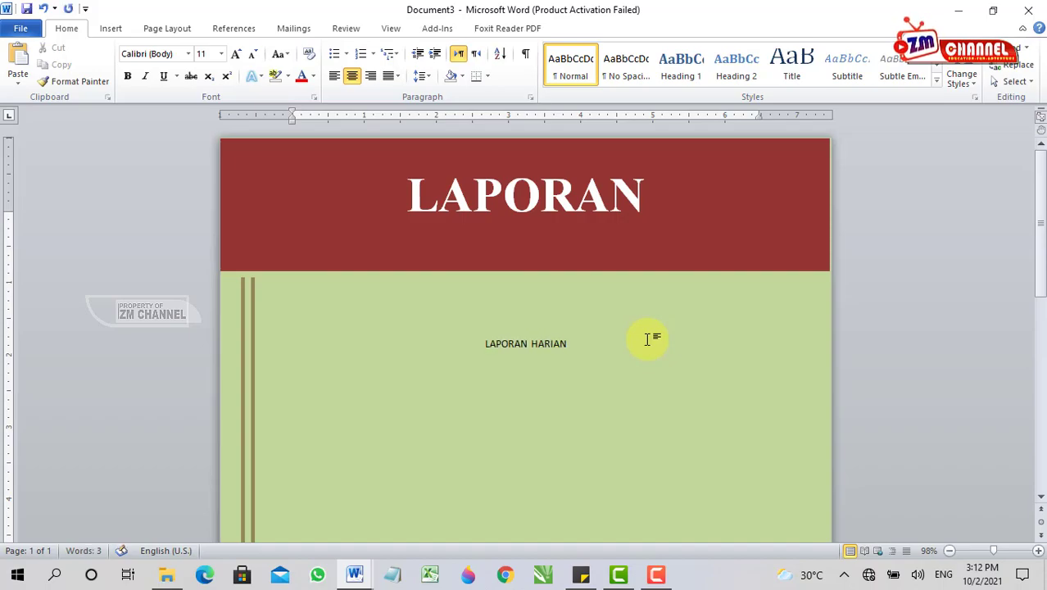
# Finish the subtitle with 'PEKERJAAN BULAN DESEMBER TAHUN 2021', breaking the line before BULAN.
pyautogui.write('PEKERJ')
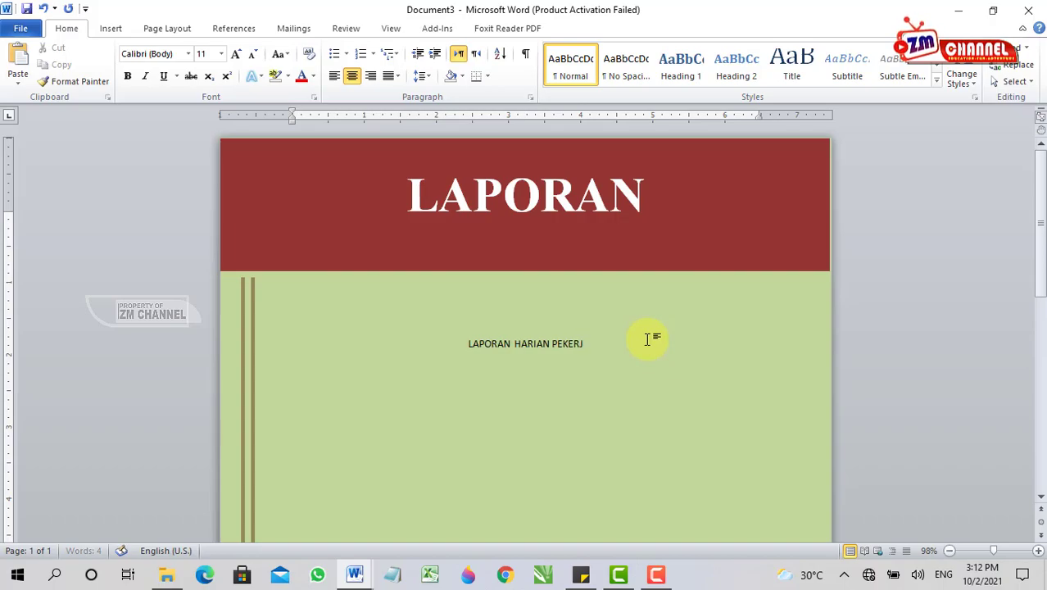
pyautogui.write('AAN')
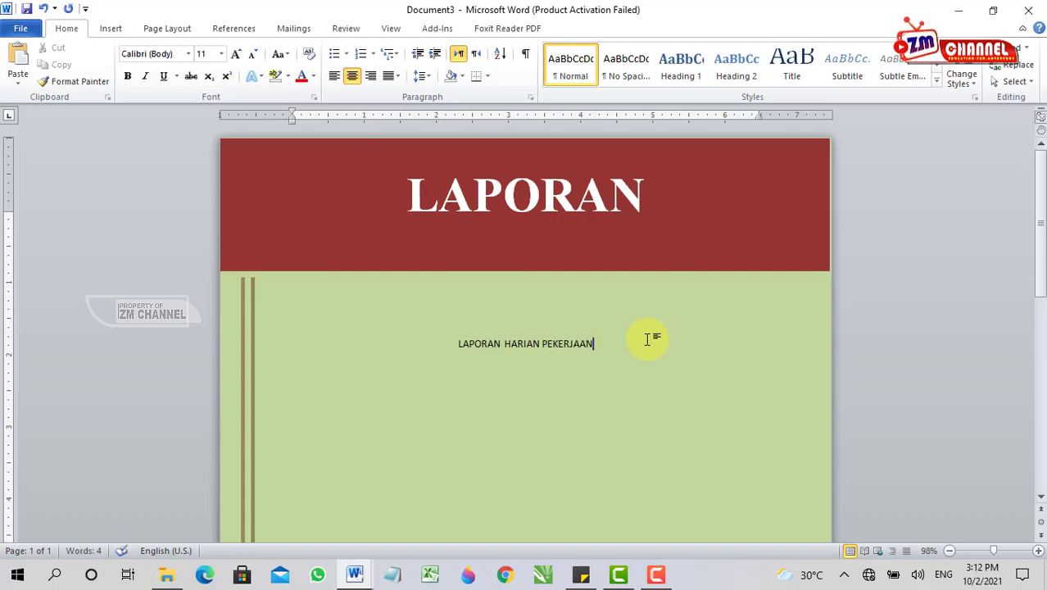
pyautogui.write(' BUL')
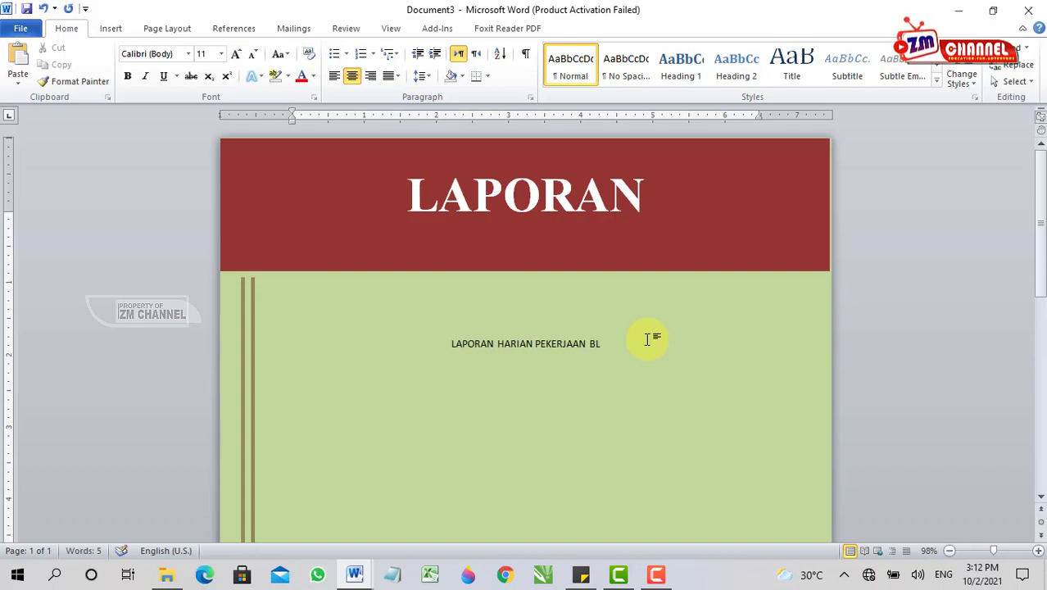
pyautogui.press('BackSpace')
pyautogui.write('ULAN DESE')
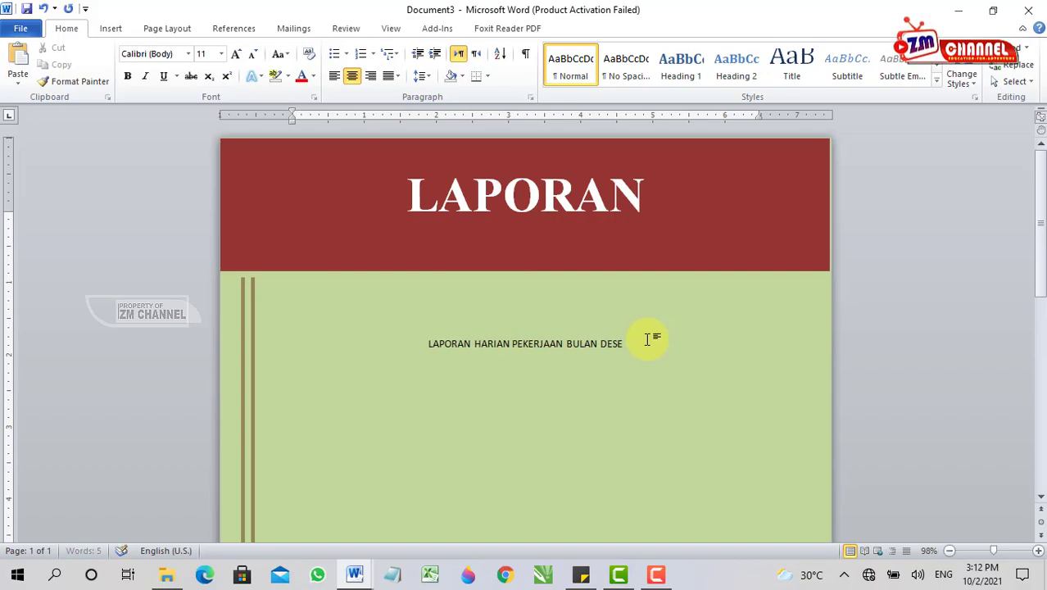
pyautogui.write('MBER TAHUN')
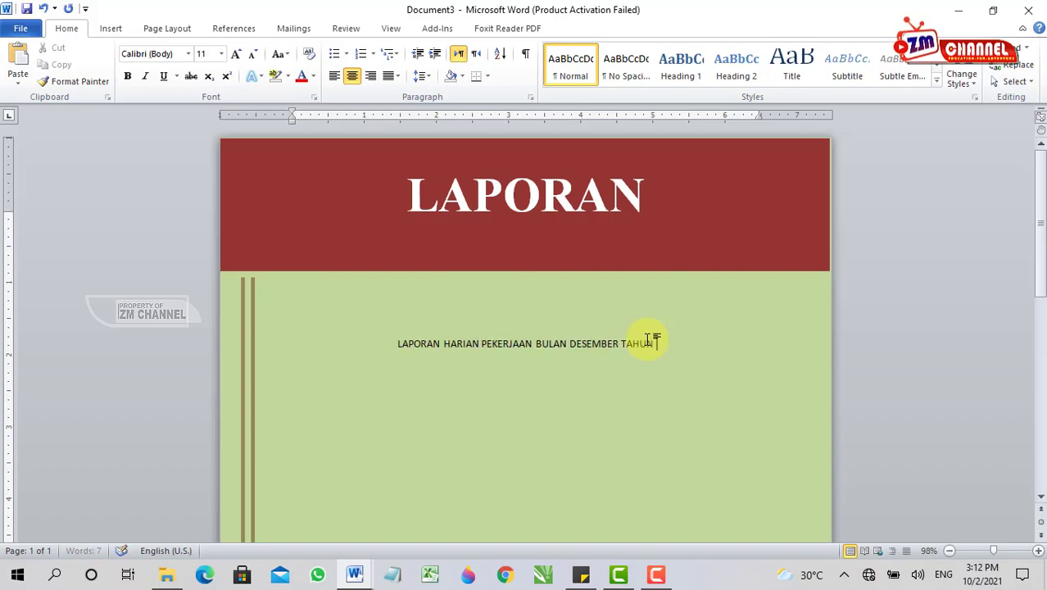
pyautogui.write(' 2021')
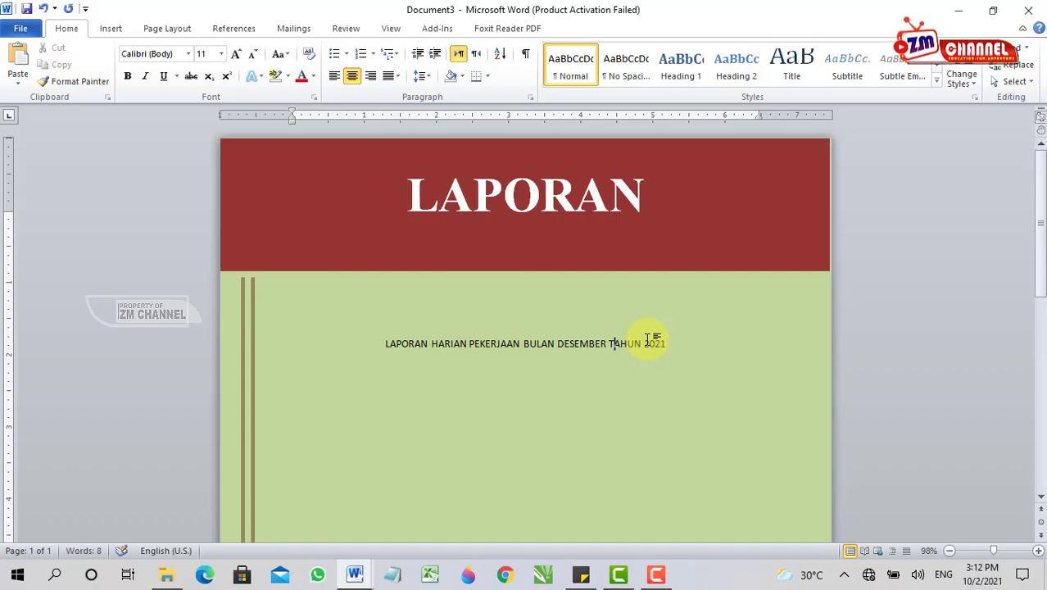
pyautogui.press('Left')
pyautogui.press('Left')
pyautogui.press('Left')
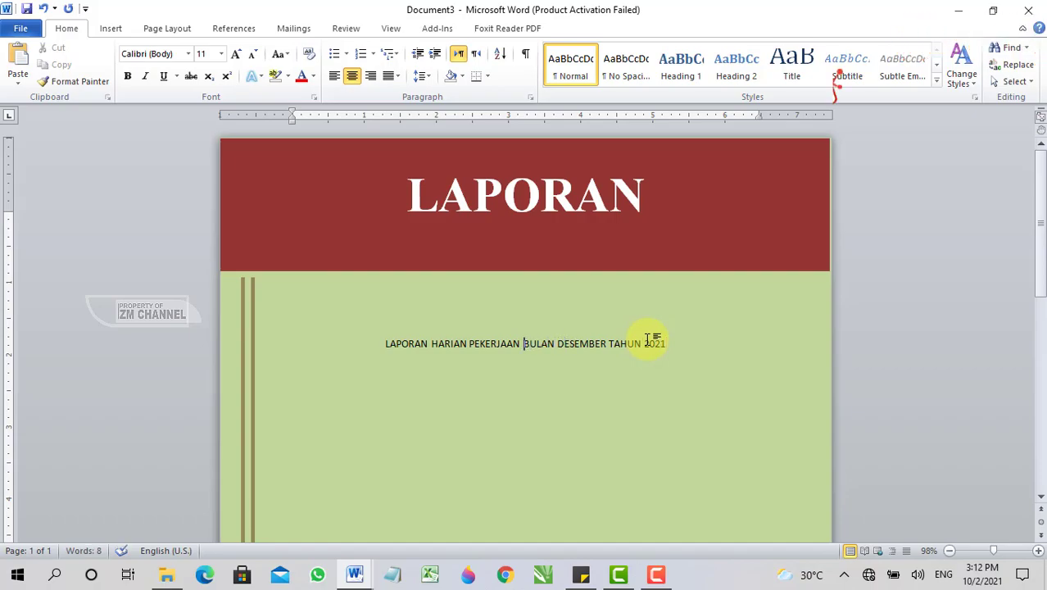
pyautogui.press('Return')
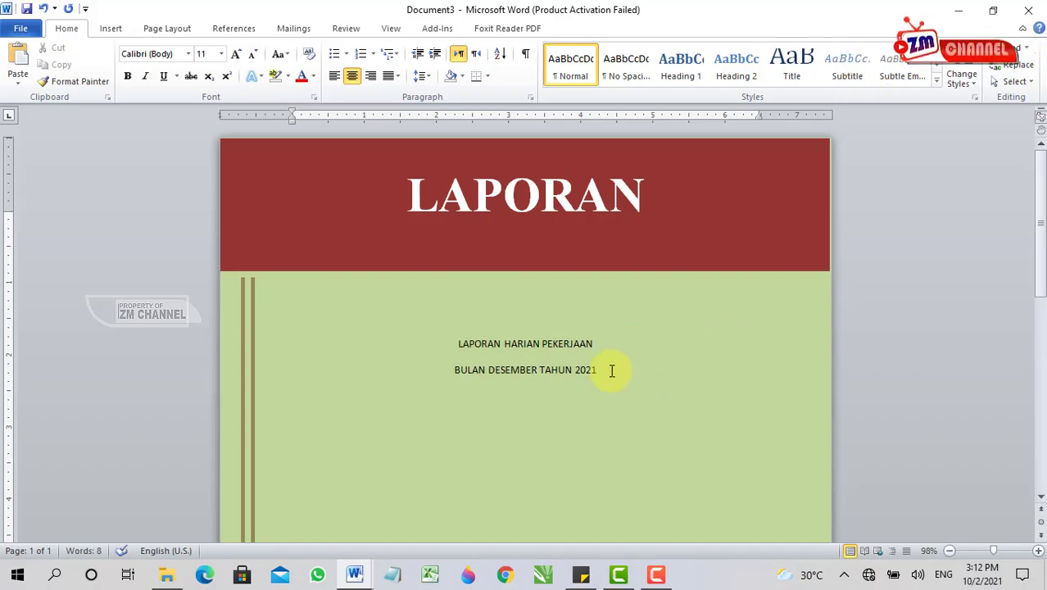
# Make both subtitle lines bold 15 pt Times New Roman and remove the space after paragraph.
pyautogui.moveTo(605, 369); pyautogui.dragTo(461, 339)
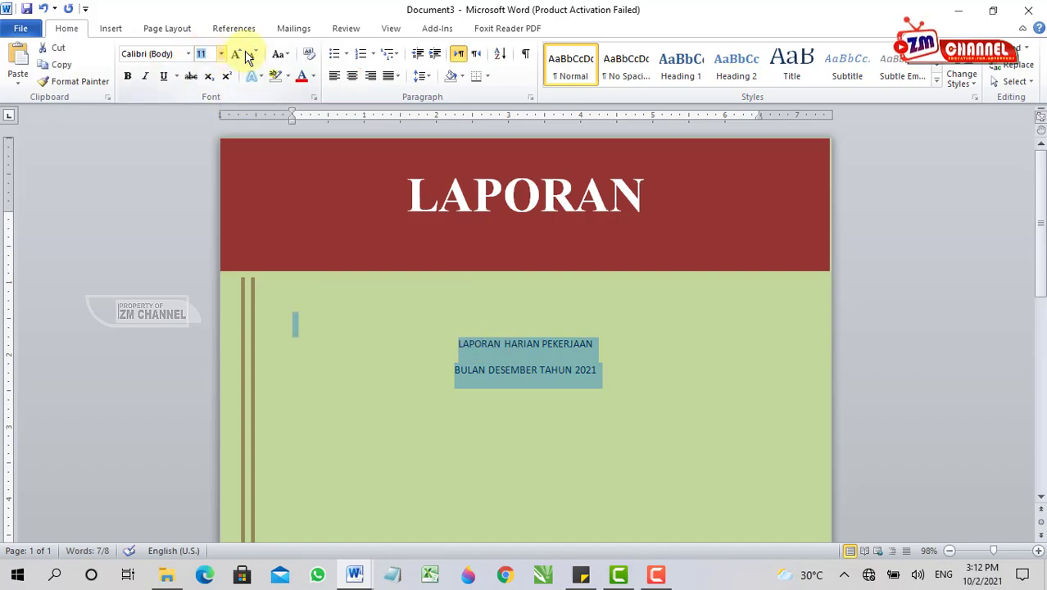
pyautogui.write('15')
pyautogui.press('Return')
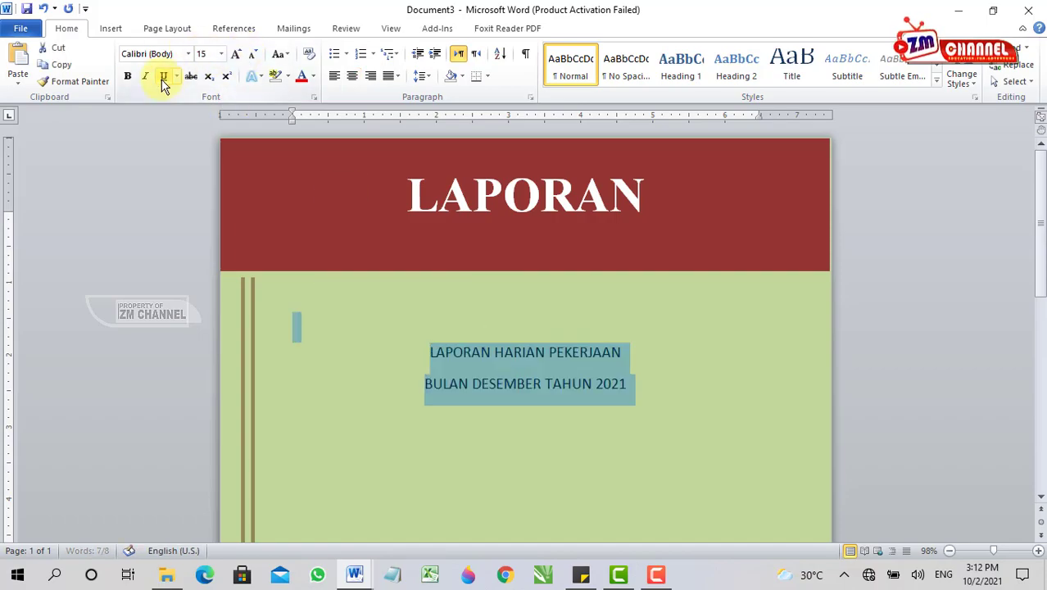
pyautogui.click(188, 53)
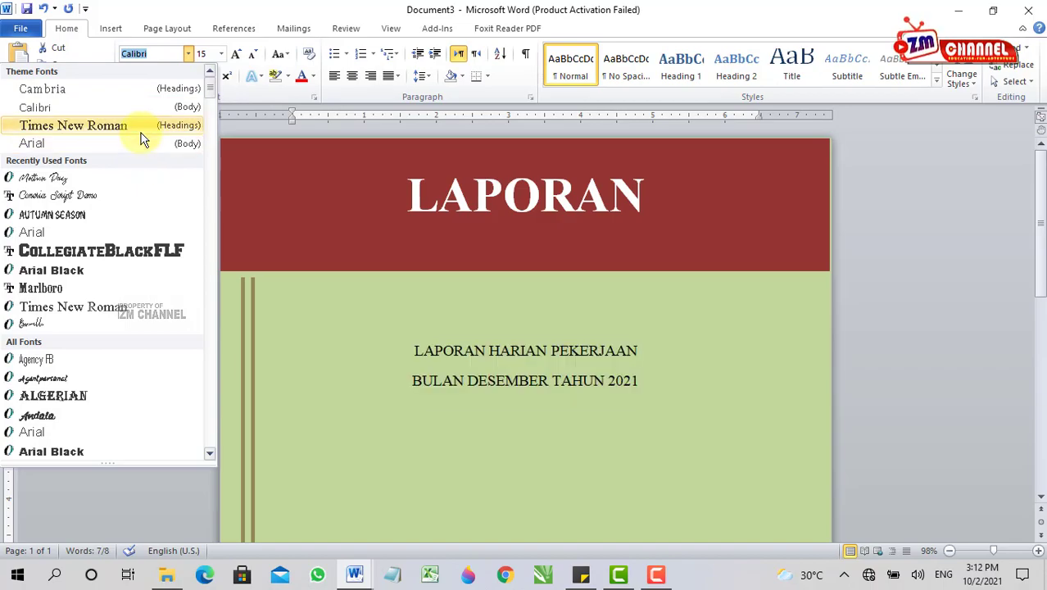
pyautogui.click(140, 129)
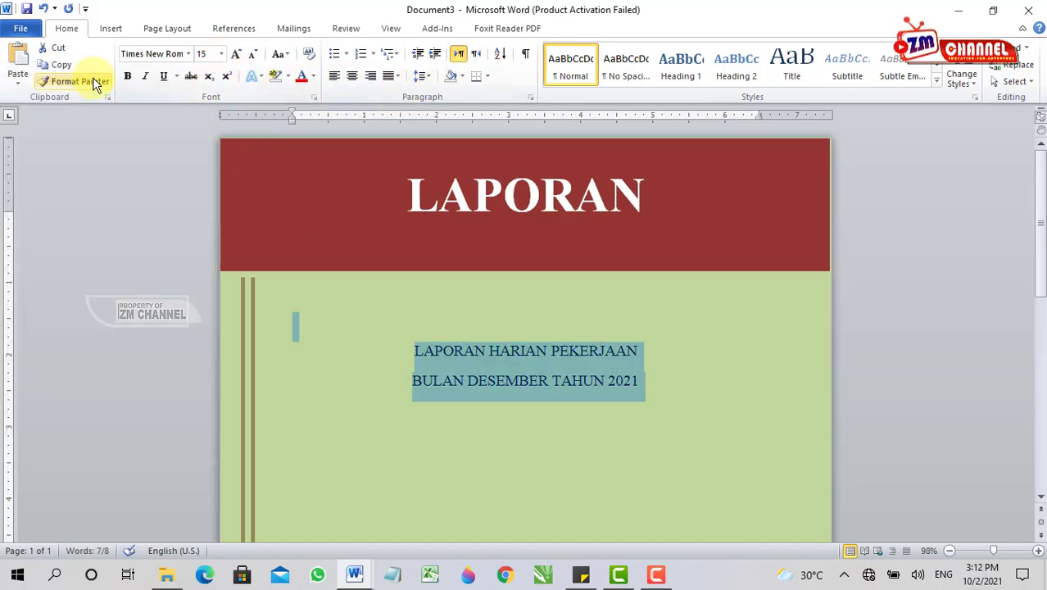
pyautogui.click(127, 75)
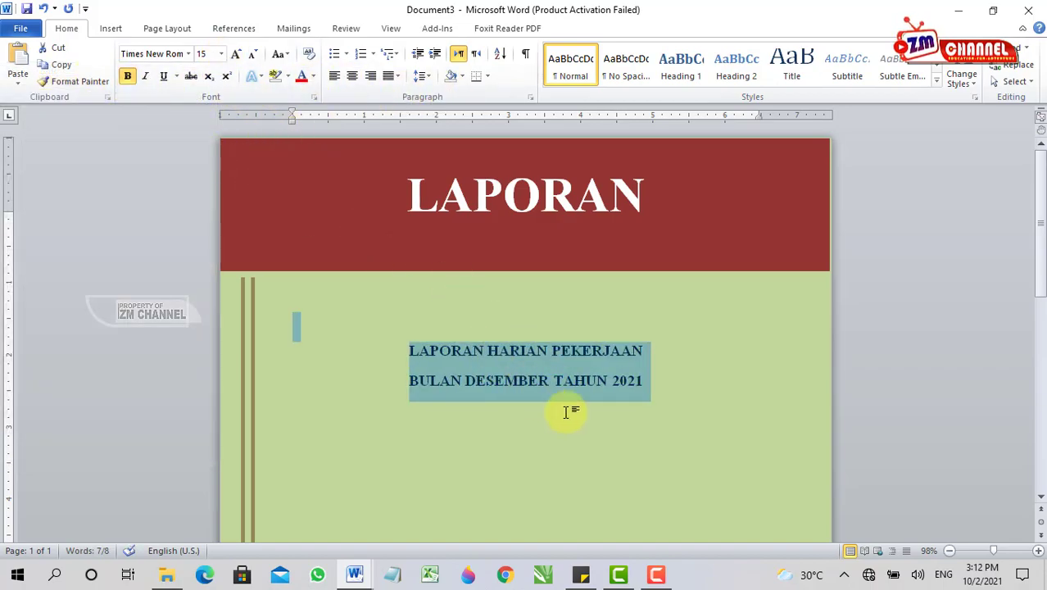
pyautogui.click(660, 385)
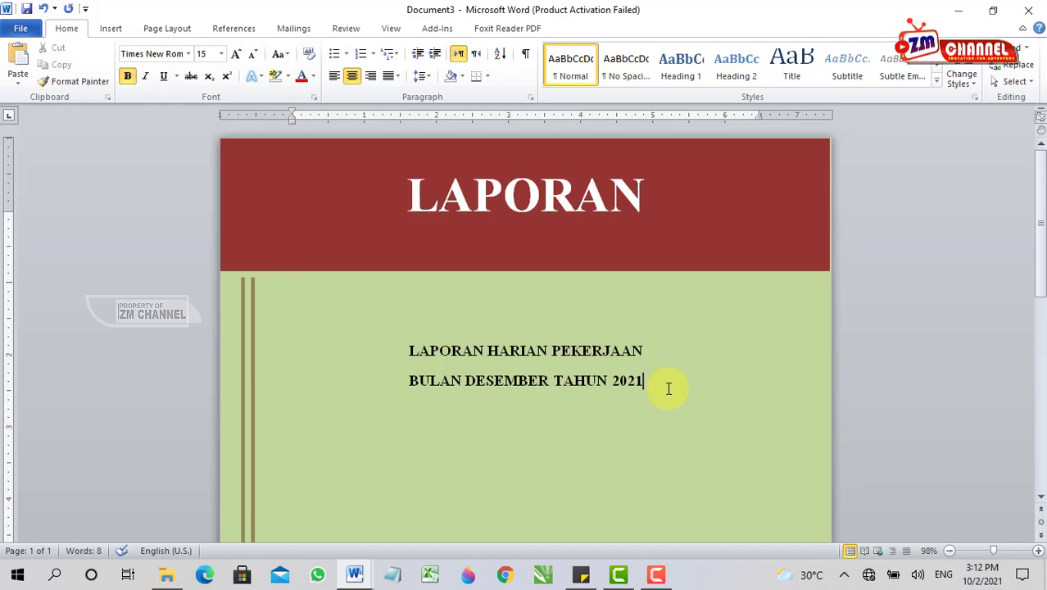
pyautogui.click(420, 76)
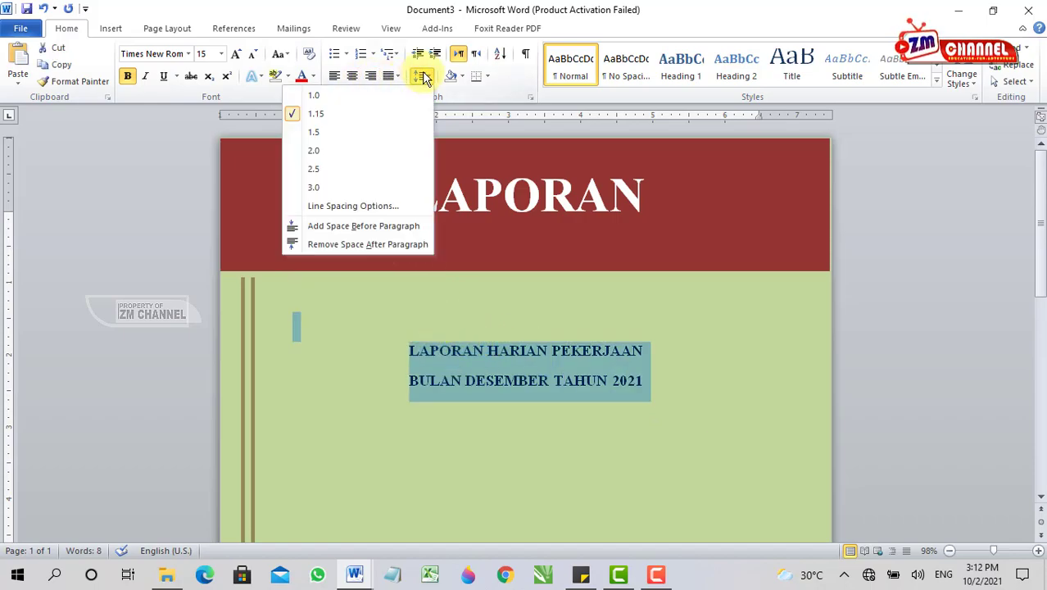
pyautogui.click(365, 244)
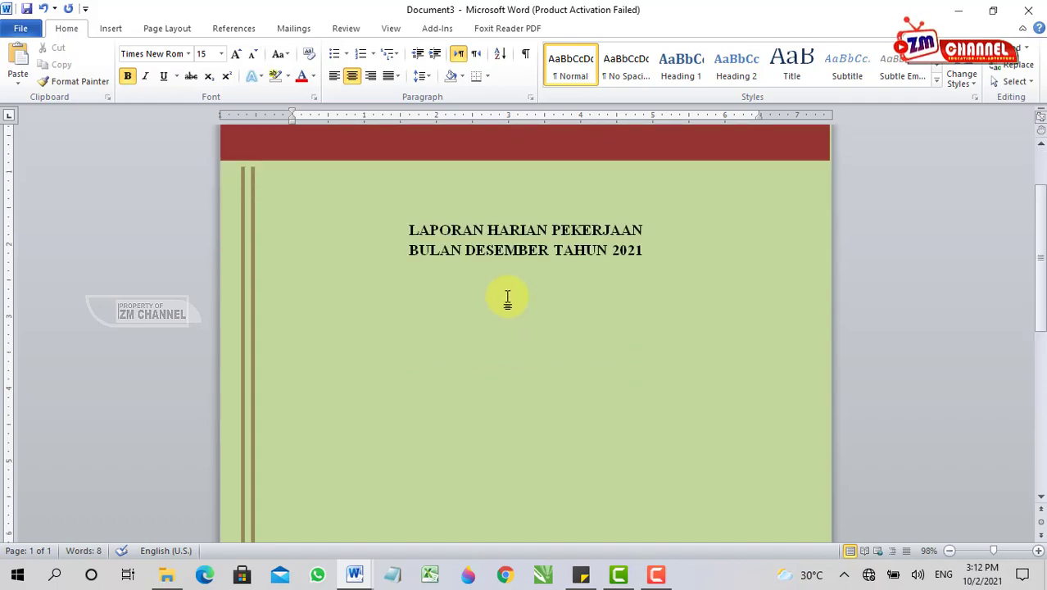
# Draw a large oval circle and move it toward the green page's lower-right corner.
pyautogui.click(153, 36)
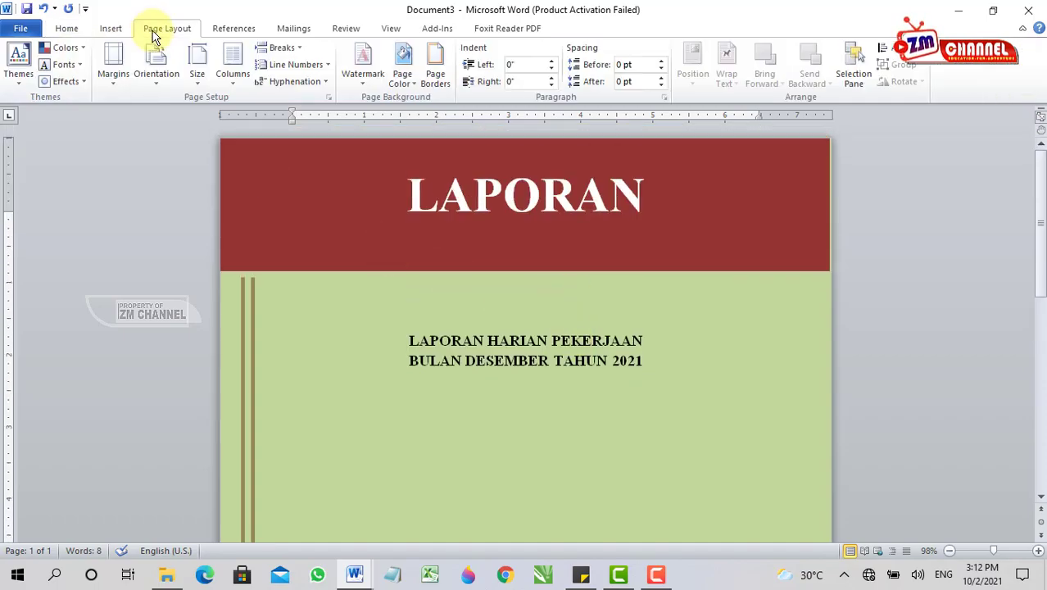
pyautogui.click(107, 30)
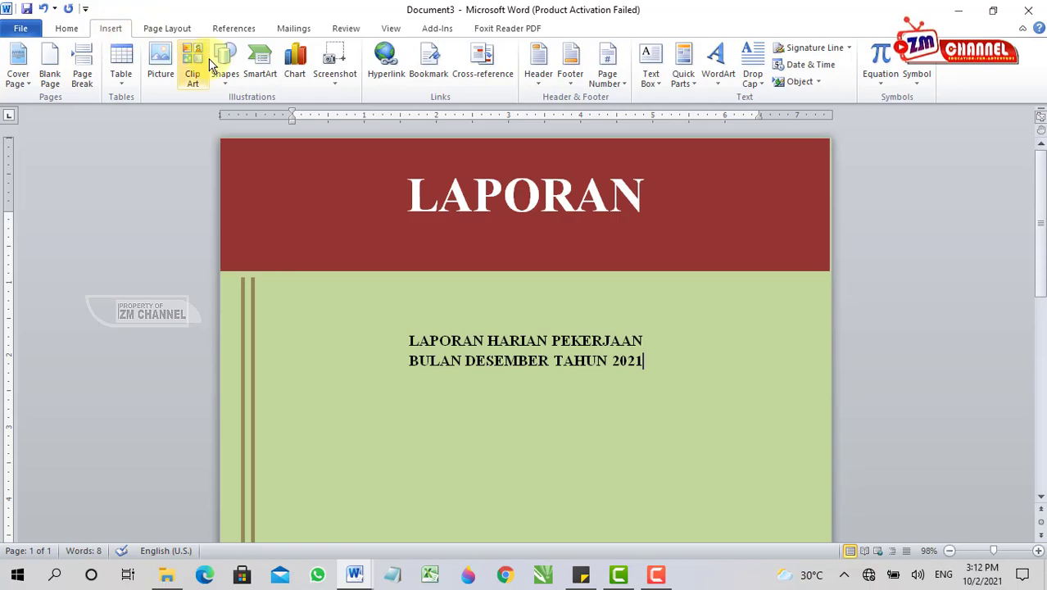
pyautogui.click(223, 78)
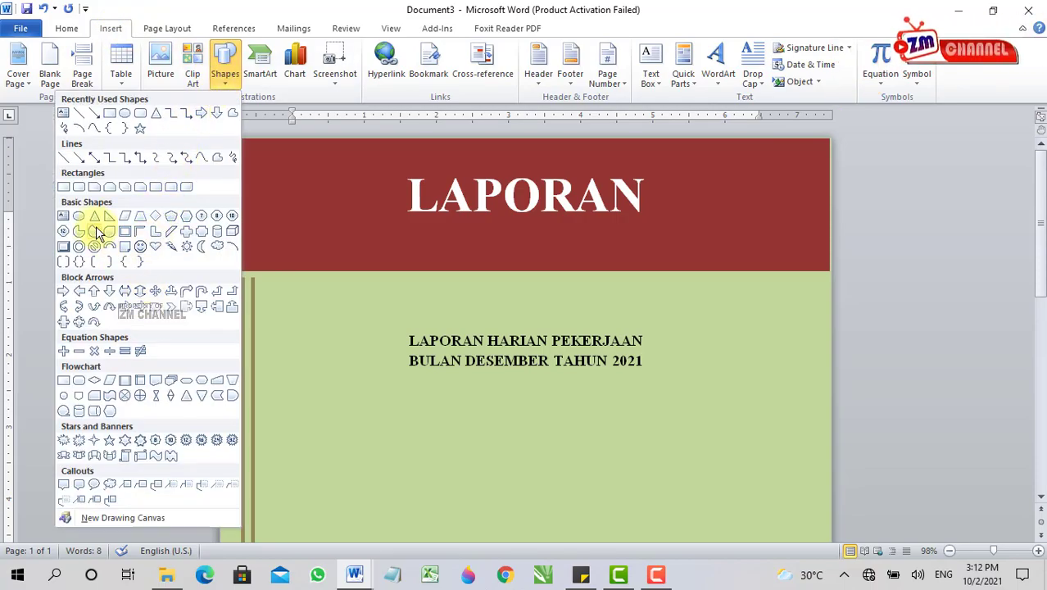
pyautogui.click(125, 113)
pyautogui.scroll(-3, 523, 329)
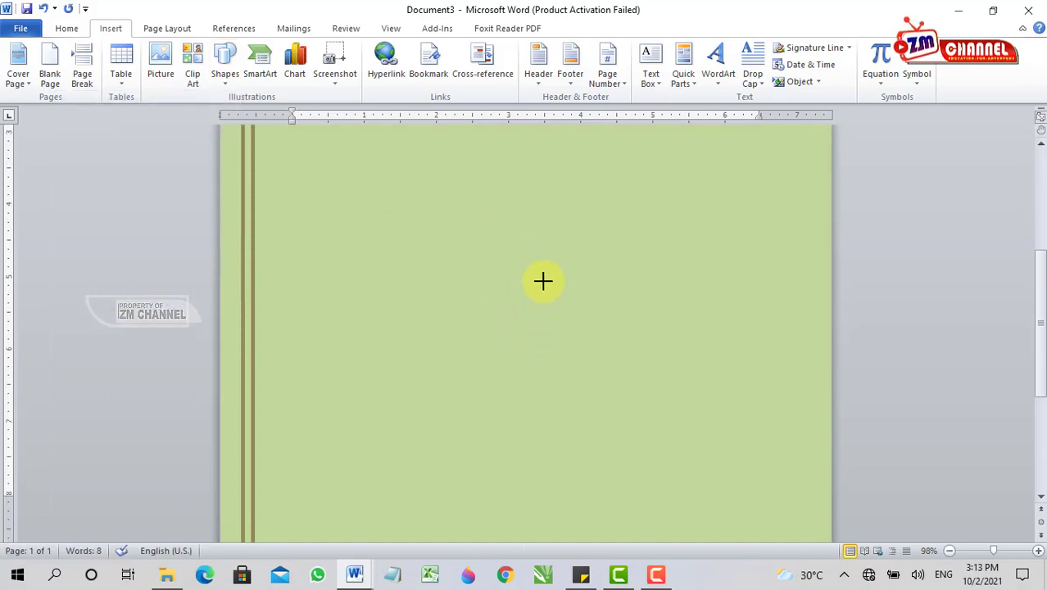
pyautogui.moveTo(509, 225); pyautogui.dragTo(829, 530)
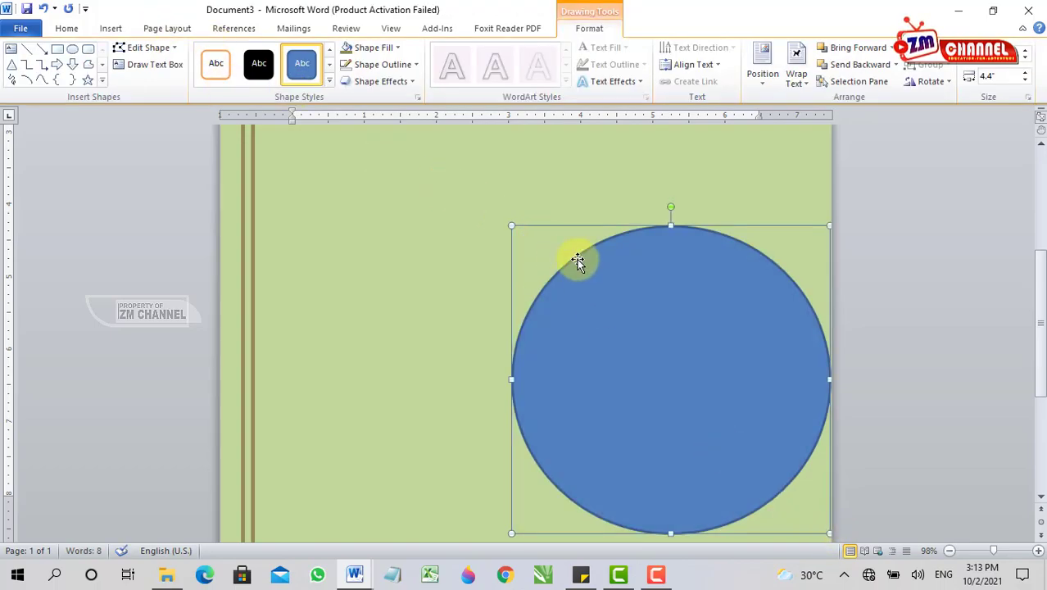
pyautogui.scroll(-5, 630, 280)
pyautogui.moveTo(635, 204)
pyautogui.mouseDown()
pyautogui.moveTo(727, 522)
pyautogui.moveTo(710, 521)
pyautogui.mouseUp()
pyautogui.moveTo(638, 386)
pyautogui.mouseDown()
pyautogui.moveTo(663, 375)
pyautogui.moveTo(685, 388)
pyautogui.mouseUp()
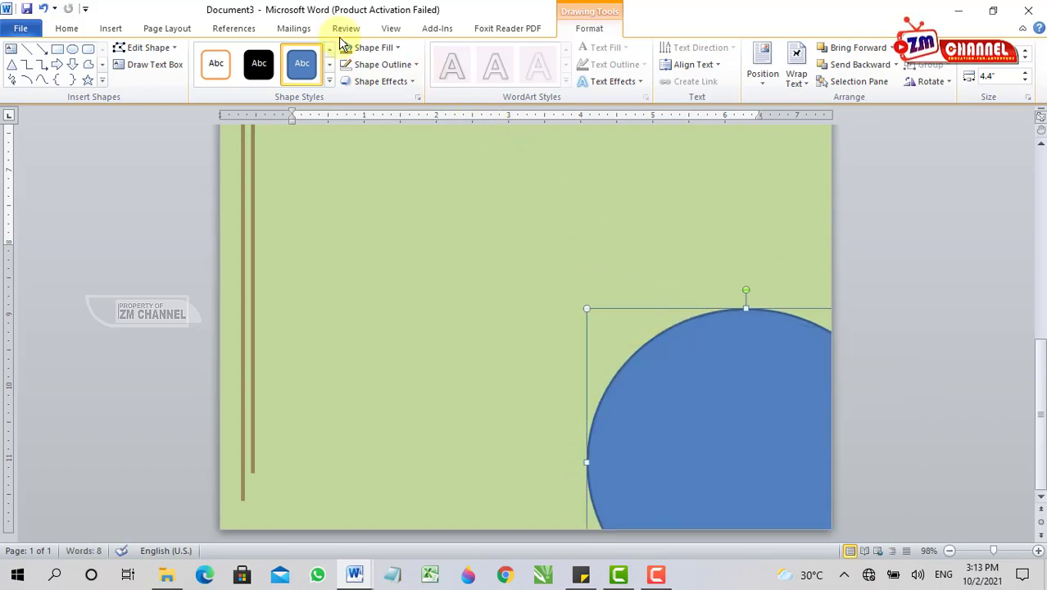
# Fill the circle with dark grey and remove its outline.
pyautogui.click(396, 47)
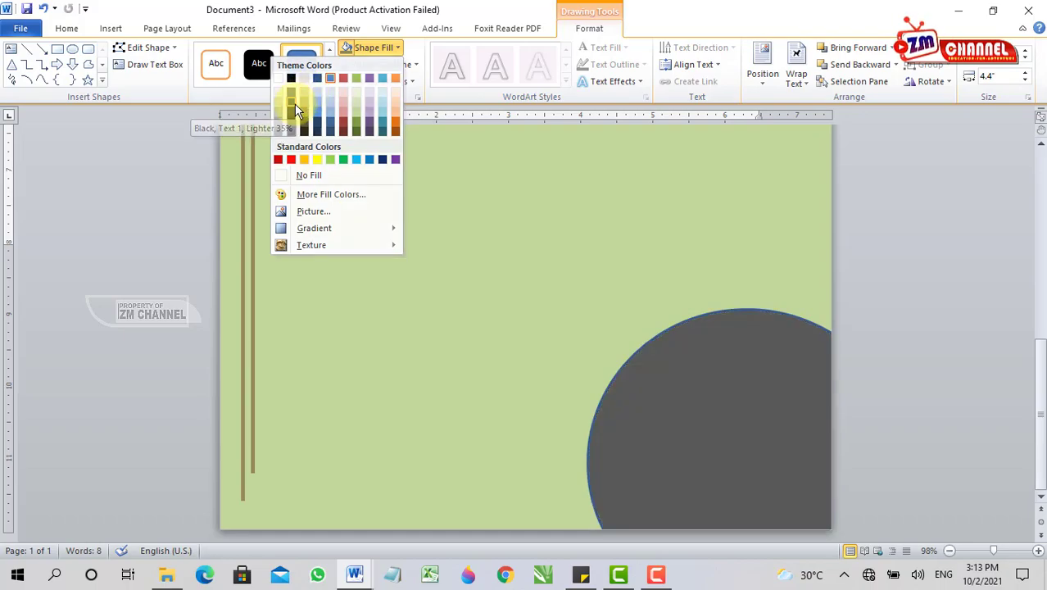
pyautogui.click(294, 103)
pyautogui.click(414, 64)
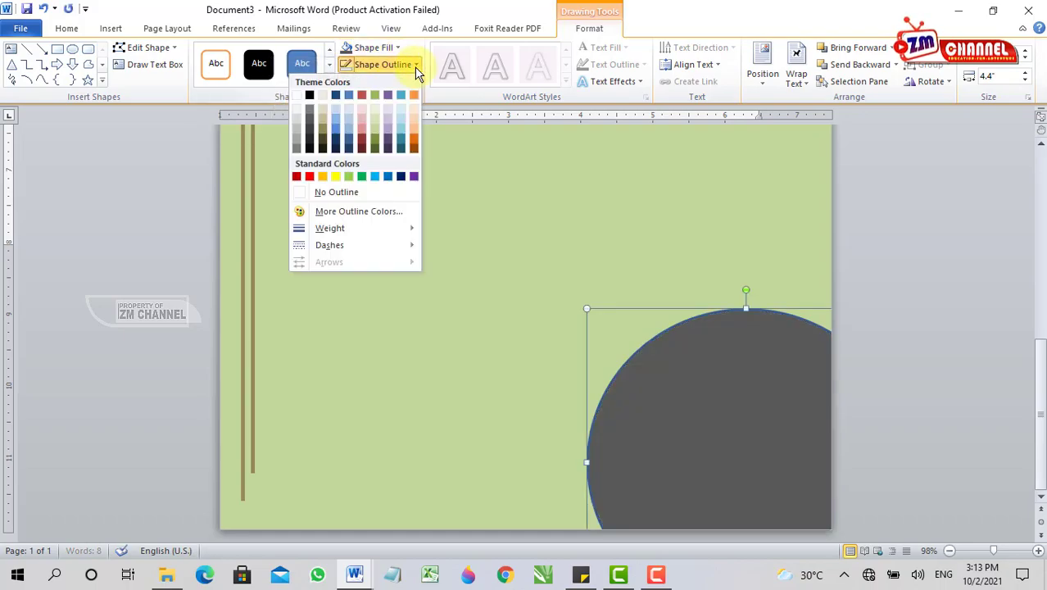
pyautogui.click(316, 189)
pyautogui.click(516, 272)
# Drag the grey circle back into the page's lower-right corner.
pyautogui.scroll(5, 619, 320)
pyautogui.scroll(-2, 631, 331)
pyautogui.scroll(-5, 632, 332)
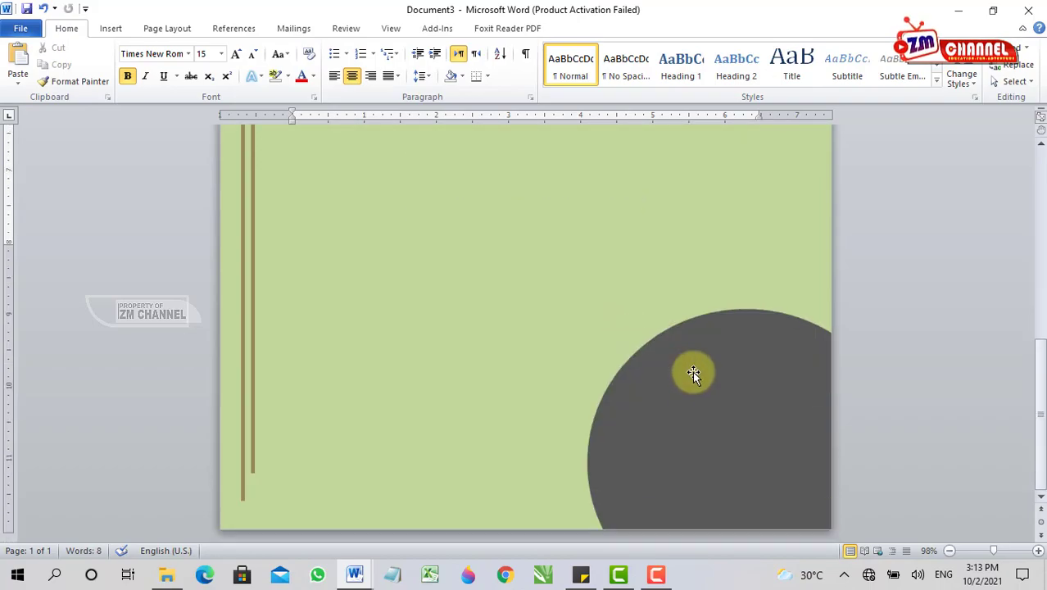
pyautogui.click(702, 399)
pyautogui.moveTo(717, 399)
pyautogui.mouseDown()
pyautogui.moveTo(556, 257)
pyautogui.moveTo(584, 270)
pyautogui.mouseUp()
pyautogui.doubleClick(584, 270)
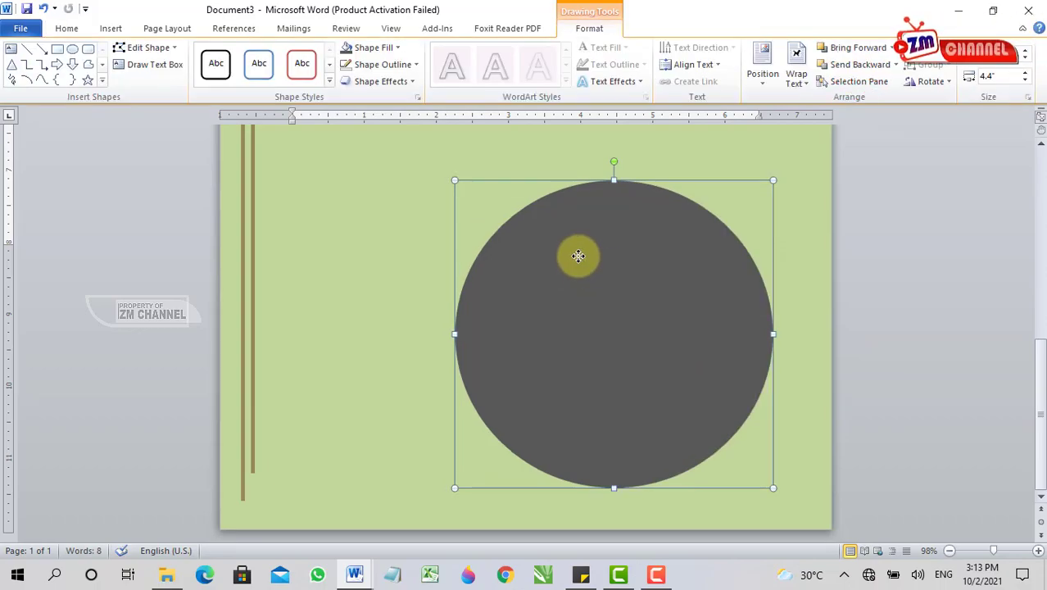
pyautogui.moveTo(579, 257); pyautogui.dragTo(744, 381)
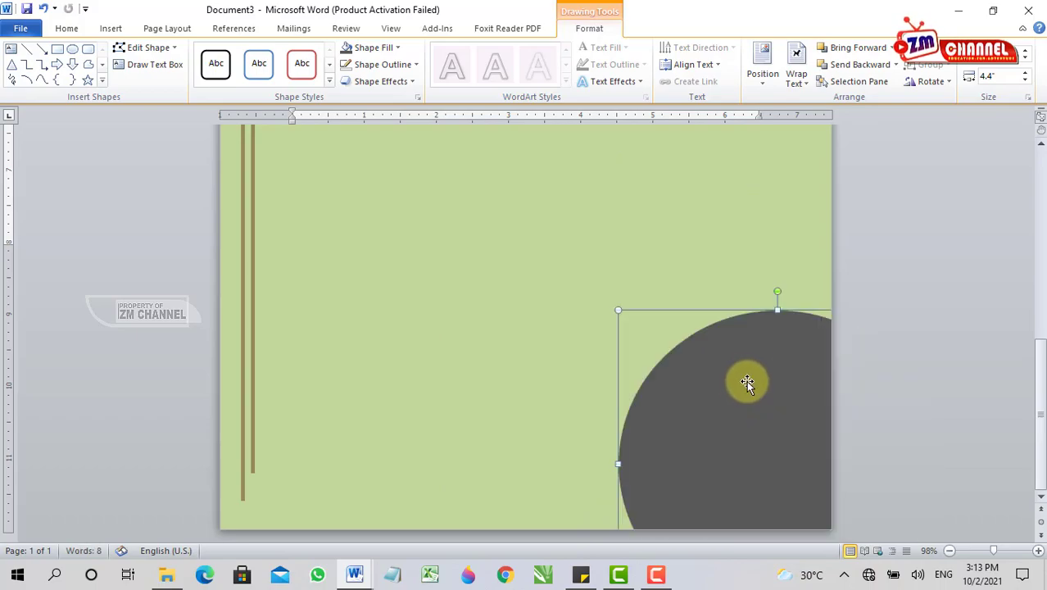
pyautogui.click(449, 257)
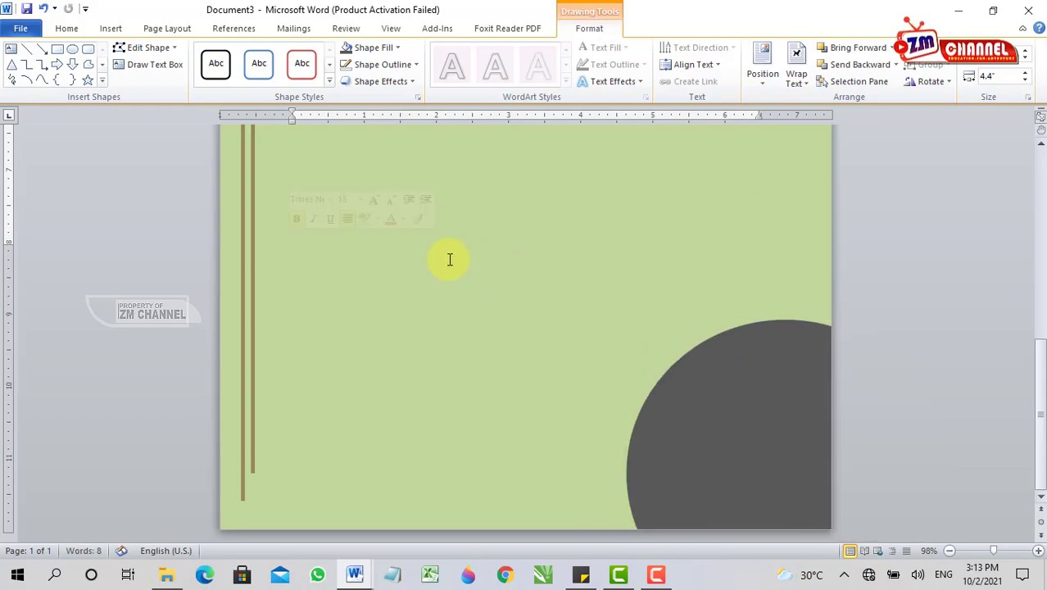
pyautogui.moveTo(993, 551); pyautogui.dragTo(985, 550)
pyautogui.scroll(-2, 608, 362)
pyautogui.click(972, 551)
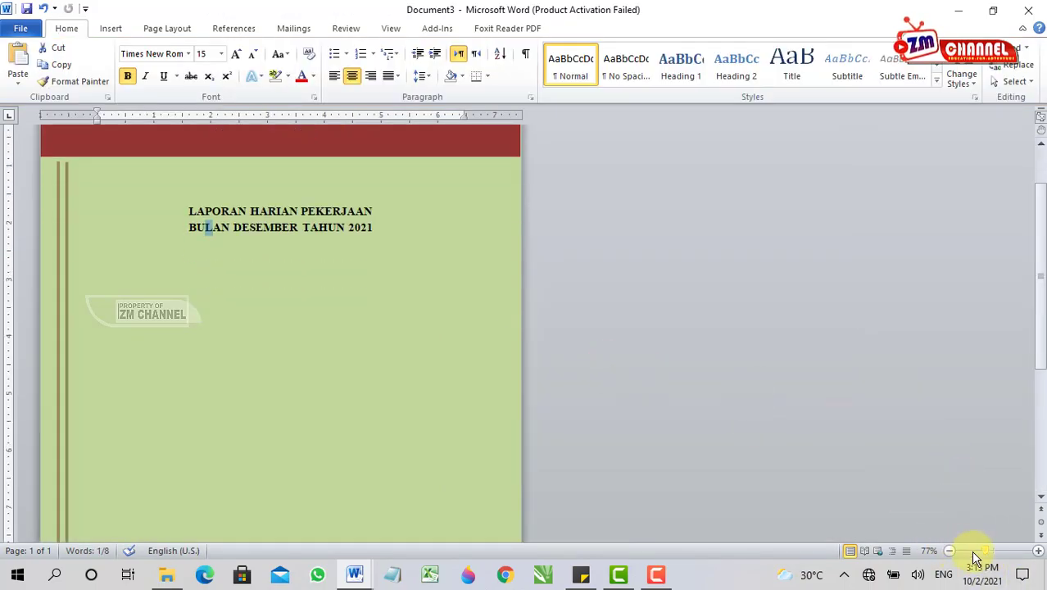
pyautogui.scroll(-3, 362, 375)
pyautogui.scroll(-1, 630, 477)
pyautogui.scroll(2, 241, 442)
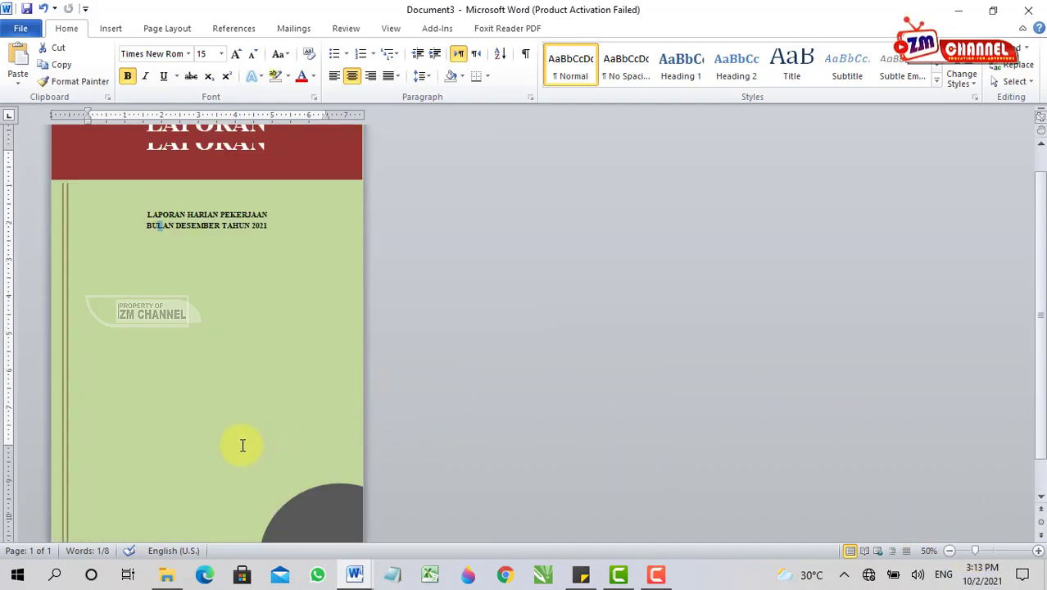
pyautogui.scroll(-2, 243, 434)
pyautogui.scroll(2, 241, 433)
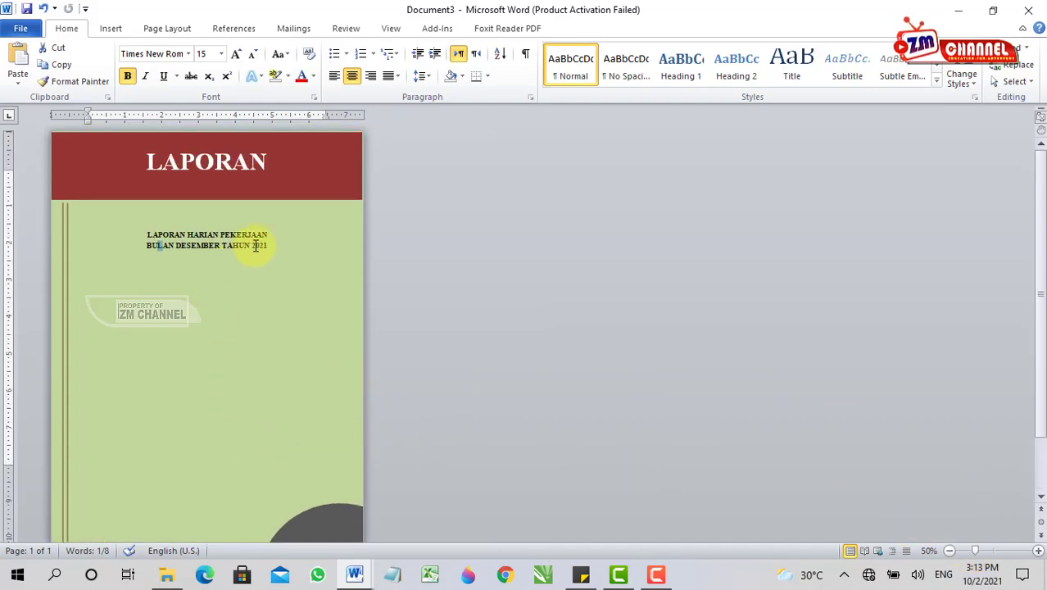
pyautogui.moveTo(269, 245); pyautogui.dragTo(145, 233)
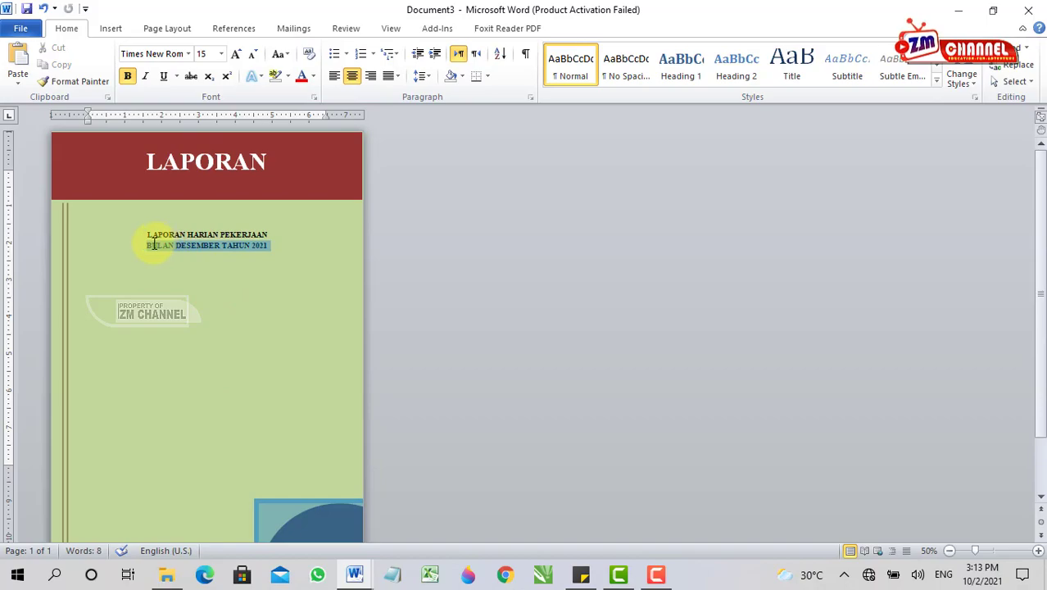
pyautogui.click(304, 355)
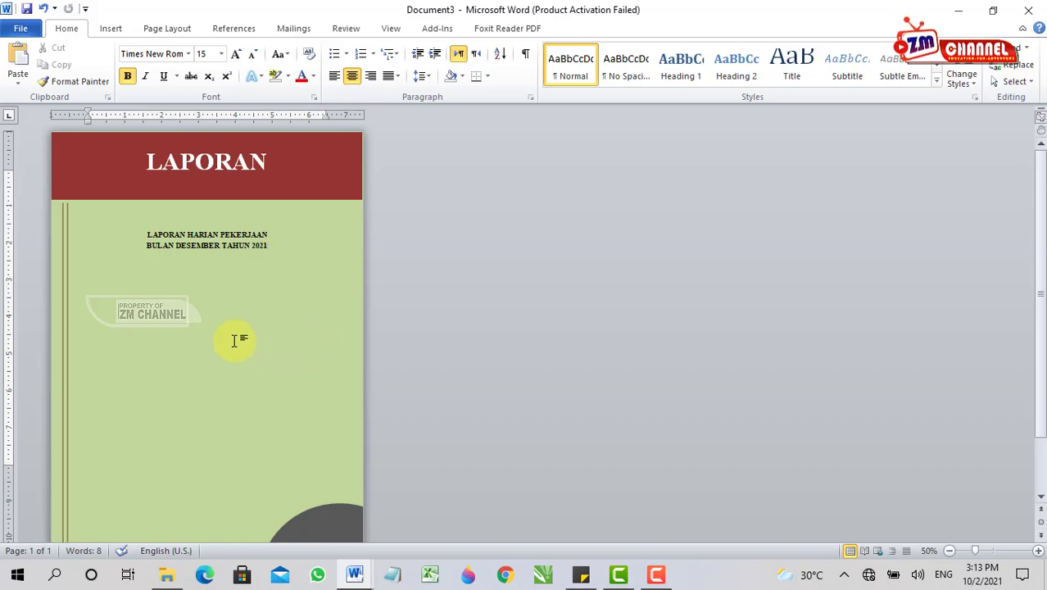
pyautogui.click(260, 176)
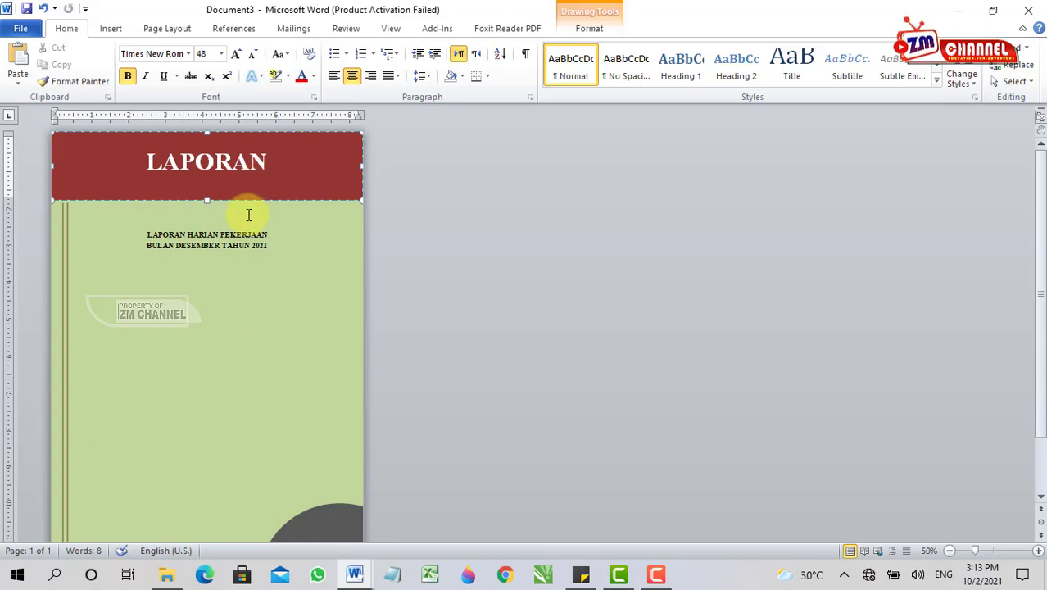